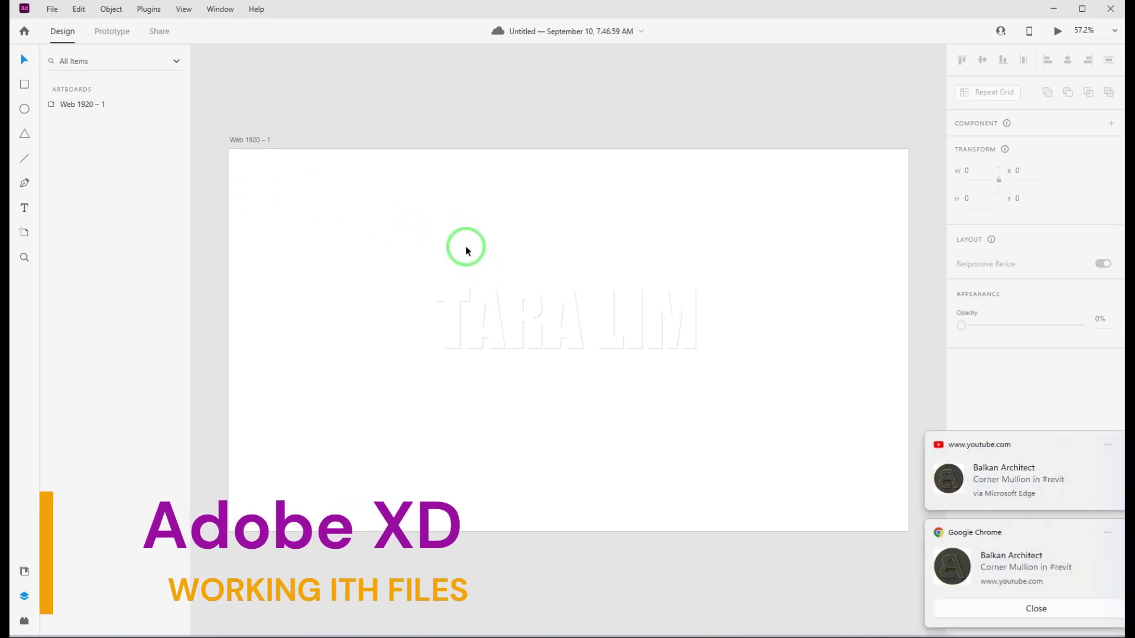
# Dismiss the YouTube and Chrome notification pop-ups covering the Web 1920 – 1 artboard.
pyautogui.click(1119, 444)
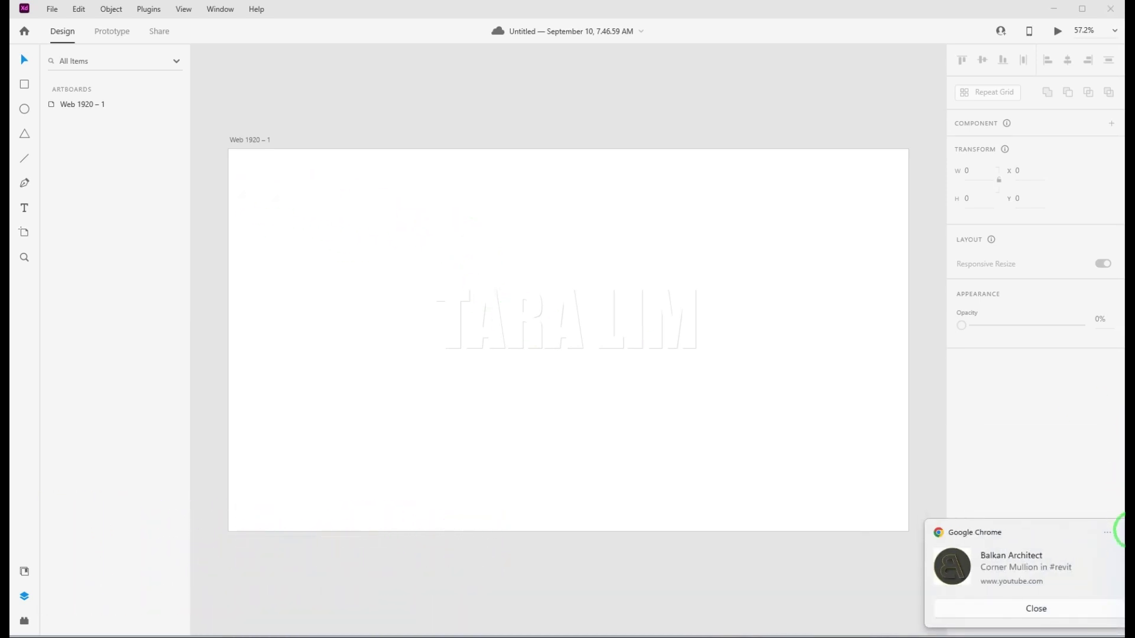
pyautogui.click(1119, 531)
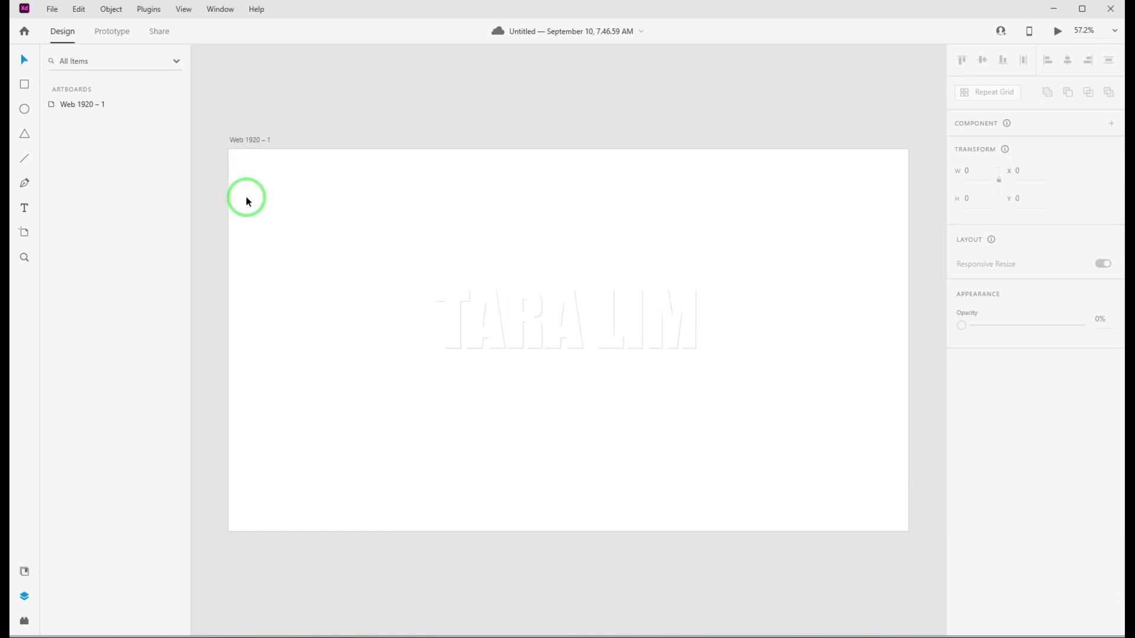
# Browse the Open from Creative Cloud document list and cancel without opening a file.
pyautogui.click(53, 10)
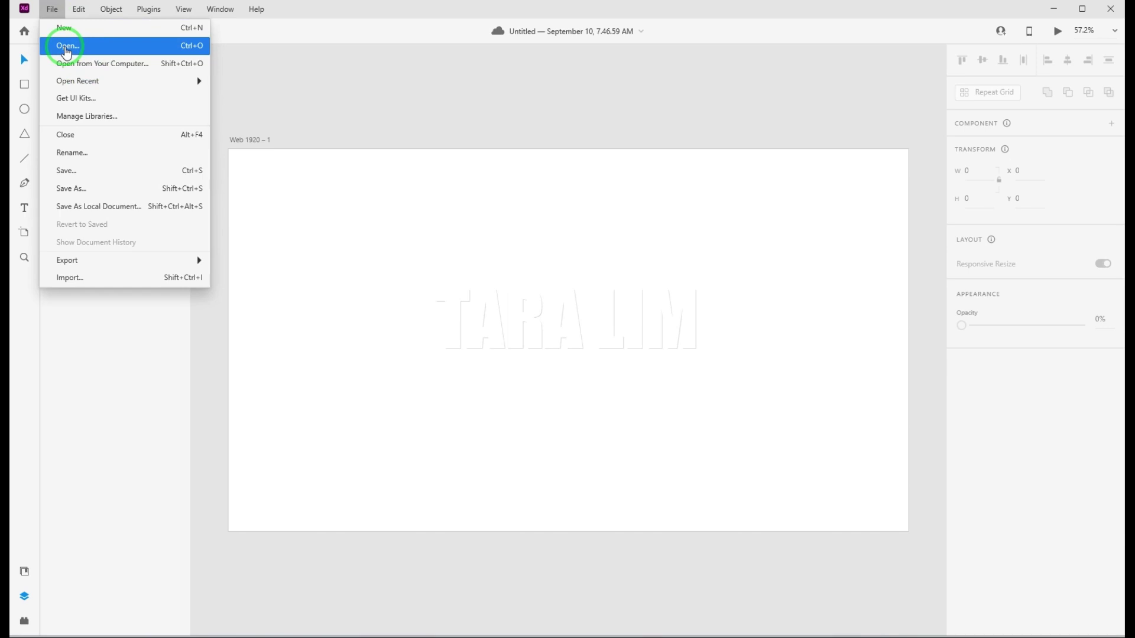
pyautogui.click(66, 47)
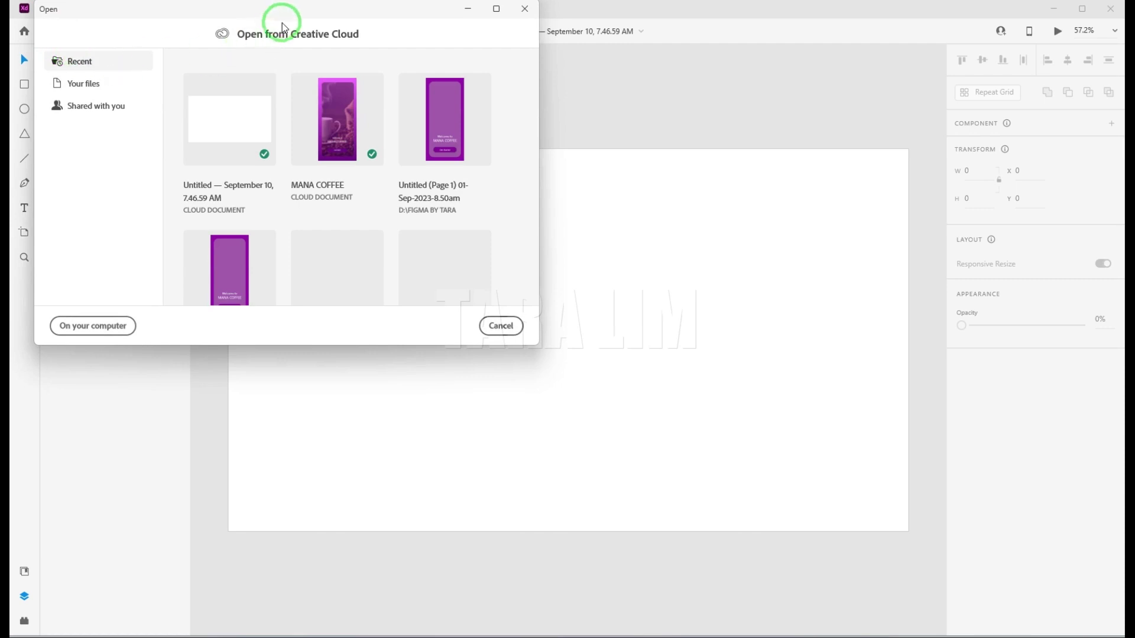
pyautogui.moveTo(289, 18); pyautogui.dragTo(459, 92)
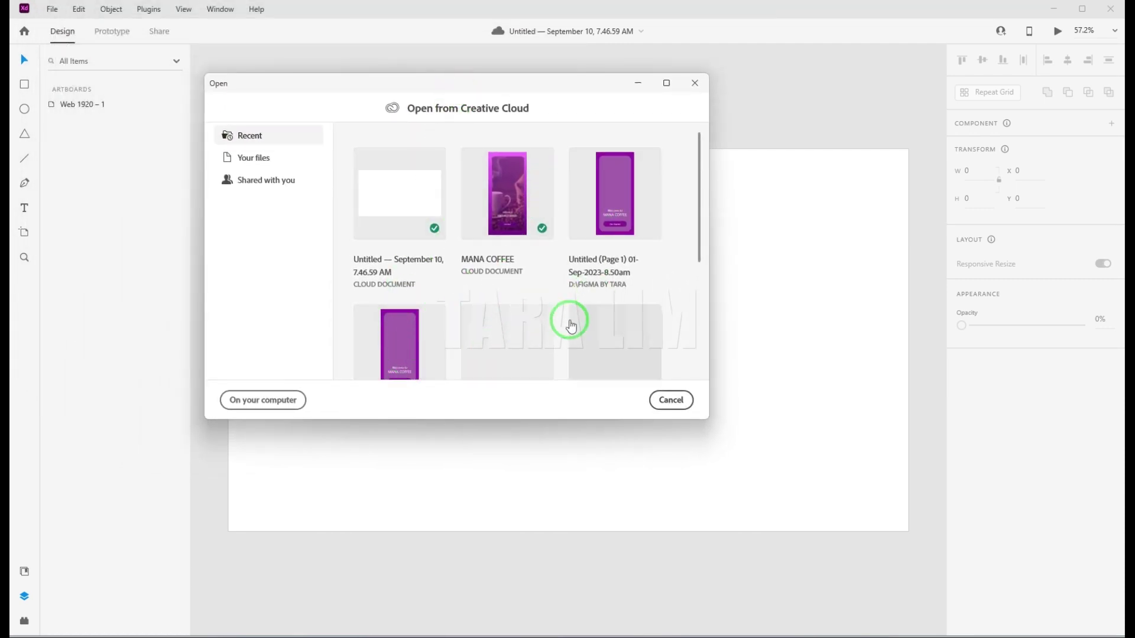
pyautogui.click(675, 402)
pyautogui.click(52, 9)
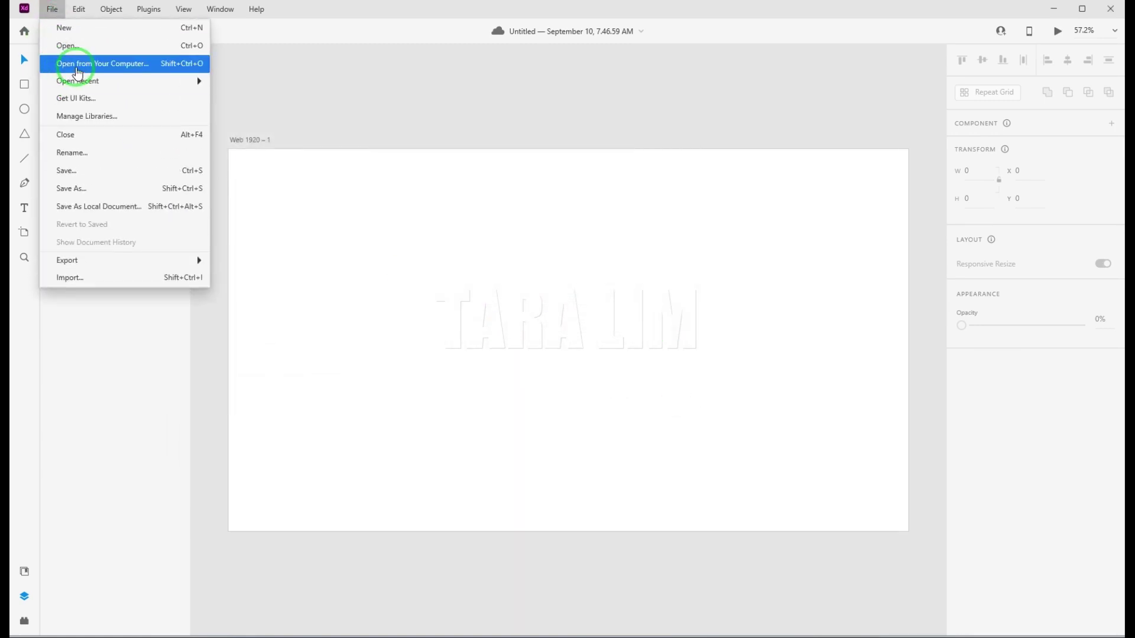
# View MANA COFFEE.ai in the App Design Page folder, then cancel the local Open dialog.
pyautogui.click(83, 70)
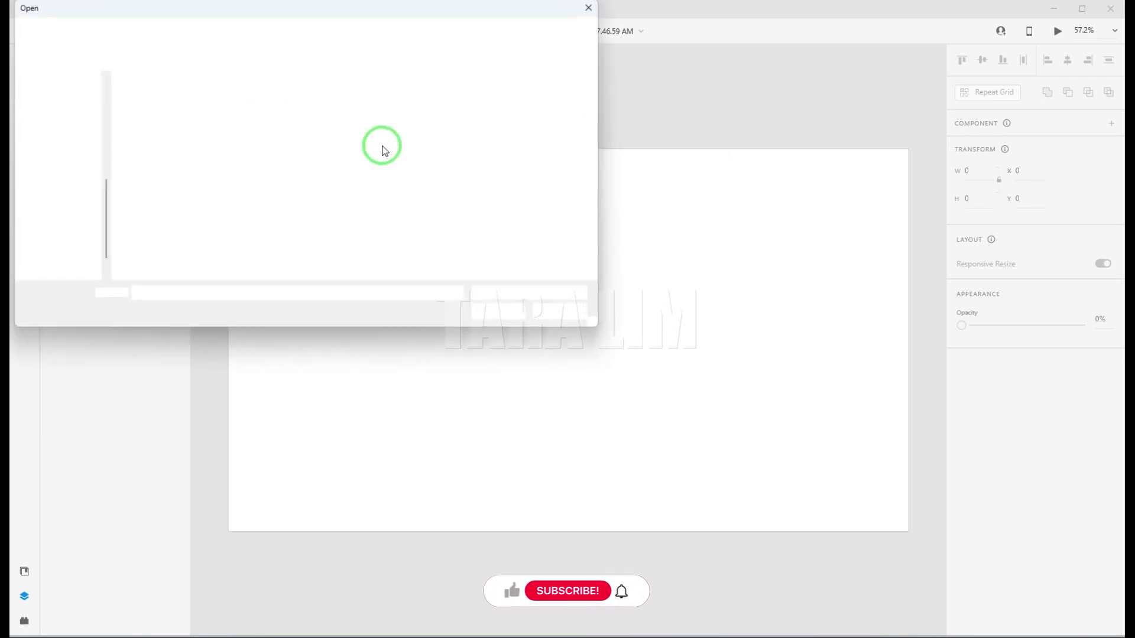
pyautogui.moveTo(271, 11); pyautogui.dragTo(508, 119)
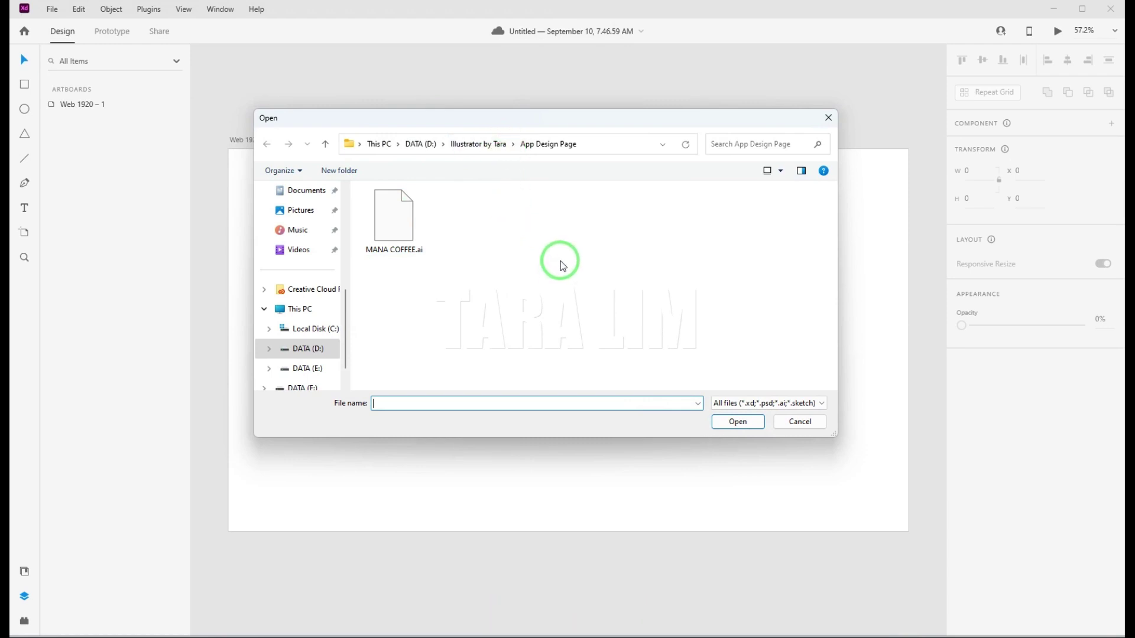
pyautogui.moveTo(525, 121); pyautogui.dragTo(495, 105)
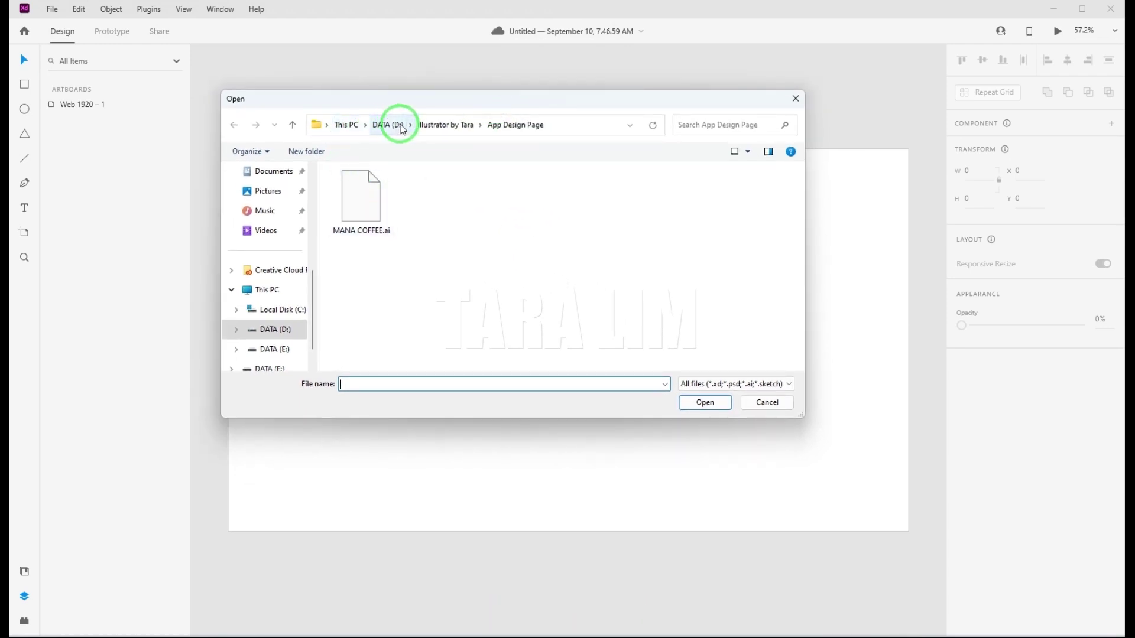
pyautogui.click(766, 404)
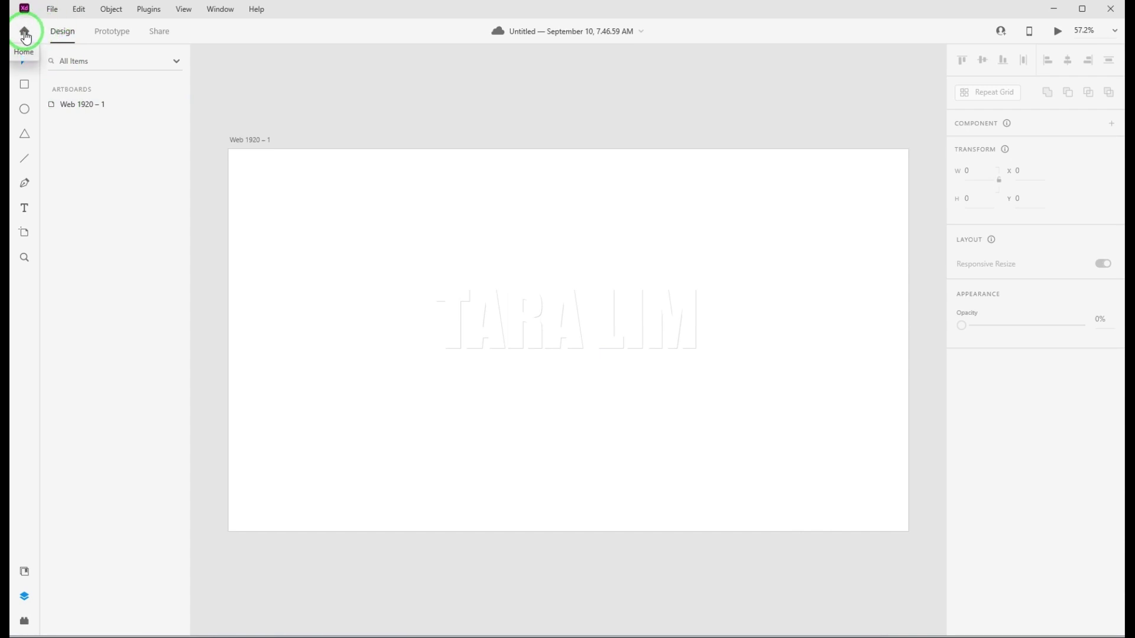
pyautogui.click(25, 33)
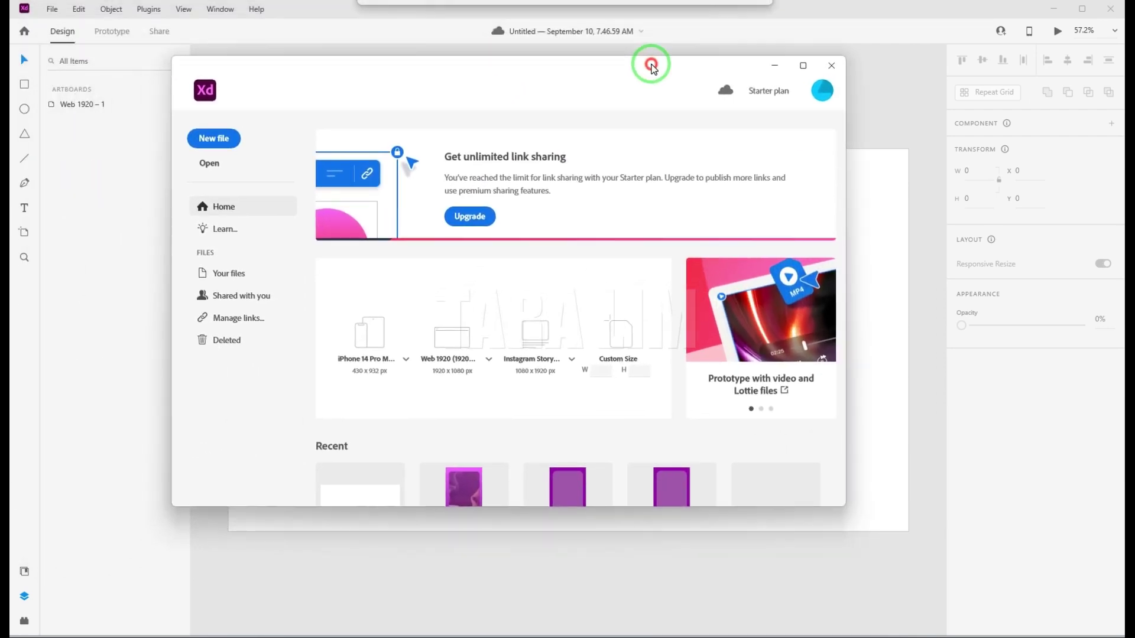
pyautogui.moveTo(515, 10); pyautogui.dragTo(651, 66)
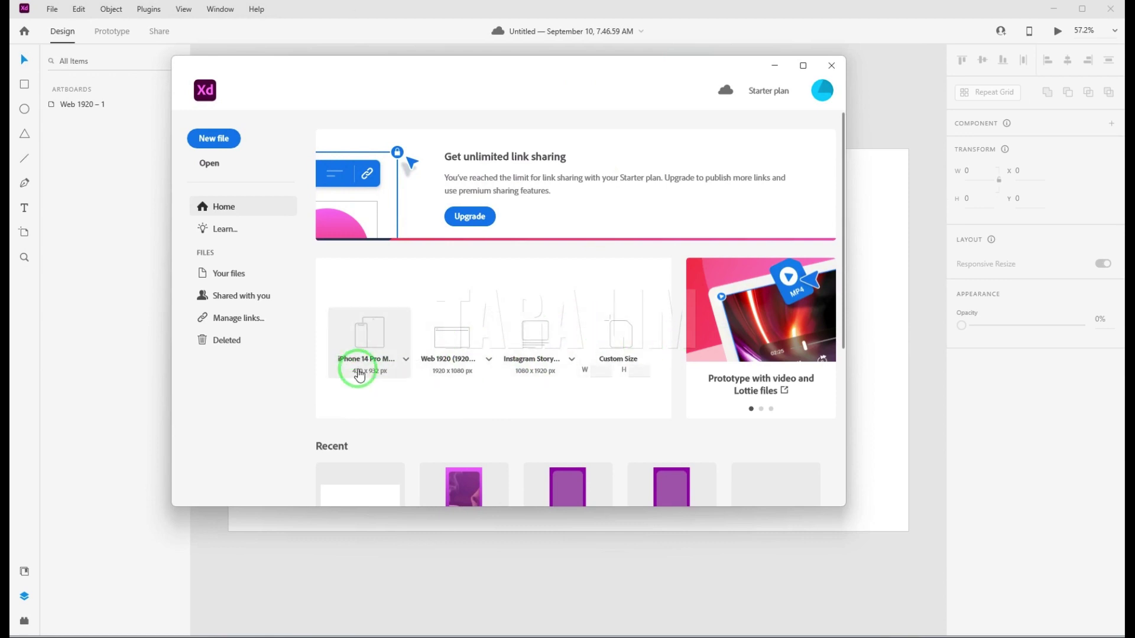
pyautogui.scroll(-5, 585, 419)
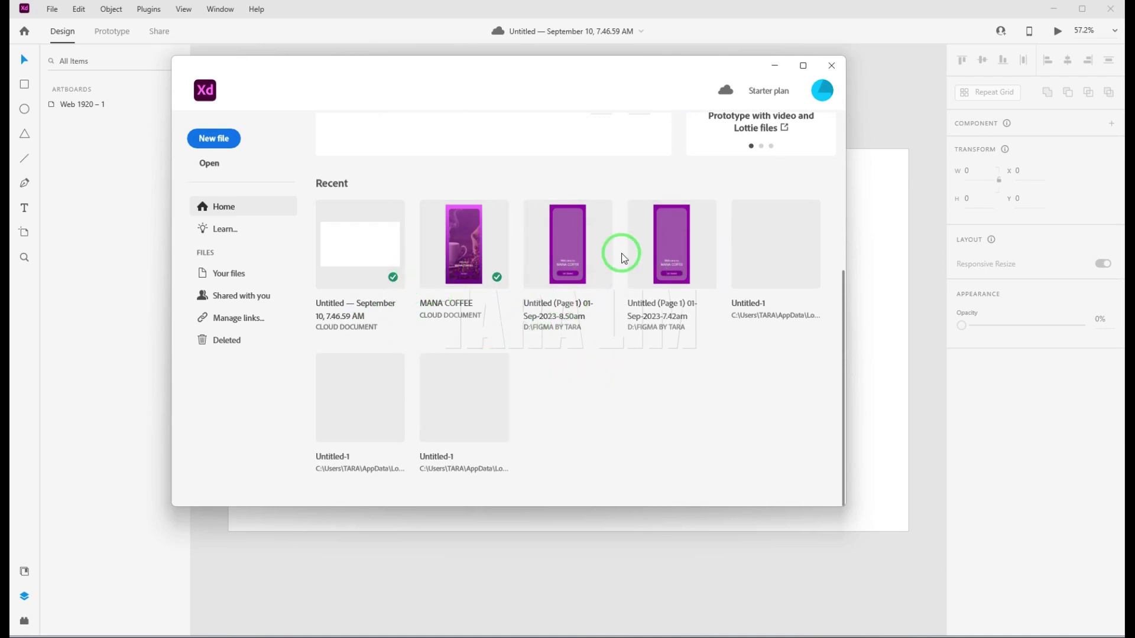
pyautogui.scroll(3, 598, 378)
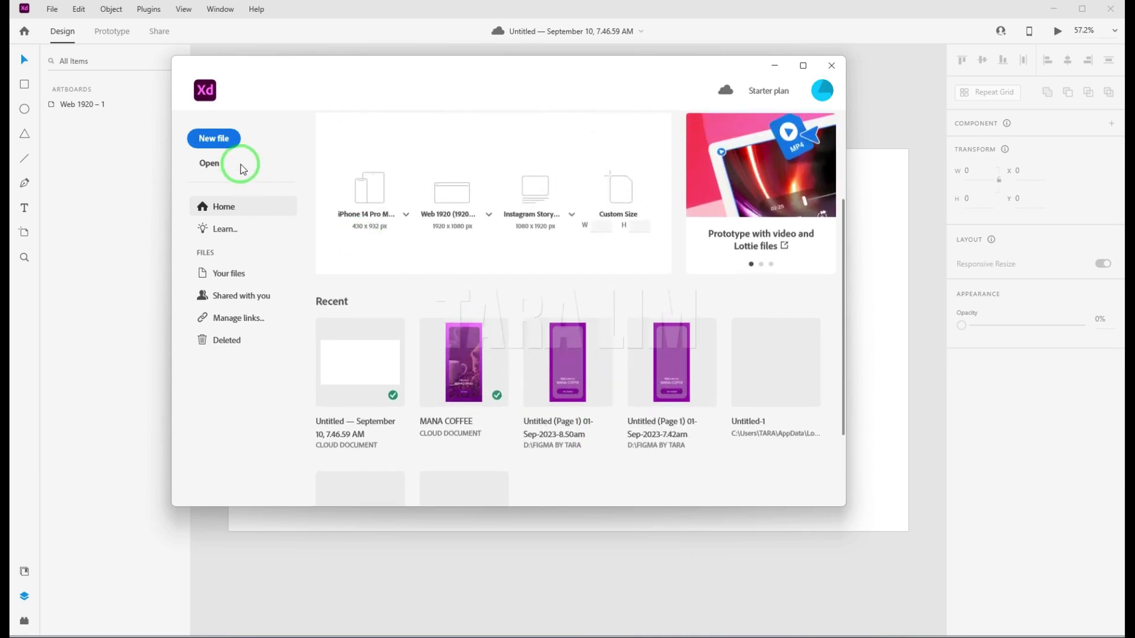
pyautogui.scroll(3, 587, 294)
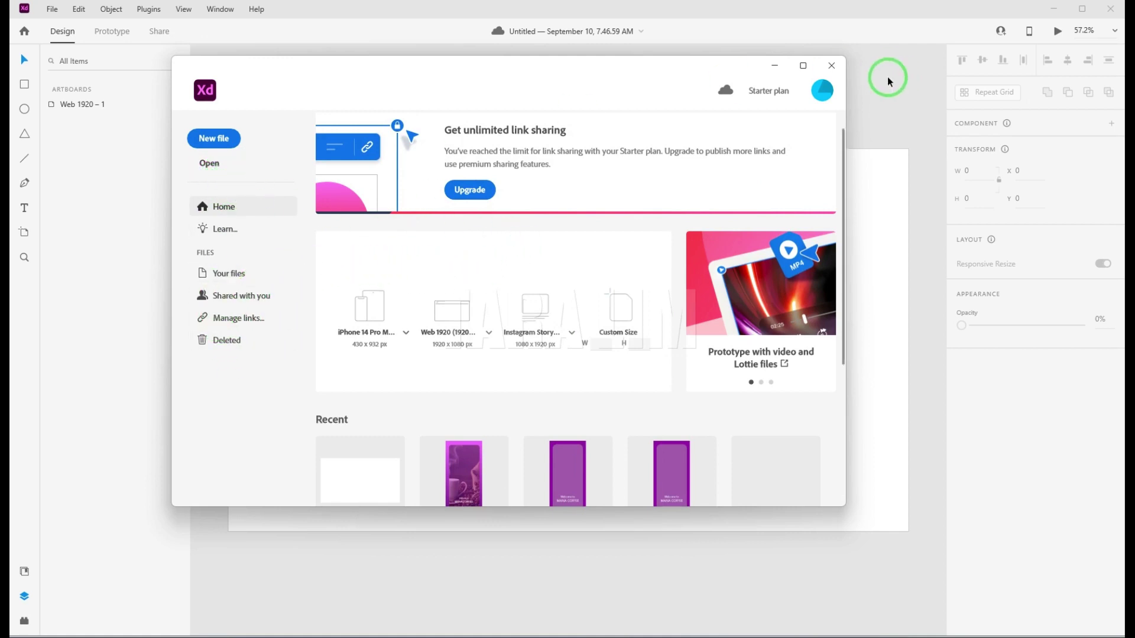
pyautogui.click(831, 65)
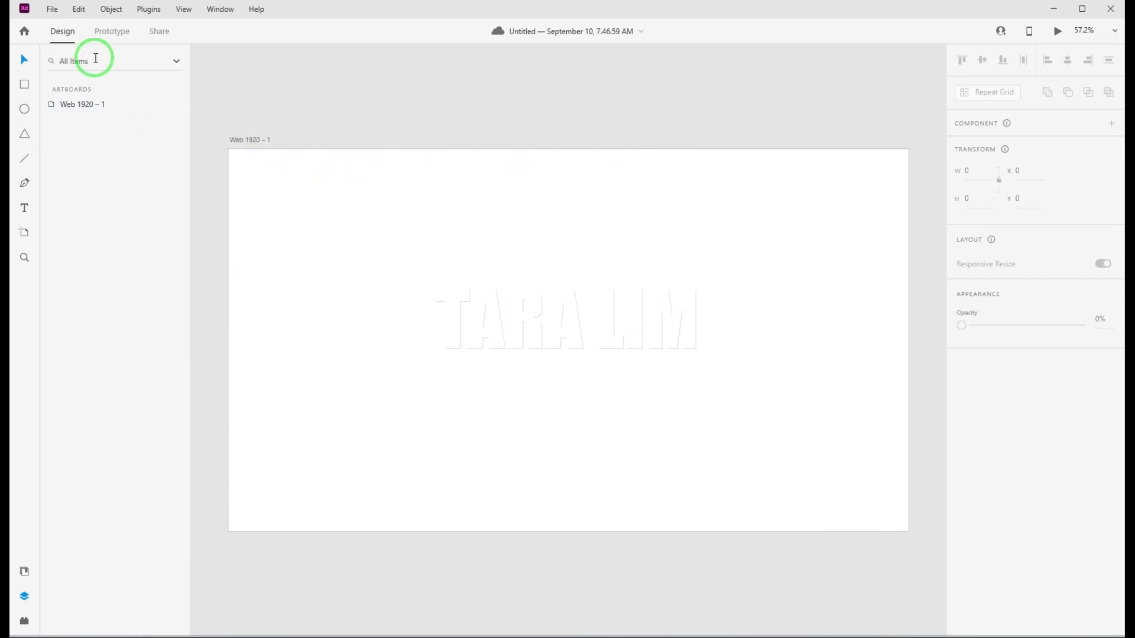
# Drag 2021_02_03_21_10_IMG_8464.JPG from the Camera Roll folder onto the artboard and select it.
pyautogui.click(52, 9)
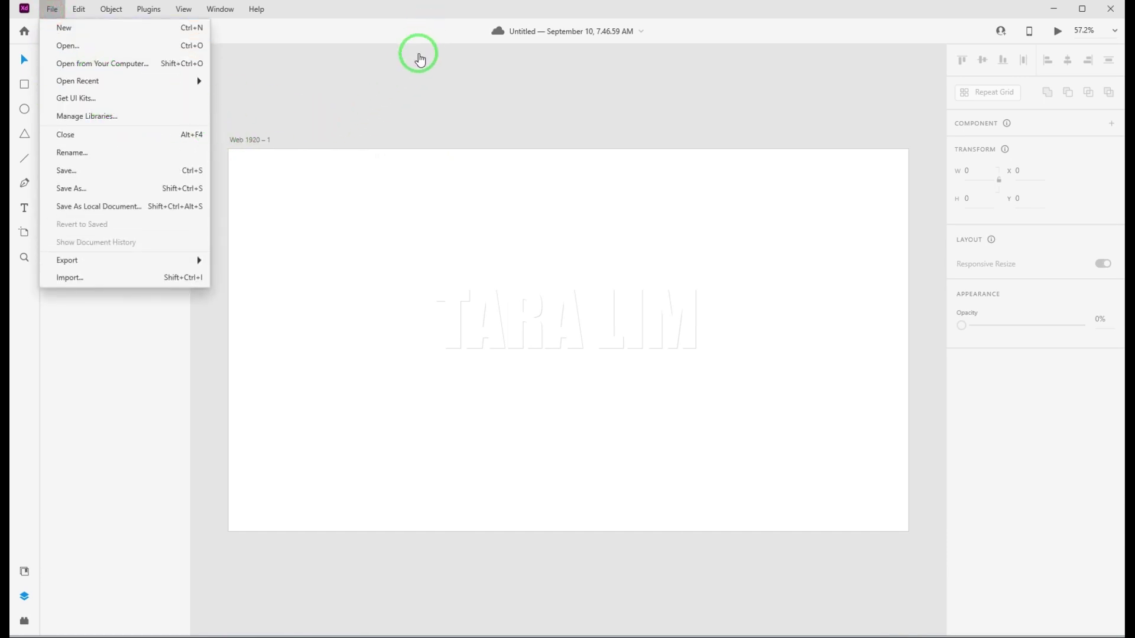
pyautogui.click(417, 62)
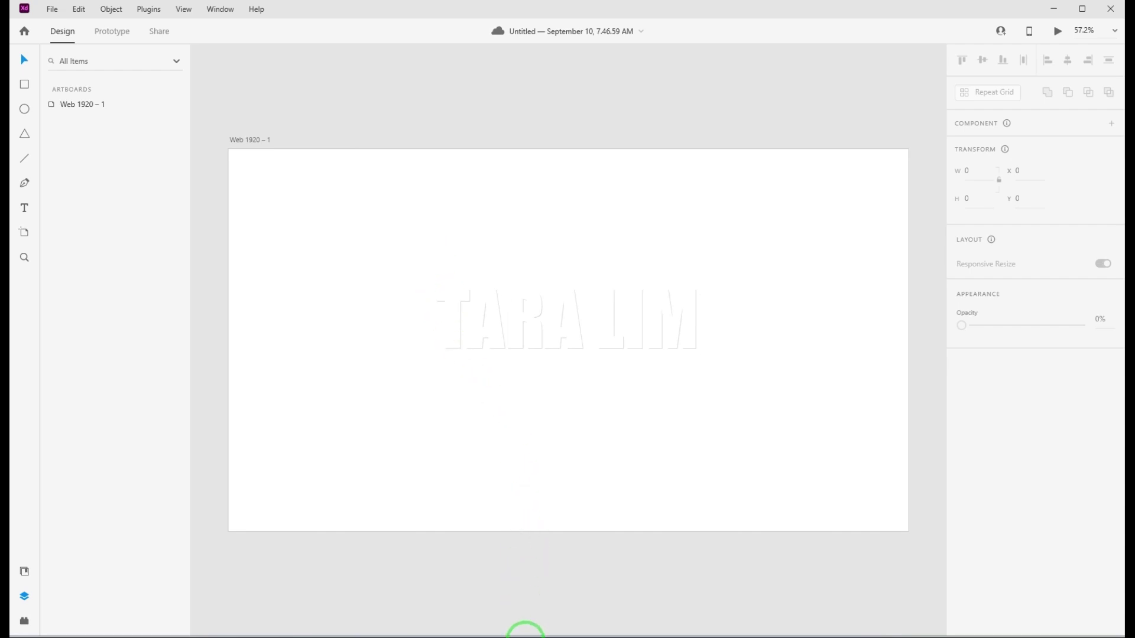
pyautogui.moveTo(526, 636)
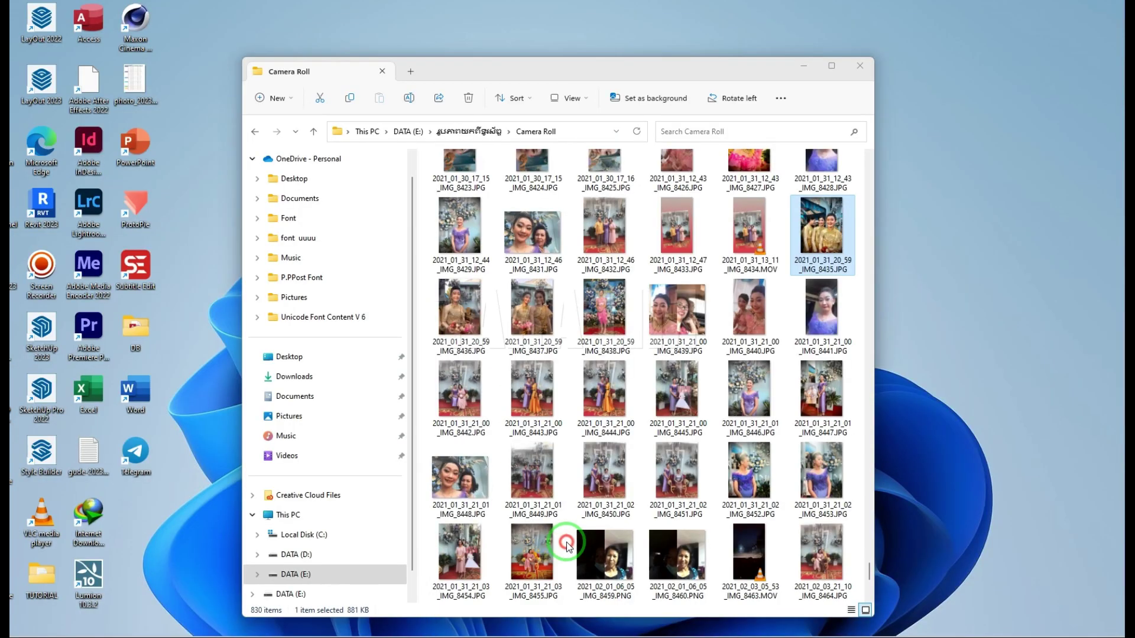
pyautogui.click(566, 544)
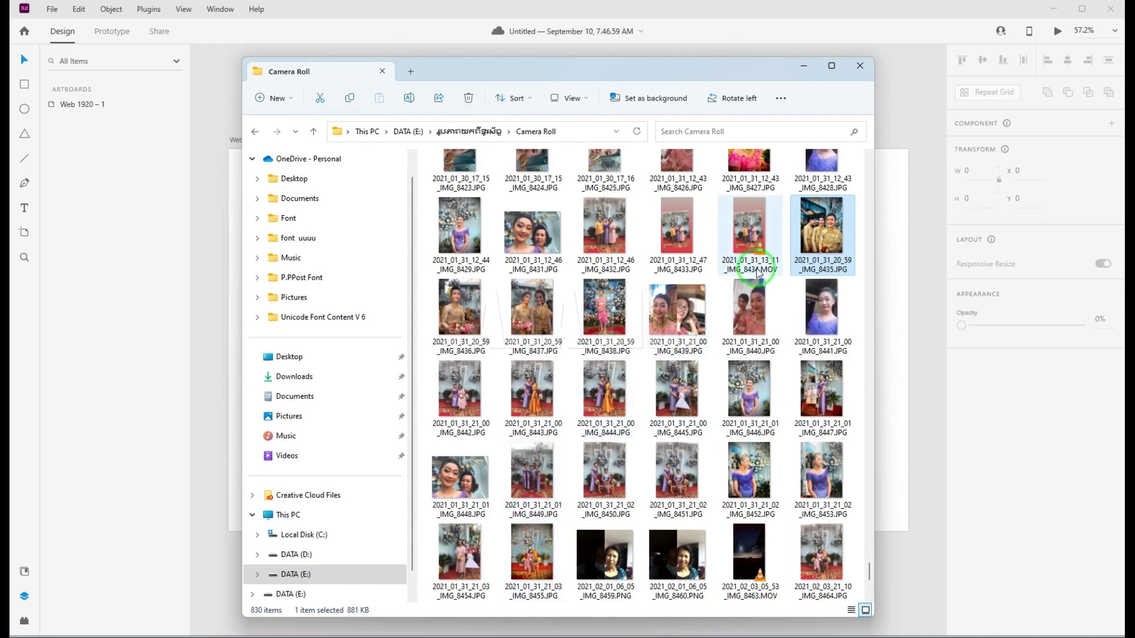
pyautogui.moveTo(689, 73); pyautogui.dragTo(283, 79)
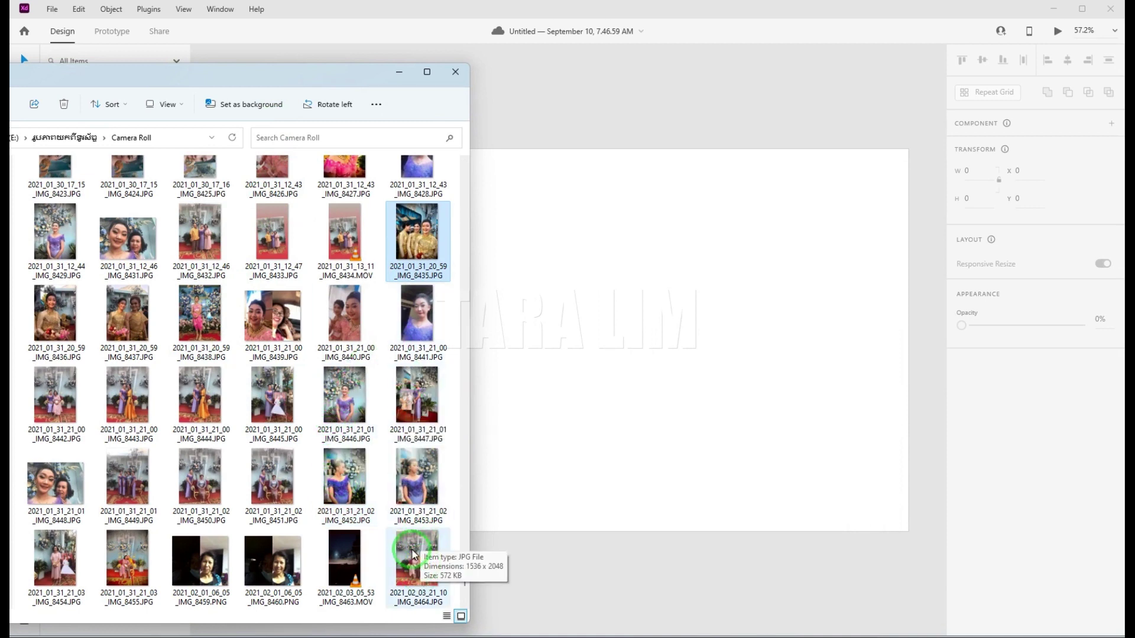
pyautogui.moveTo(415, 558)
pyautogui.mouseDown()
pyautogui.moveTo(712, 346)
pyautogui.moveTo(328, 122)
pyautogui.moveTo(600, 414)
pyautogui.moveTo(526, 373)
pyautogui.moveTo(555, 411)
pyautogui.mouseUp()
pyautogui.click(635, 260)
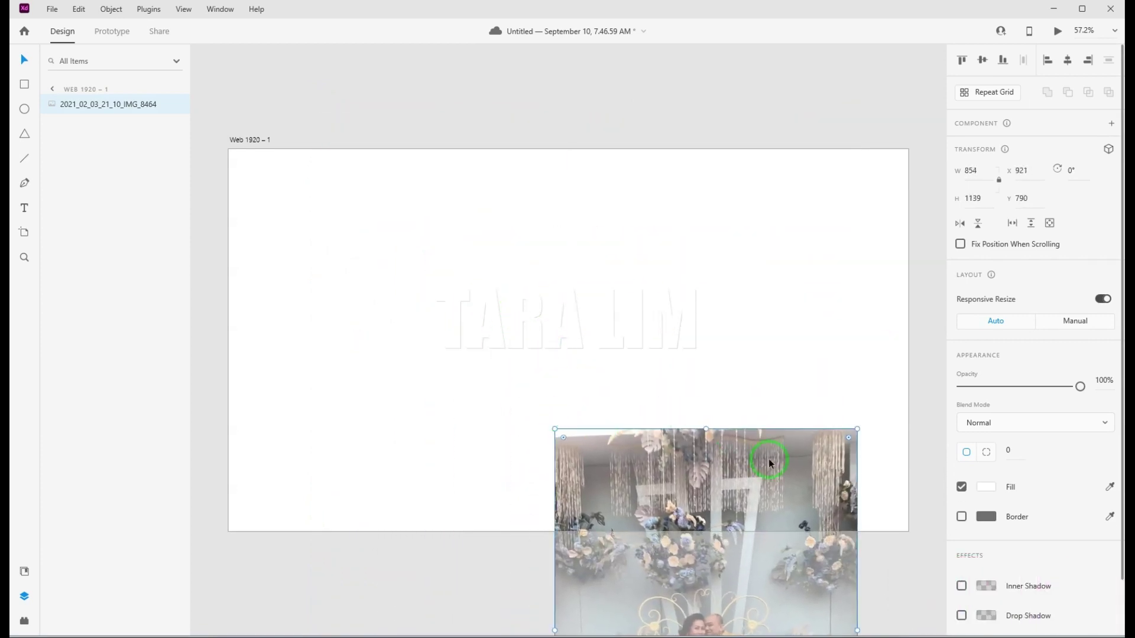
# Move the flower-wall photo, shrink it to 596 × 795 around its centre, then delete it.
pyautogui.moveTo(771, 459); pyautogui.dragTo(626, 169)
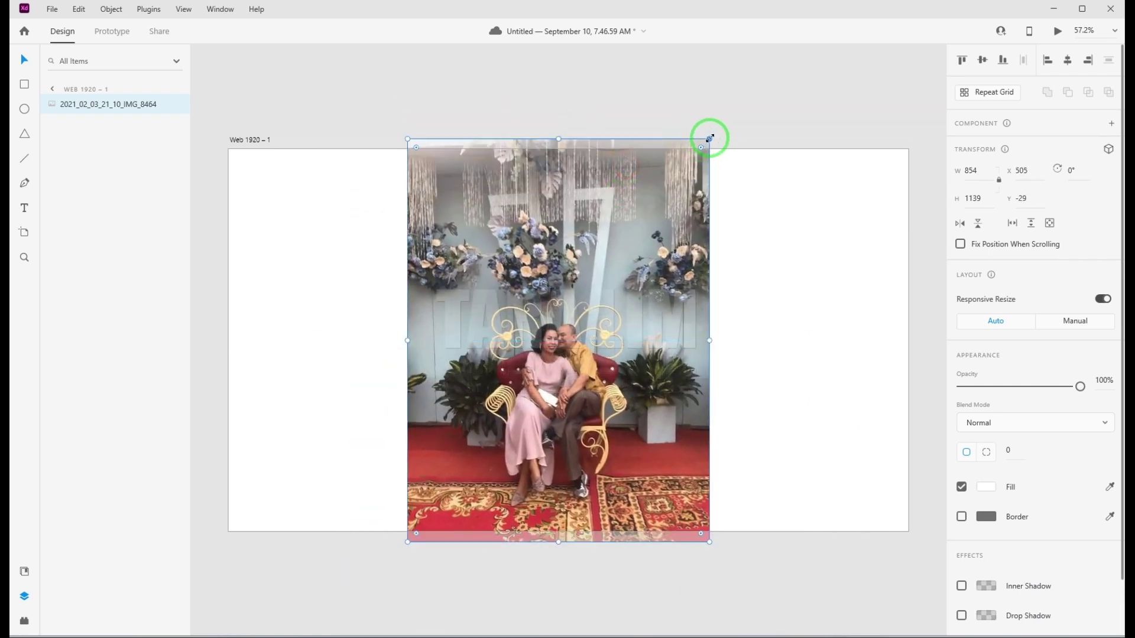
pyautogui.moveTo(709, 139)
pyautogui.mouseDown()
pyautogui.moveTo(597, 312)
pyautogui.moveTo(853, 68)
pyautogui.moveTo(686, 261)
pyautogui.moveTo(775, 160)
pyautogui.moveTo(697, 231)
pyautogui.moveTo(771, 122)
pyautogui.moveTo(721, 124)
pyautogui.mouseUp()
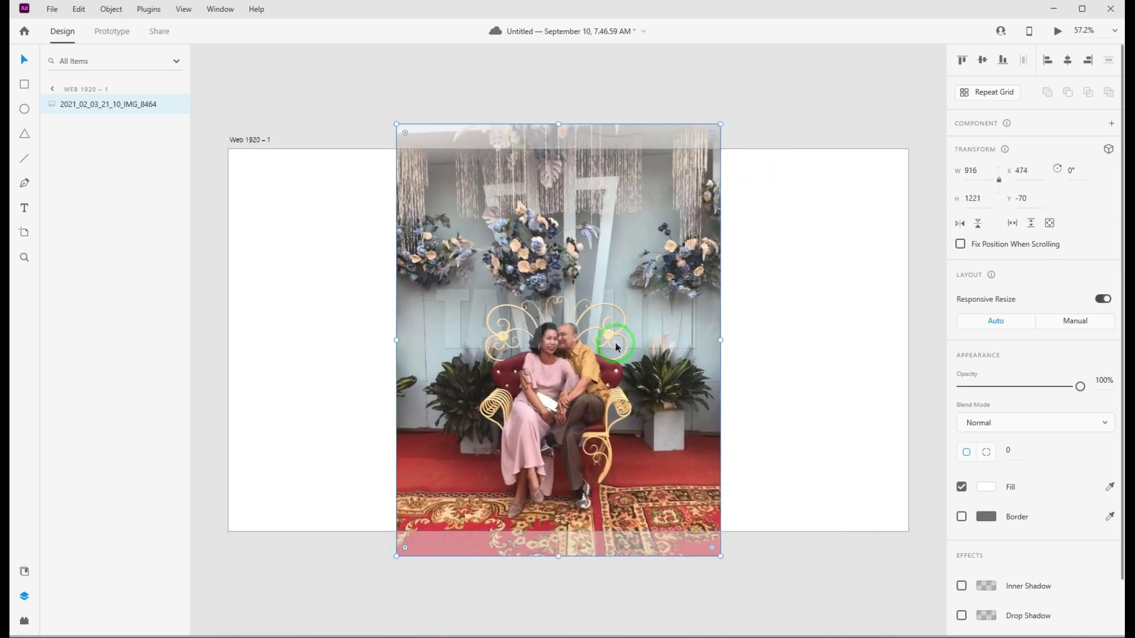
pyautogui.press('alt')
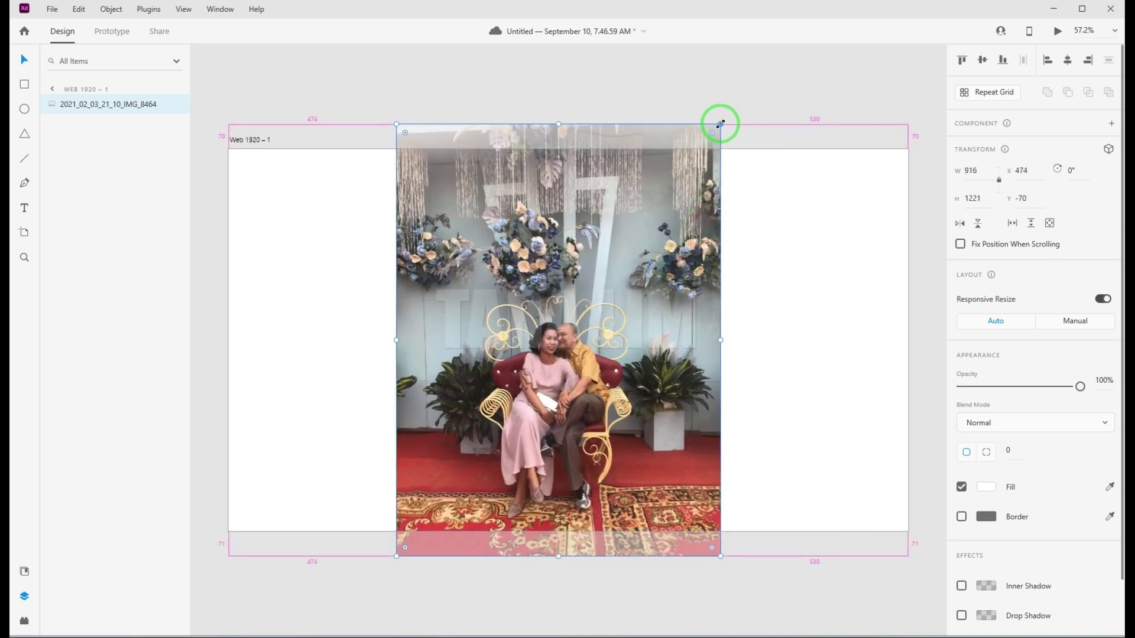
pyautogui.moveTo(721, 124)
pyautogui.mouseDown()
pyautogui.moveTo(620, 261)
pyautogui.moveTo(665, 210)
pyautogui.moveTo(630, 278)
pyautogui.moveTo(693, 199)
pyautogui.mouseUp()
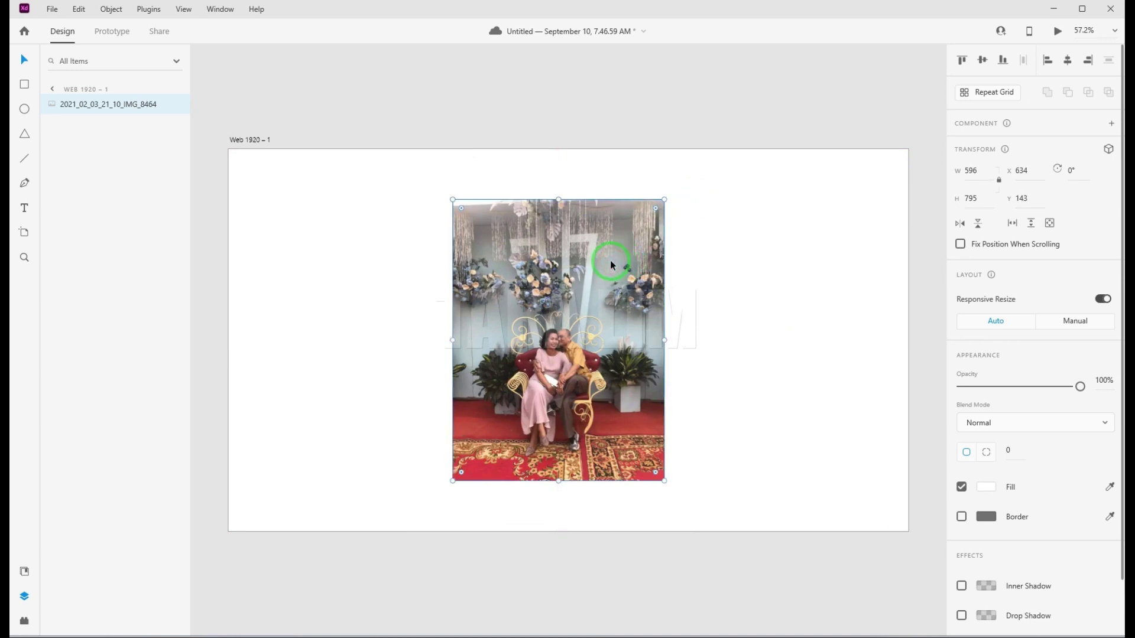
pyautogui.press('Delete')
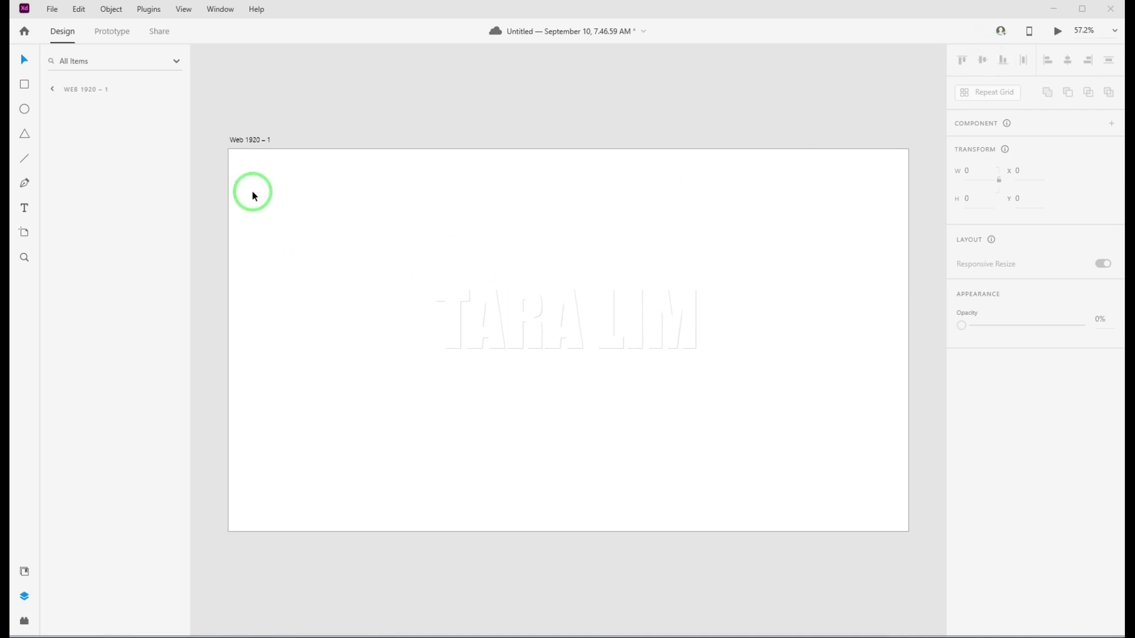
# Draw a rectangle on the artboard's left half and fill it with photo IMG_8435.
pyautogui.click(24, 84)
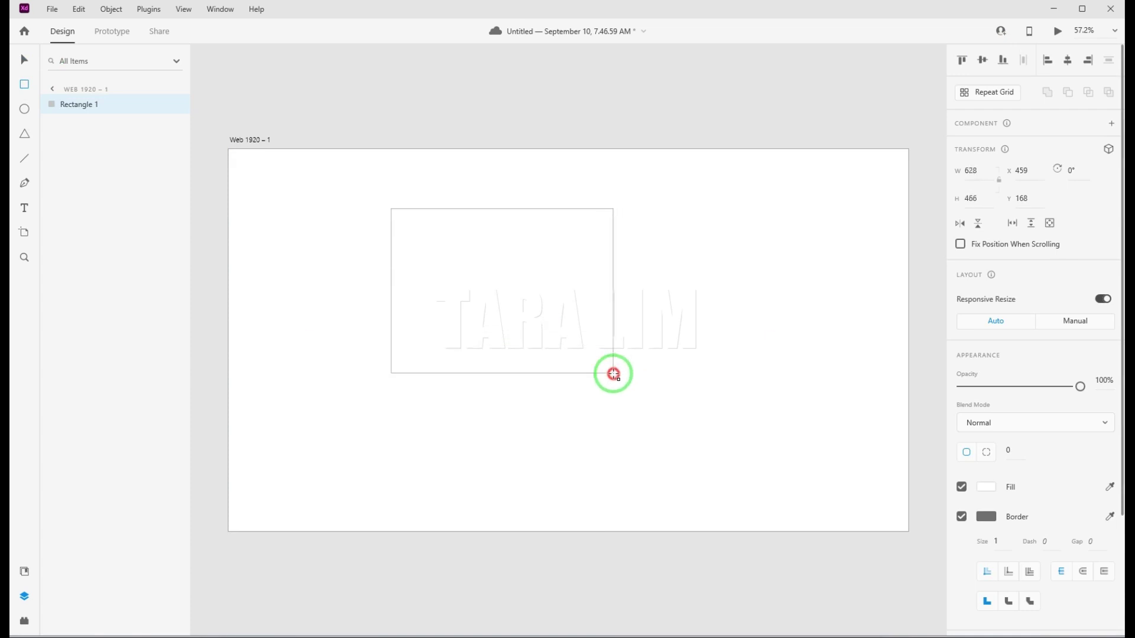
pyautogui.moveTo(390, 315)
pyautogui.mouseDown()
pyautogui.moveTo(617, 372)
pyautogui.moveTo(524, 353)
pyautogui.mouseUp()
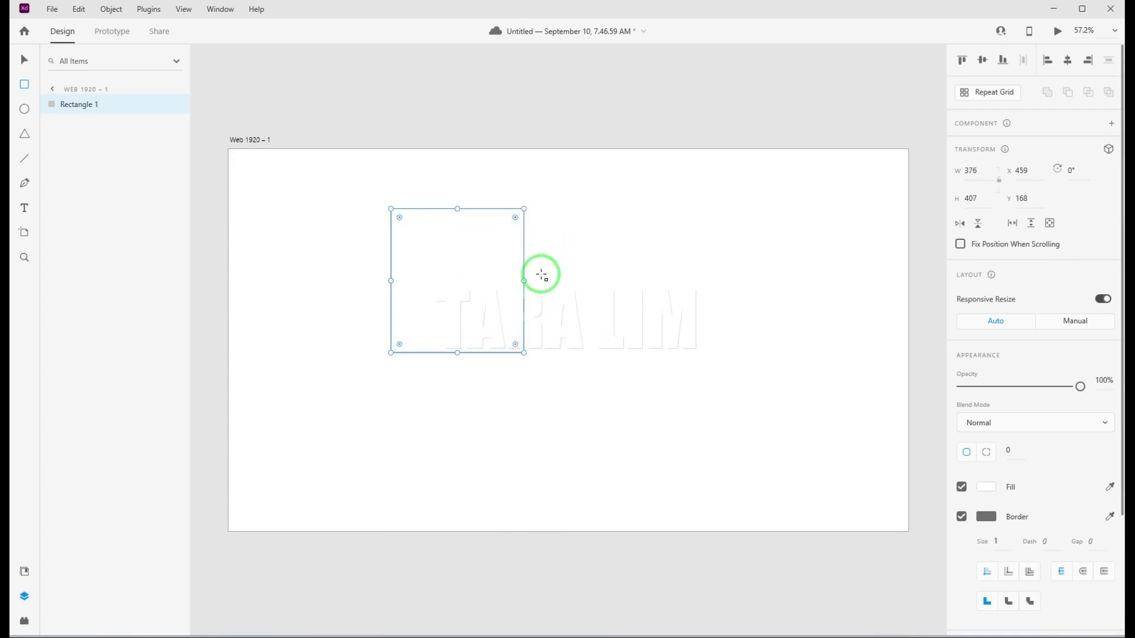
pyautogui.moveTo(526, 634)
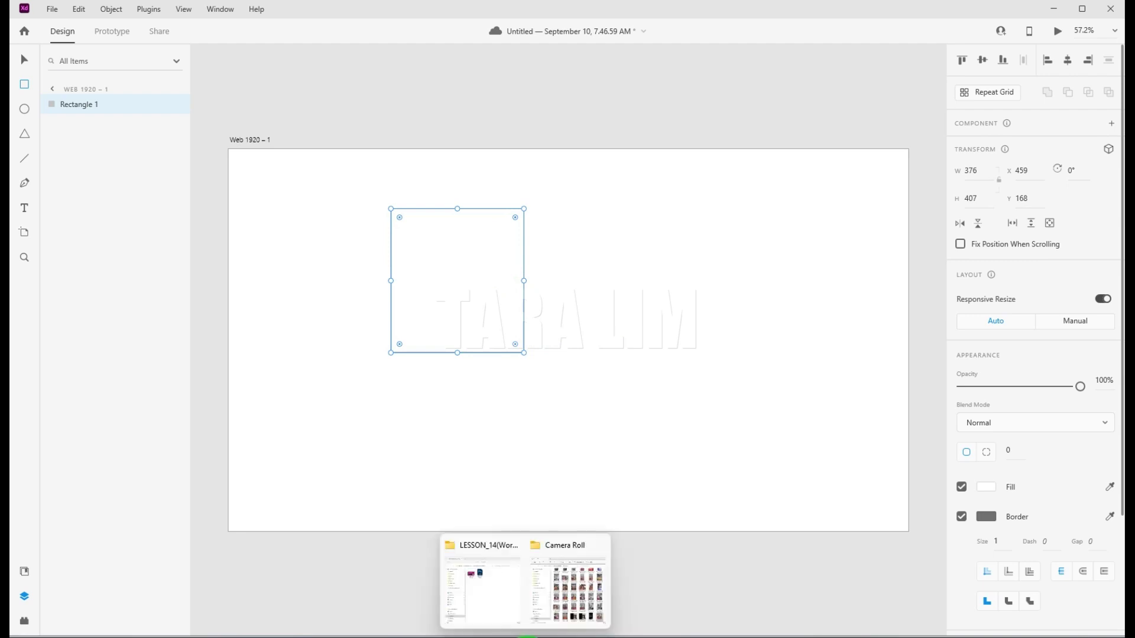
pyautogui.click(26, 59)
pyautogui.click(562, 546)
pyautogui.moveTo(346, 78); pyautogui.dragTo(234, 74)
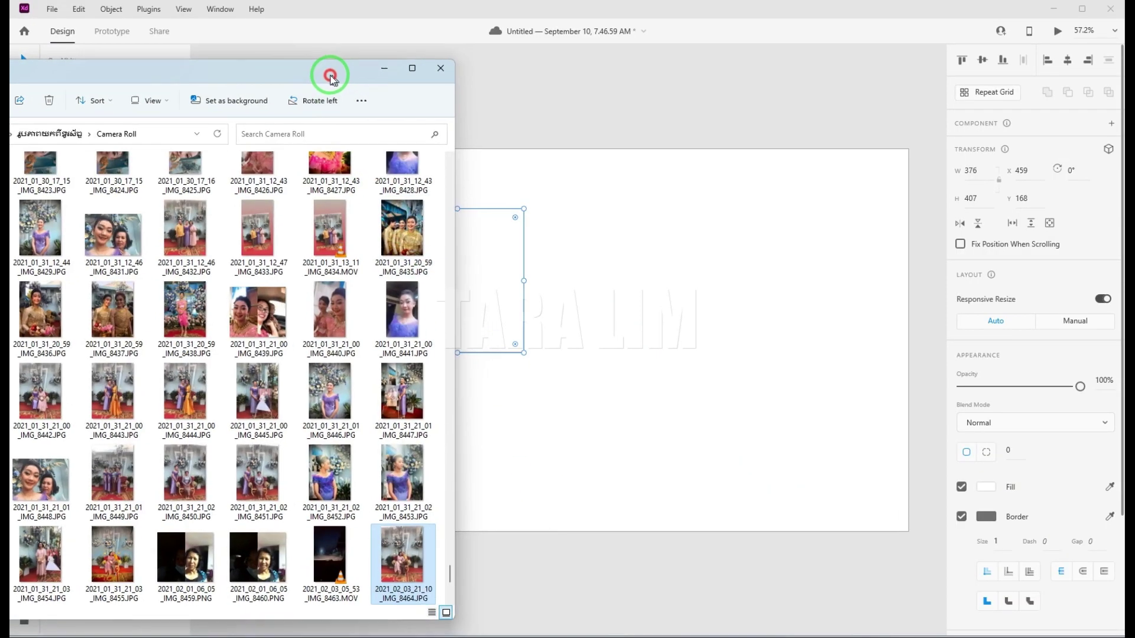
pyautogui.moveTo(305, 234); pyautogui.dragTo(463, 309)
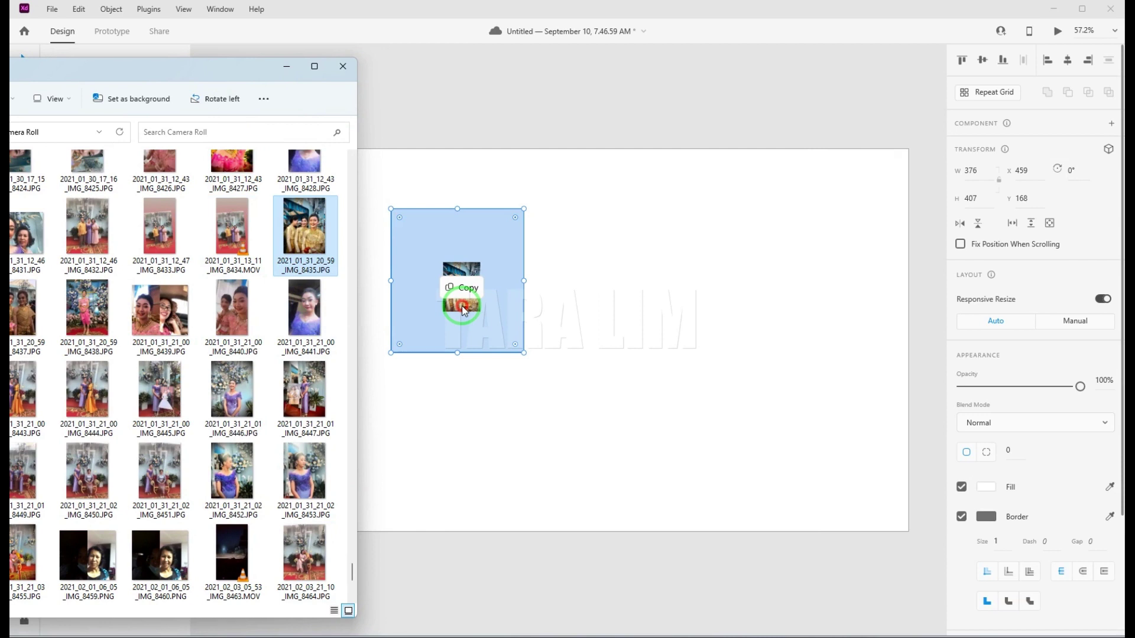
pyautogui.moveTo(463, 308); pyautogui.dragTo(463, 311)
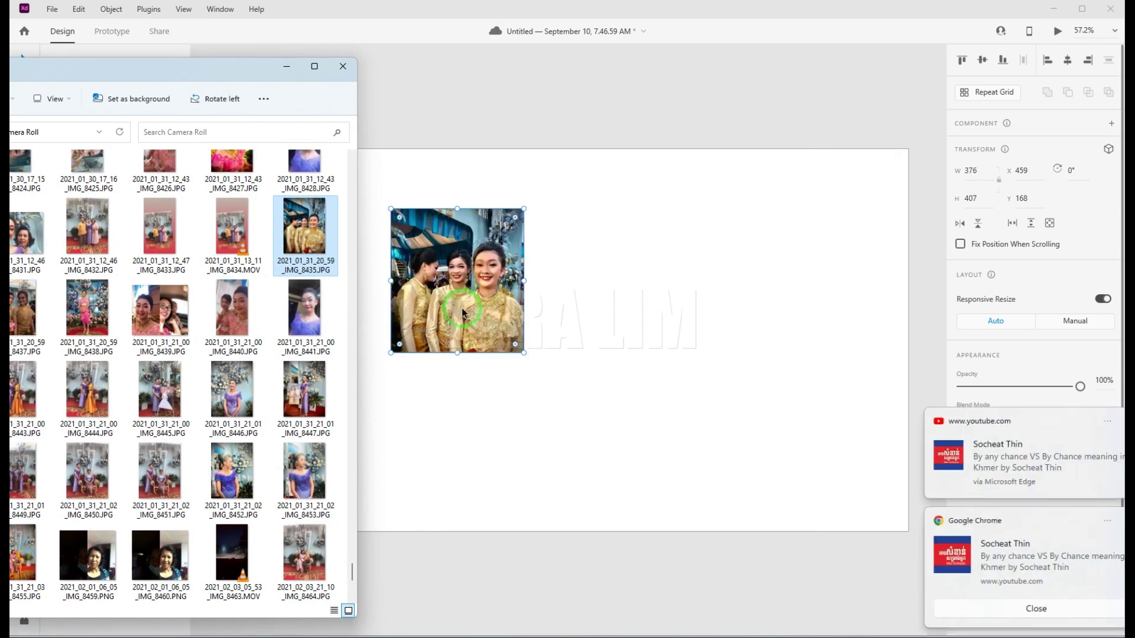
# Dismiss the notification pop-ups and hide the Camera Roll folder window.
pyautogui.moveTo(1119, 422); pyautogui.dragTo(1125, 422)
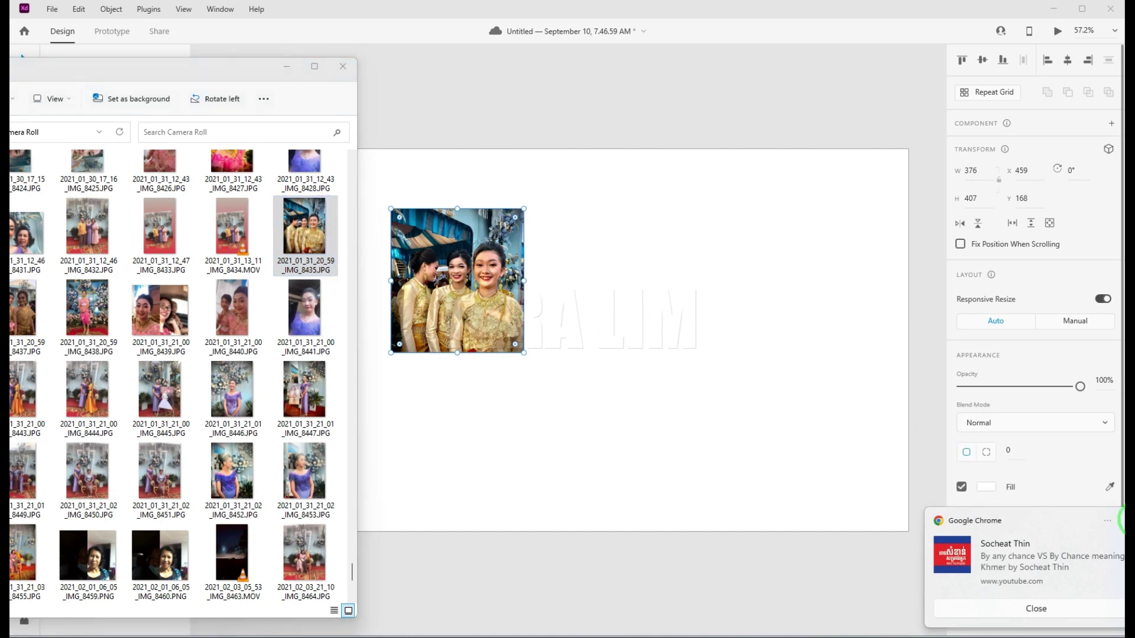
pyautogui.moveTo(1089, 509); pyautogui.dragTo(1125, 509)
pyautogui.click(412, 258)
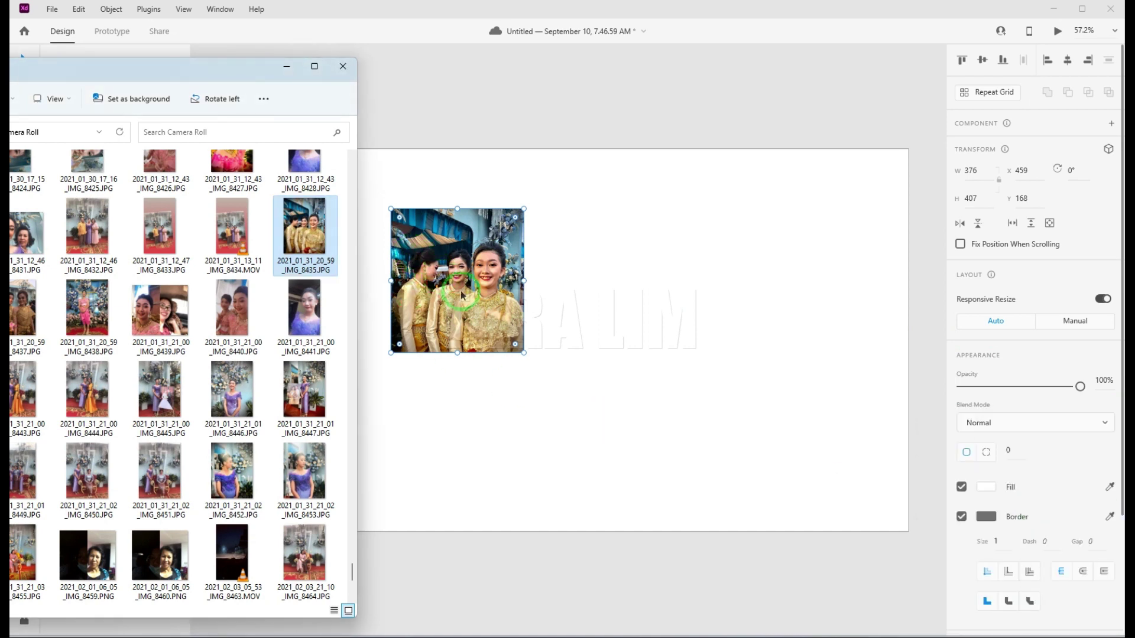
pyautogui.click(461, 294)
# Enlarge the gold-outfit photo within its 376 × 407 frame and shift it slightly left.
pyautogui.doubleClick(461, 285)
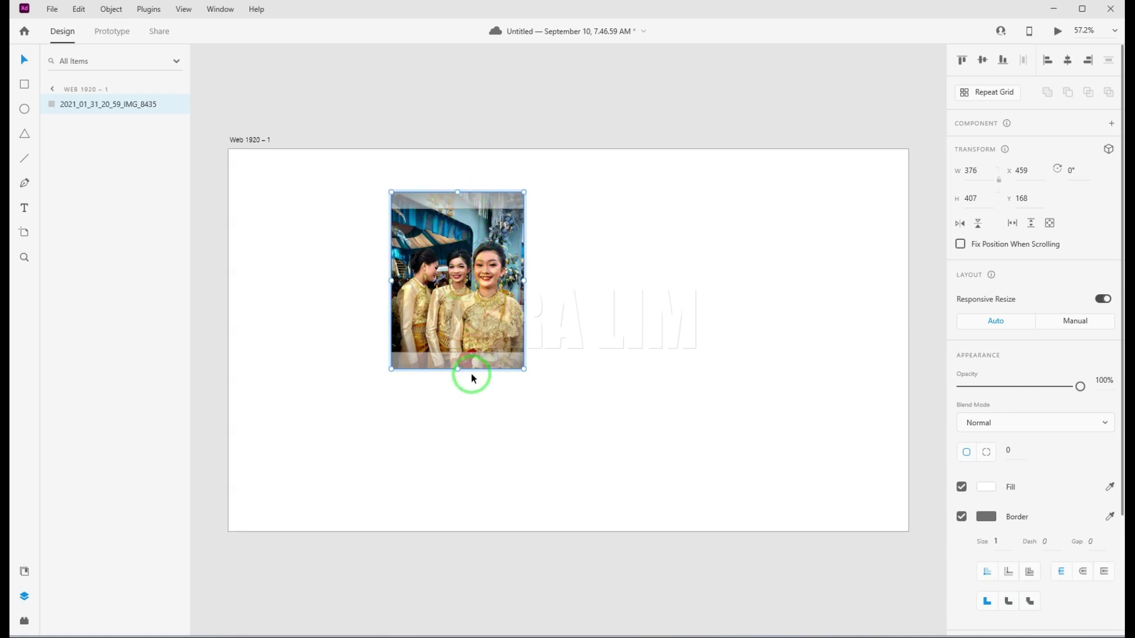
pyautogui.click(552, 254)
pyautogui.click(460, 265)
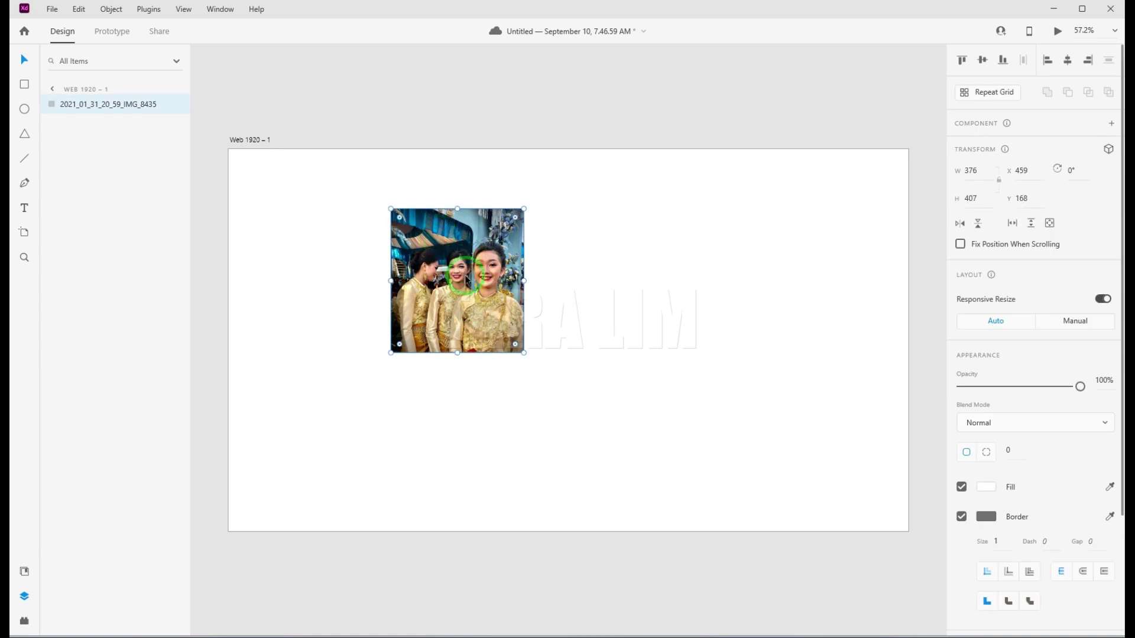
pyautogui.doubleClick(460, 277)
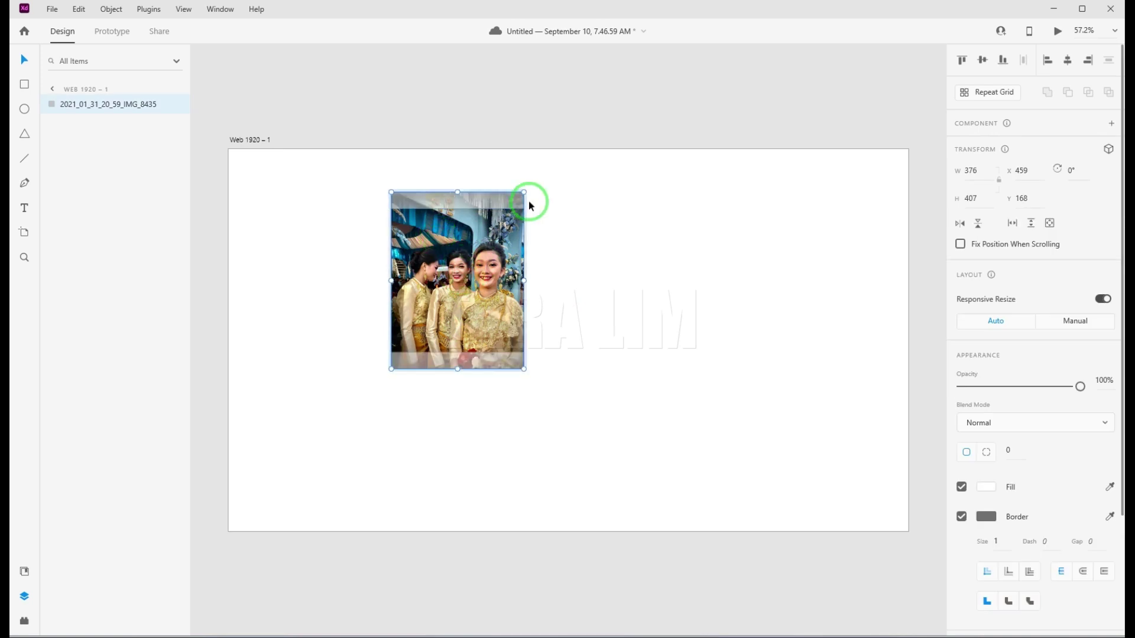
pyautogui.moveTo(524, 195); pyautogui.dragTo(586, 144)
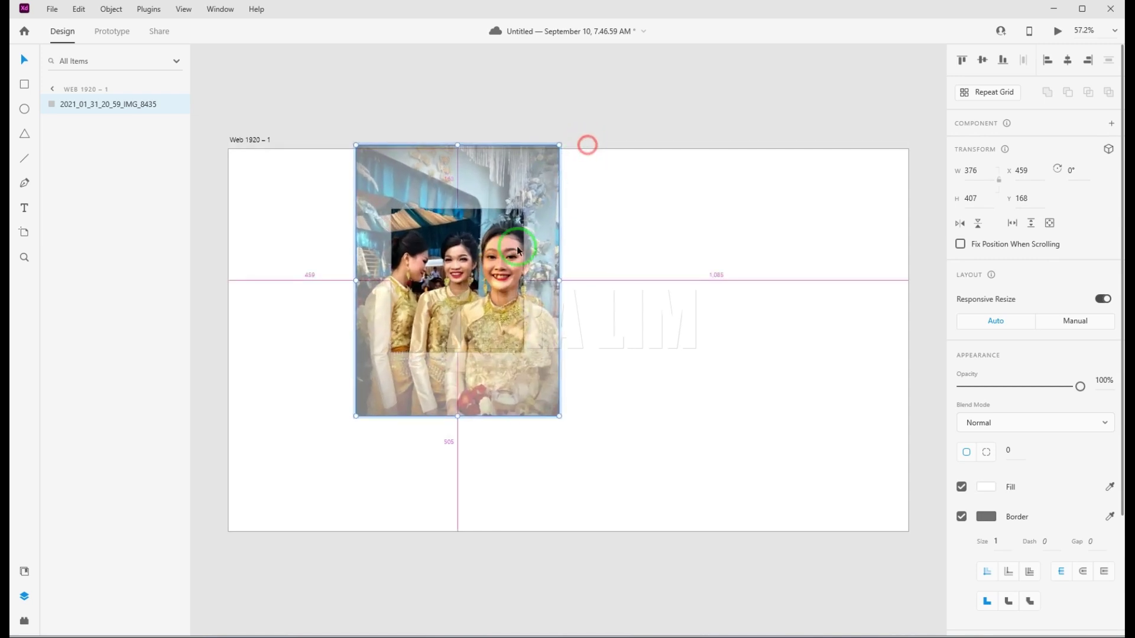
pyautogui.moveTo(492, 271); pyautogui.dragTo(454, 279)
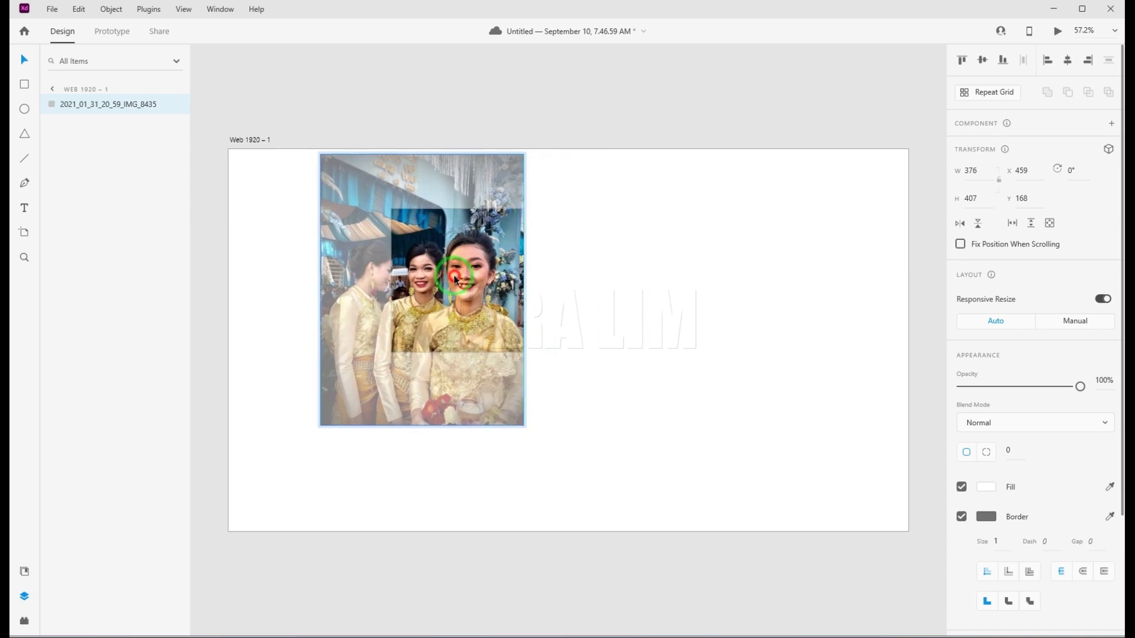
# Slide the gold-outfit photo slightly right within its frame.
pyautogui.click(547, 269)
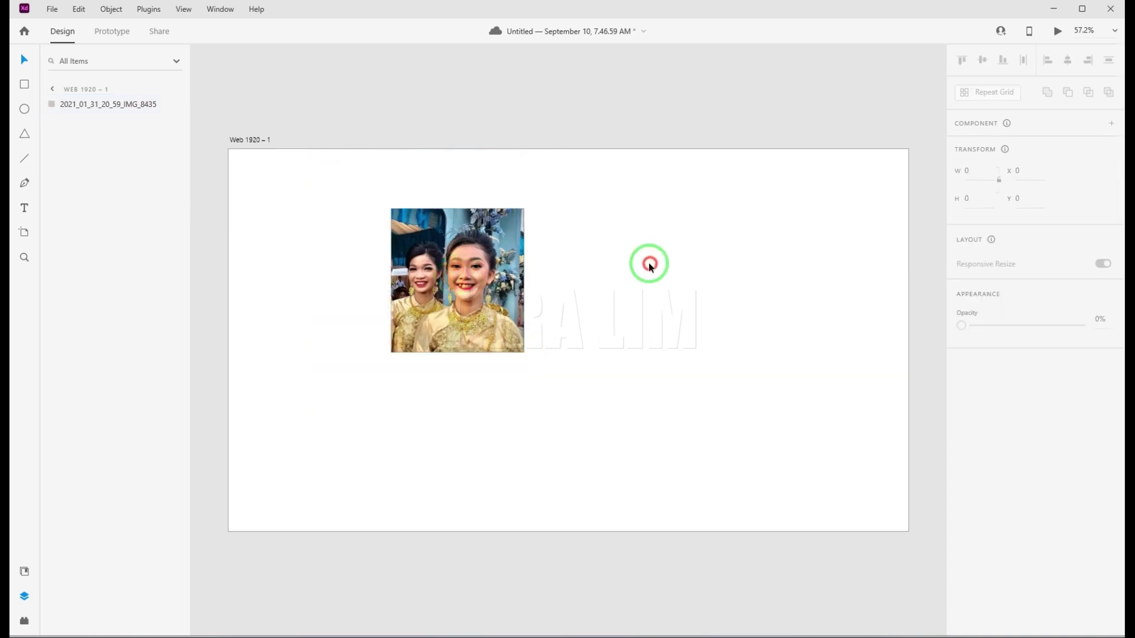
pyautogui.click(459, 319)
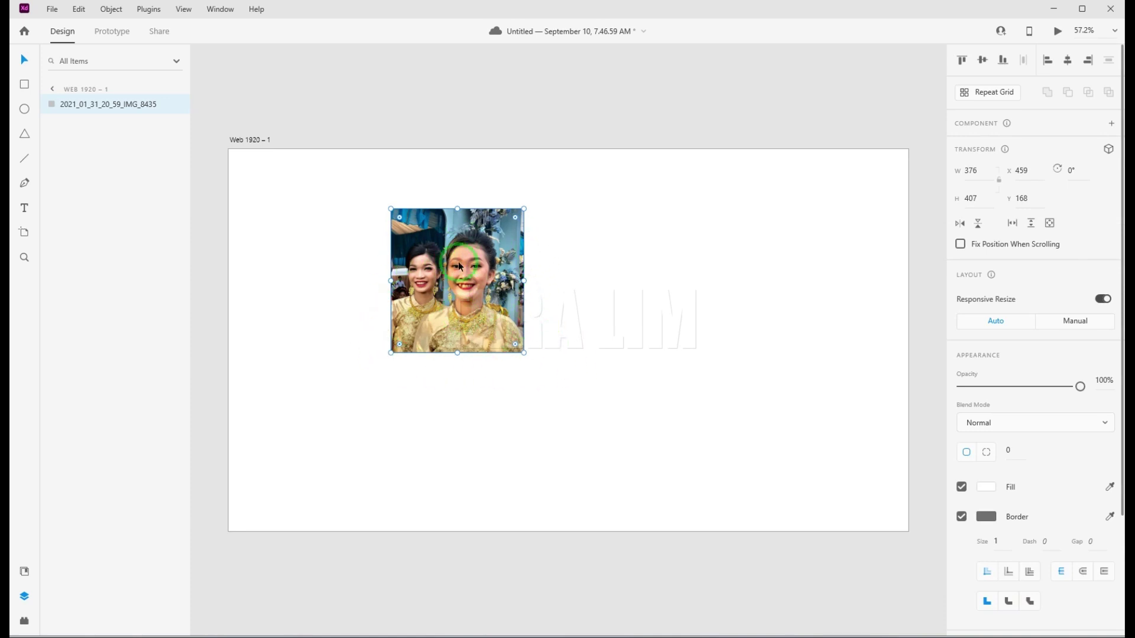
pyautogui.doubleClick(473, 331)
pyautogui.moveTo(455, 327)
pyautogui.mouseDown()
pyautogui.moveTo(500, 319)
pyautogui.moveTo(454, 320)
pyautogui.mouseUp()
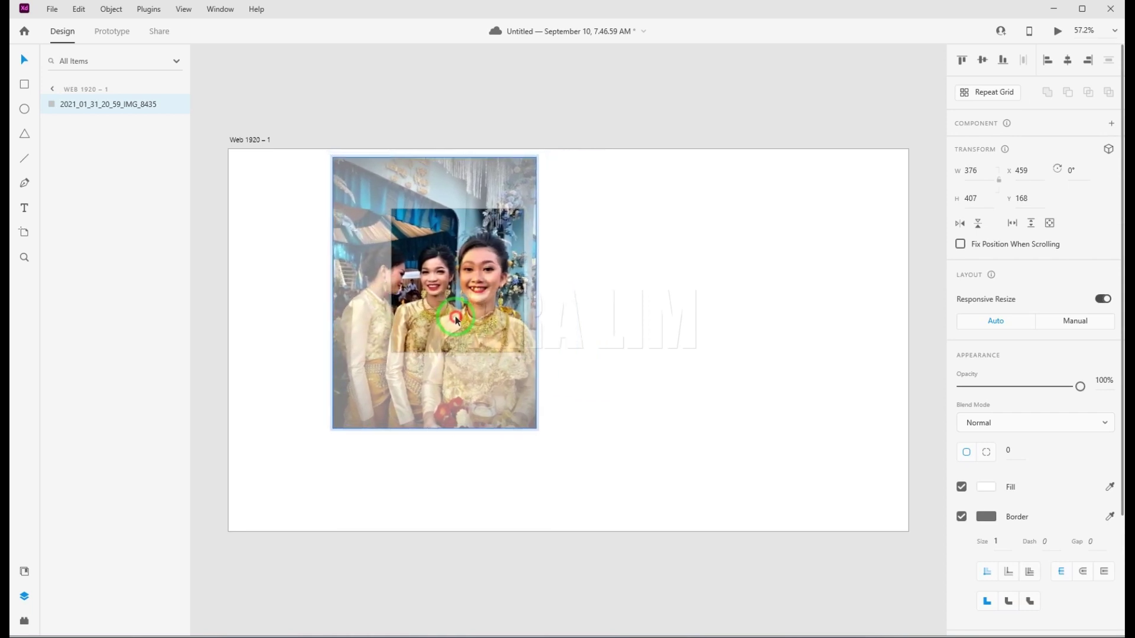
pyautogui.moveTo(454, 320); pyautogui.dragTo(462, 320)
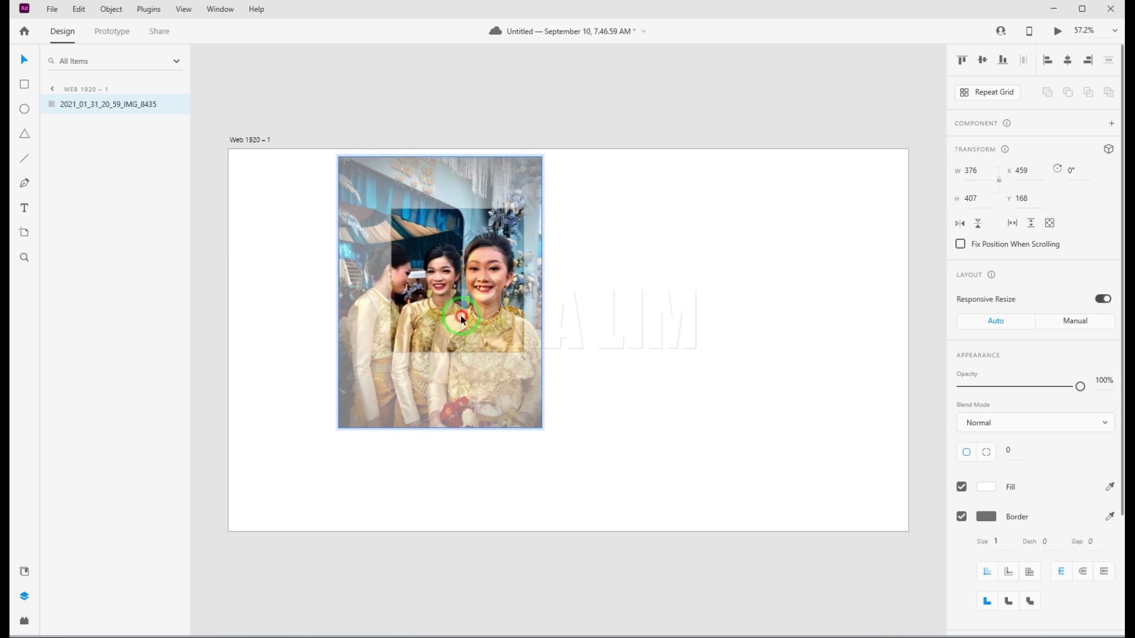
# Delete the photo-filled 376 × 407 rectangle from the artboard.
pyautogui.click(574, 272)
pyautogui.click(475, 232)
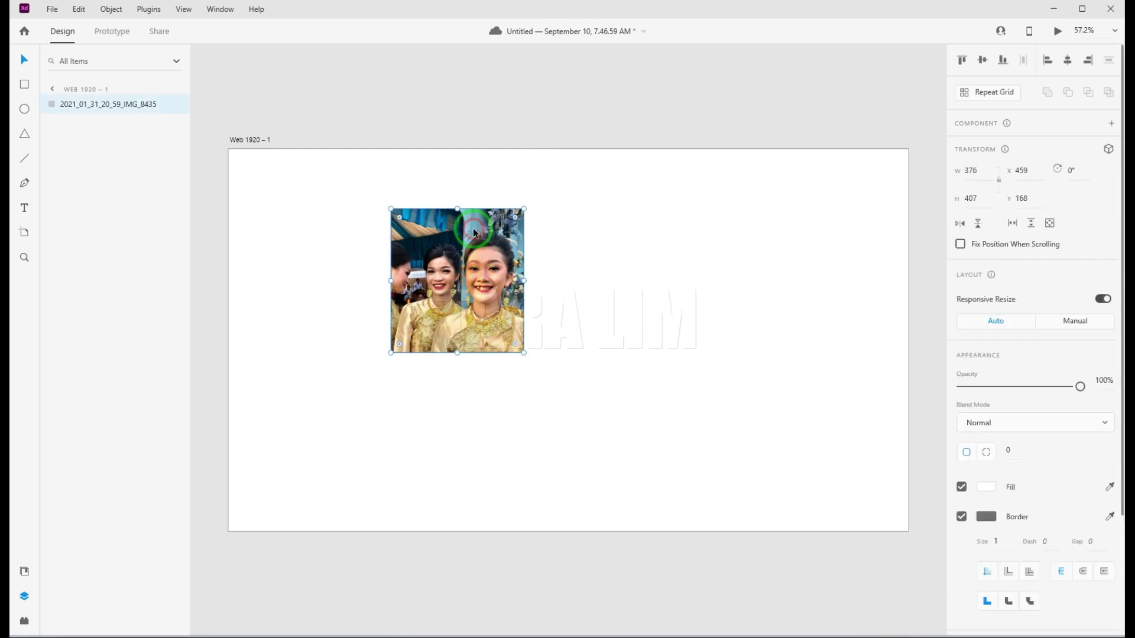
pyautogui.press('Delete')
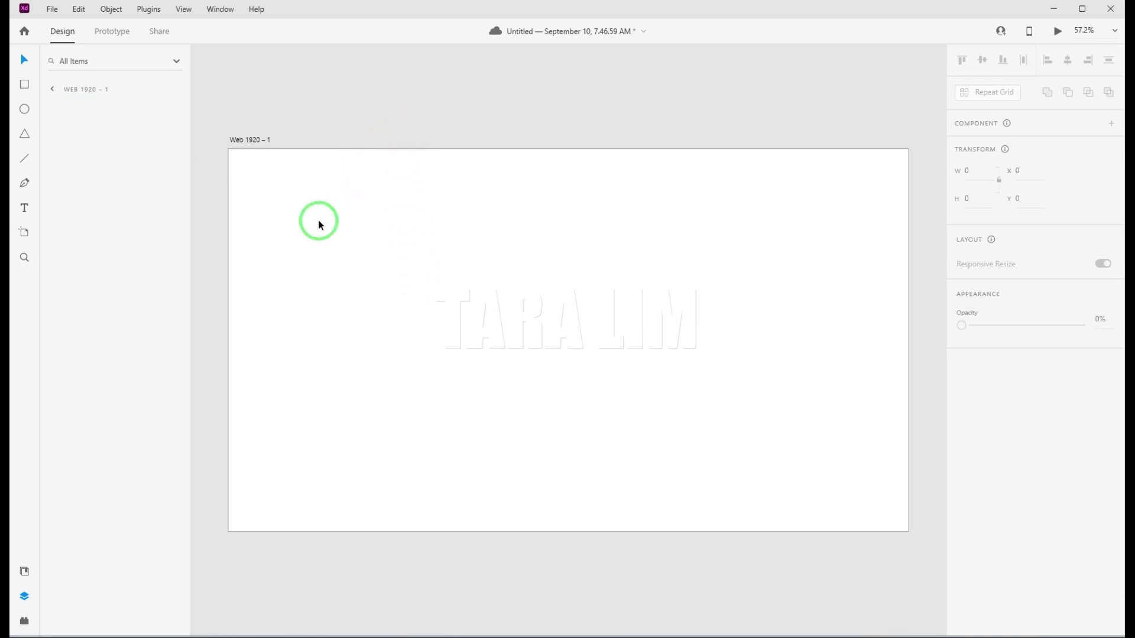
# Draw a large 1288 × 697 rectangle across the artboard.
pyautogui.click(542, 103)
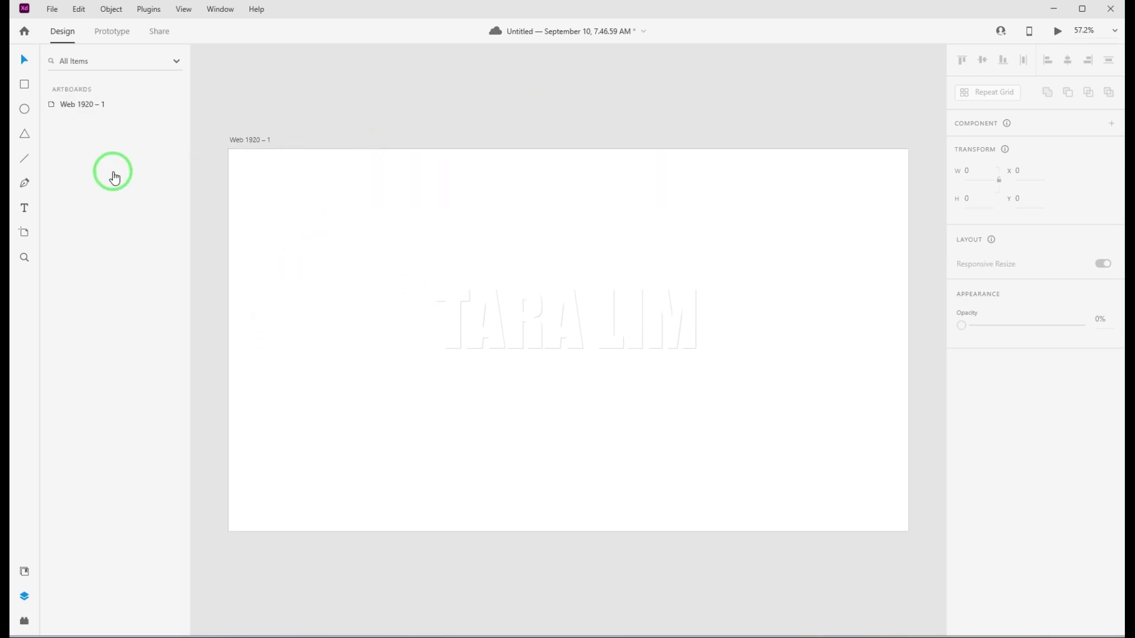
pyautogui.click(26, 86)
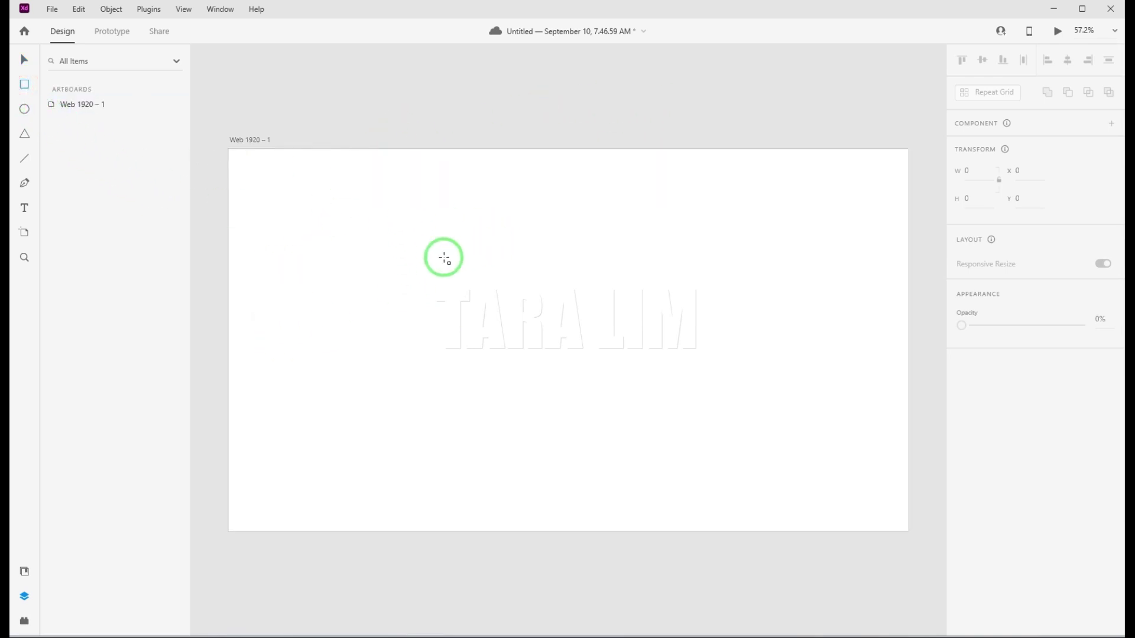
pyautogui.moveTo(300, 207)
pyautogui.mouseDown()
pyautogui.moveTo(337, 246)
pyautogui.moveTo(757, 453)
pyautogui.mouseUp()
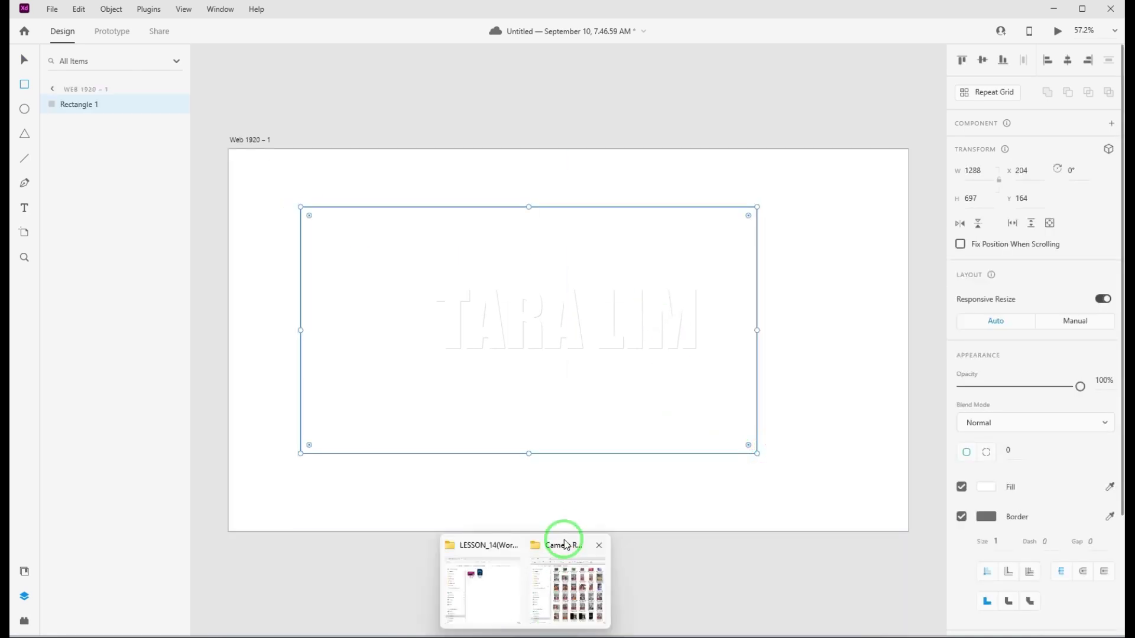
# Fill the rectangle with photo 2021_02_03_21_10_IMG_8464 from the Camera Roll folder.
pyautogui.click(564, 542)
pyautogui.moveTo(206, 276); pyautogui.dragTo(523, 418)
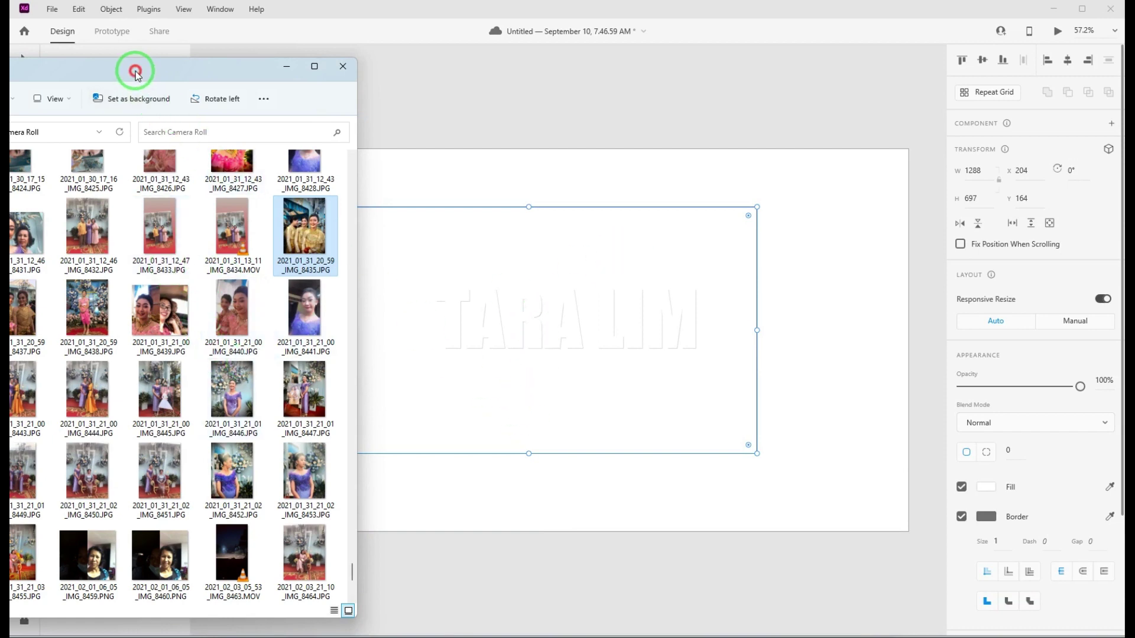
pyautogui.moveTo(134, 67); pyautogui.dragTo(384, 47)
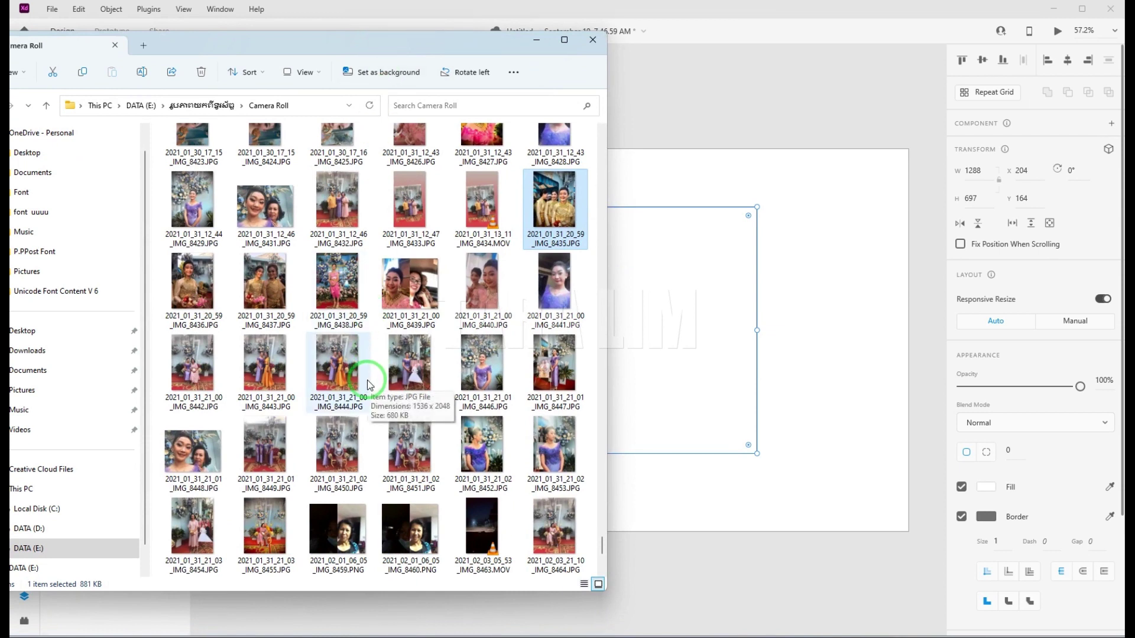
pyautogui.click(550, 541)
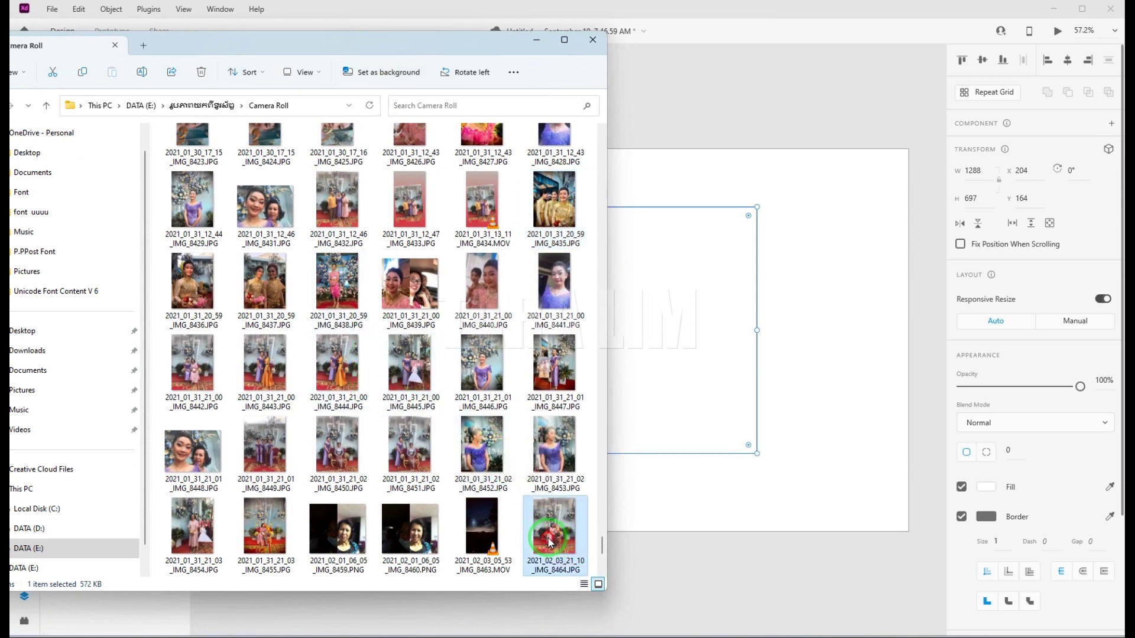
pyautogui.moveTo(550, 540); pyautogui.dragTo(700, 330)
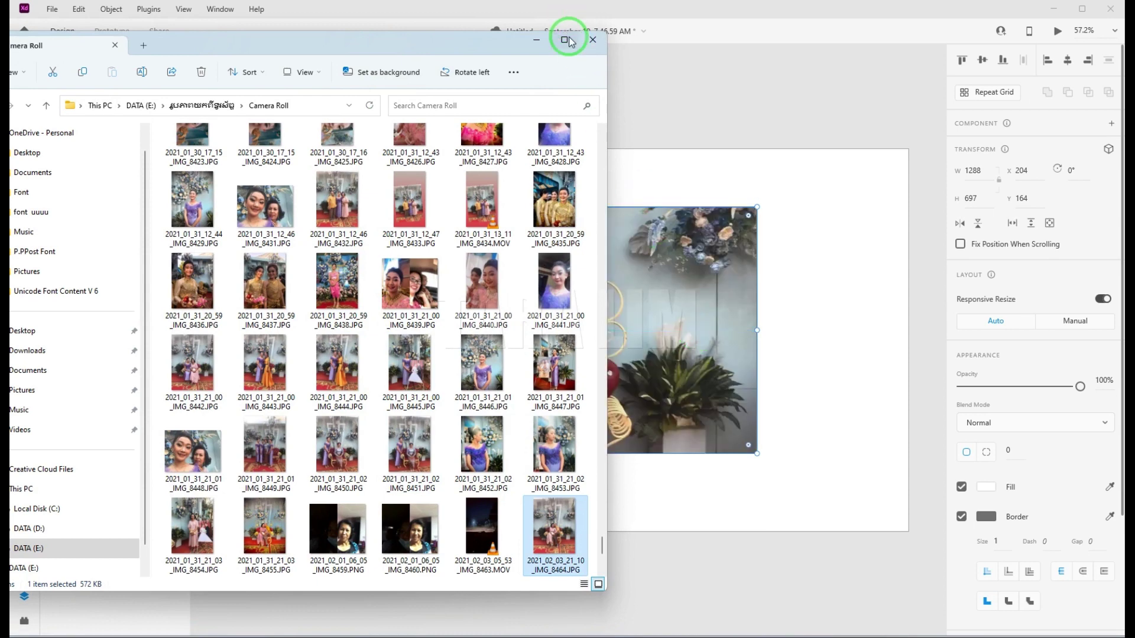
pyautogui.click(536, 40)
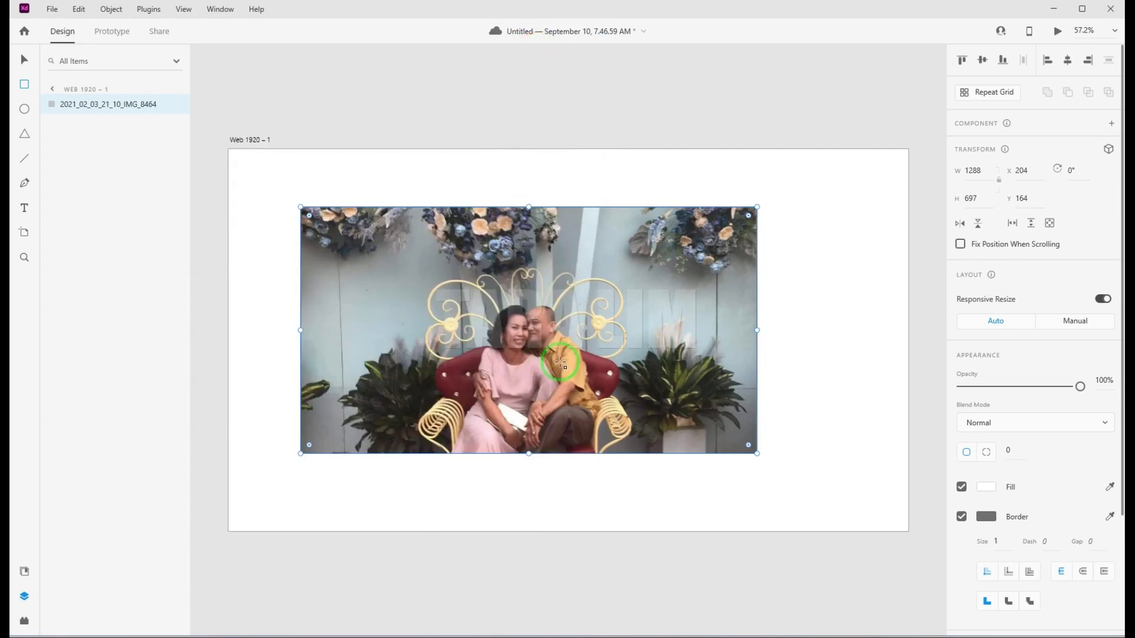
# Move the couple photo up and enlarge it inside its 1288 × 697 frame.
pyautogui.click(25, 59)
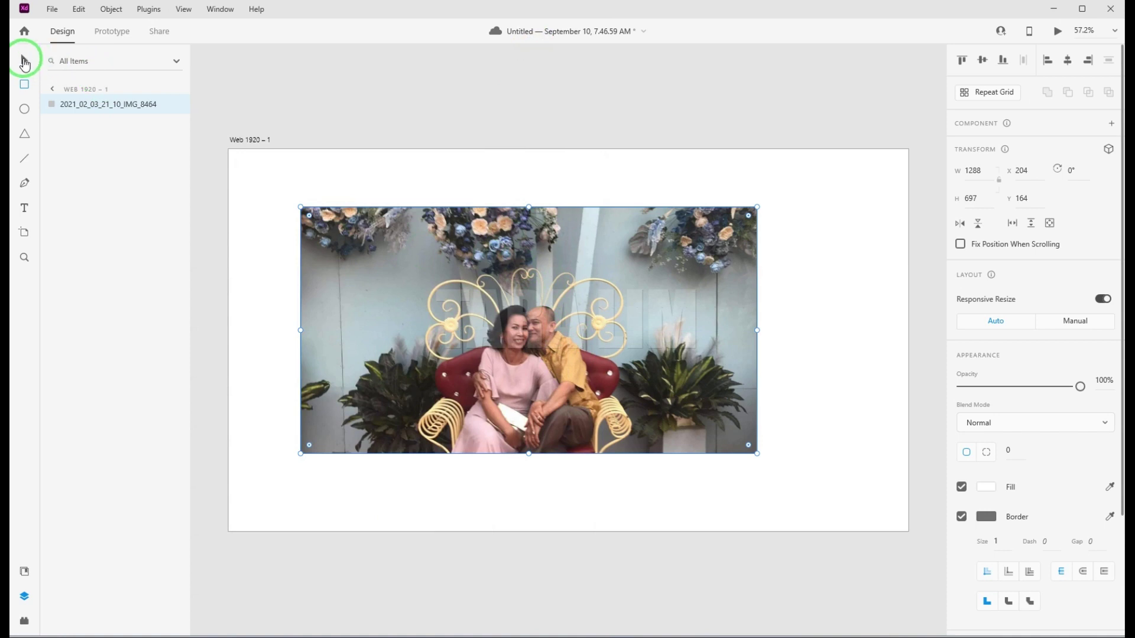
pyautogui.doubleClick(682, 271)
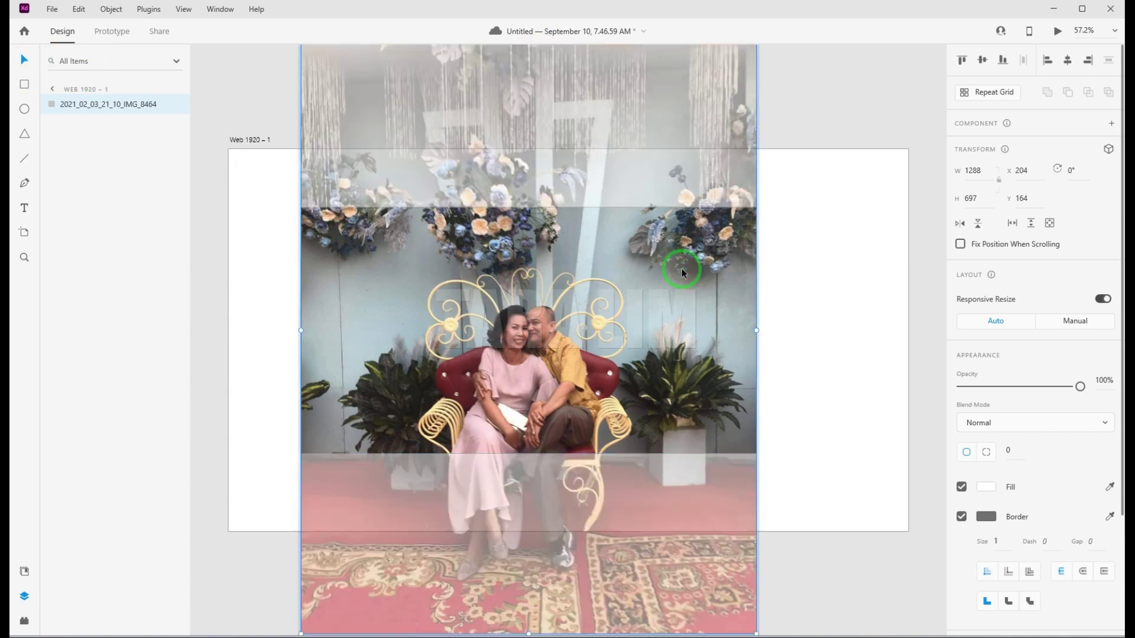
pyautogui.scroll(-2, 626, 351)
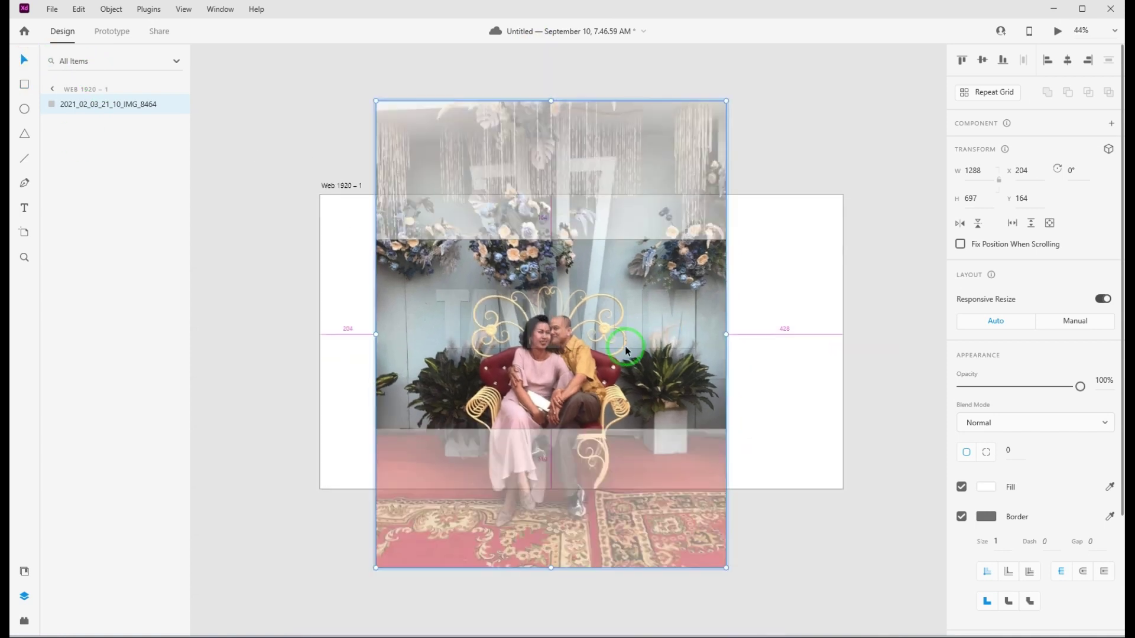
pyautogui.moveTo(575, 363); pyautogui.dragTo(574, 325)
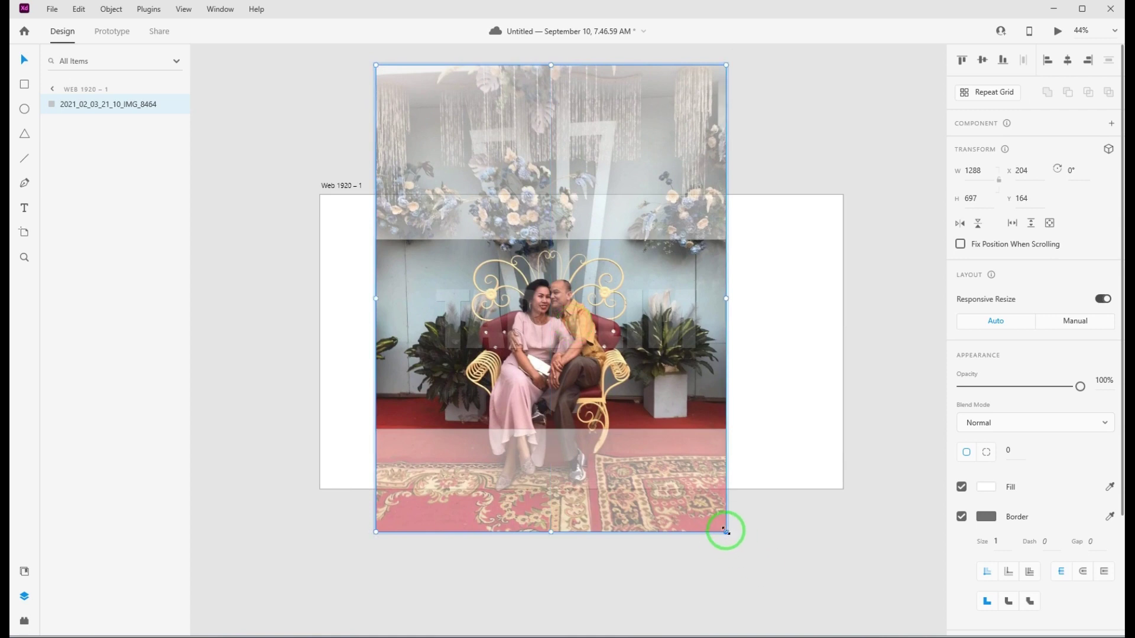
pyautogui.moveTo(727, 531); pyautogui.dragTo(772, 585)
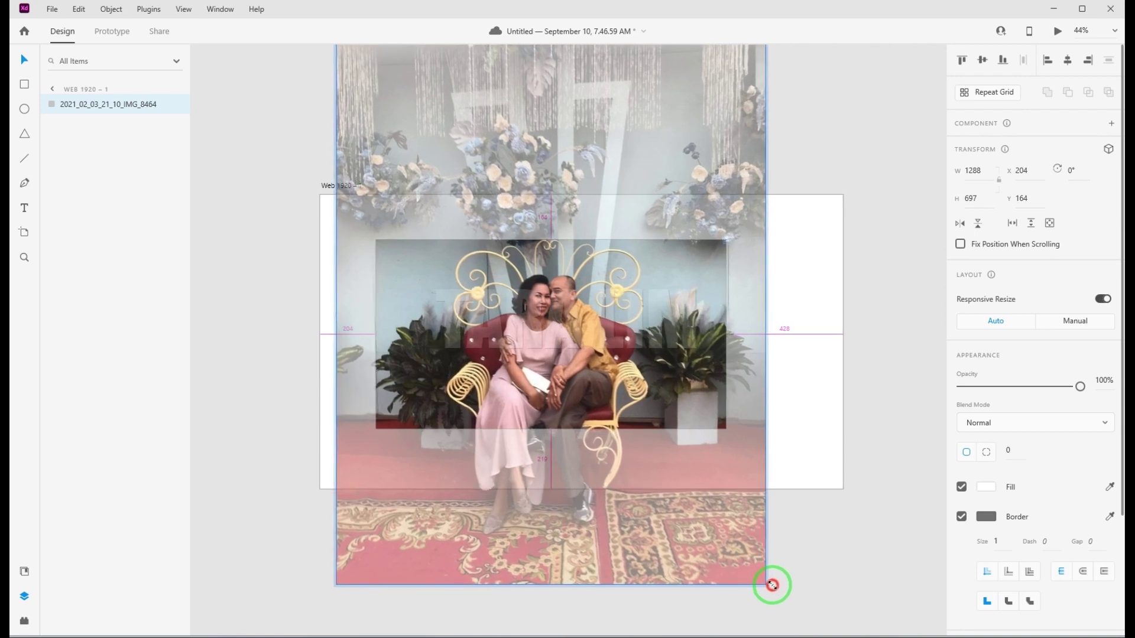
pyautogui.moveTo(611, 344); pyautogui.dragTo(614, 346)
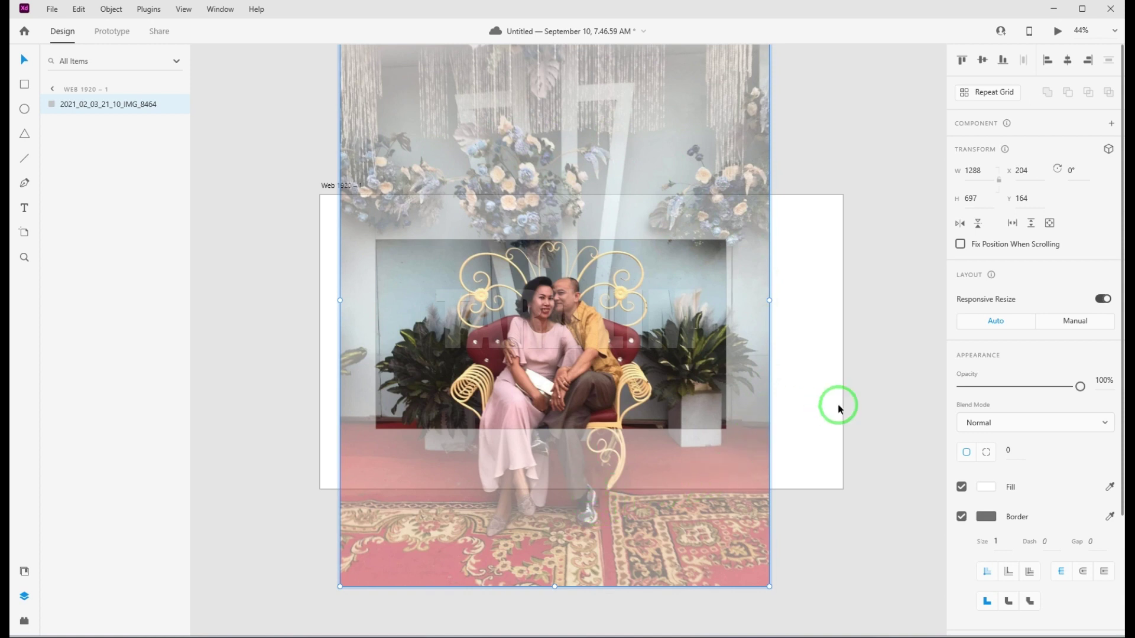
pyautogui.click(858, 329)
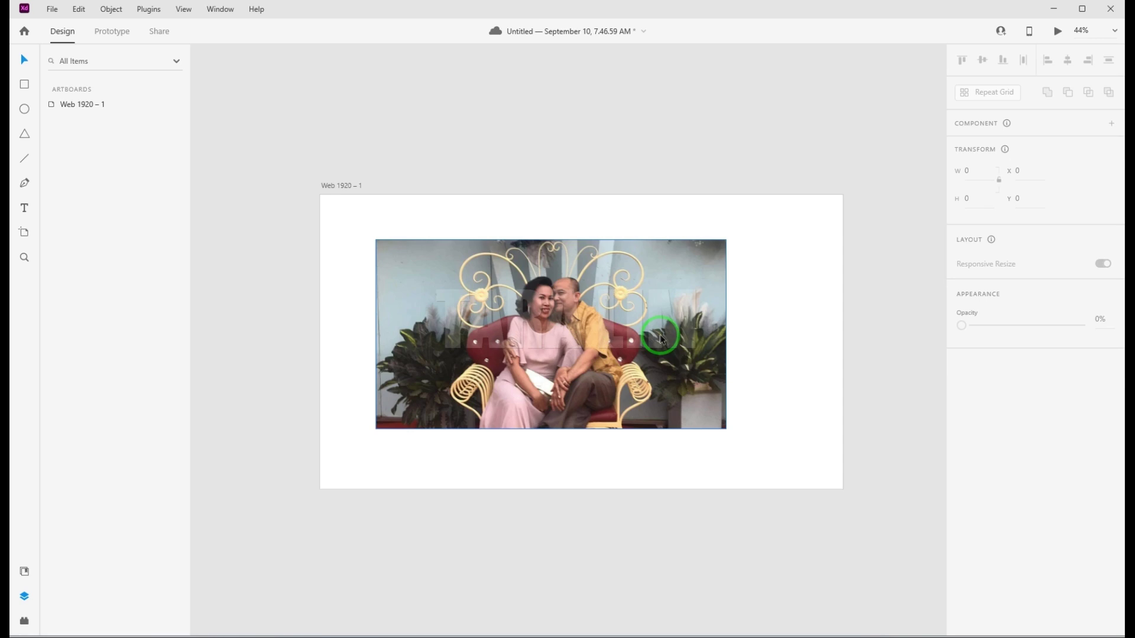
pyautogui.click(688, 285)
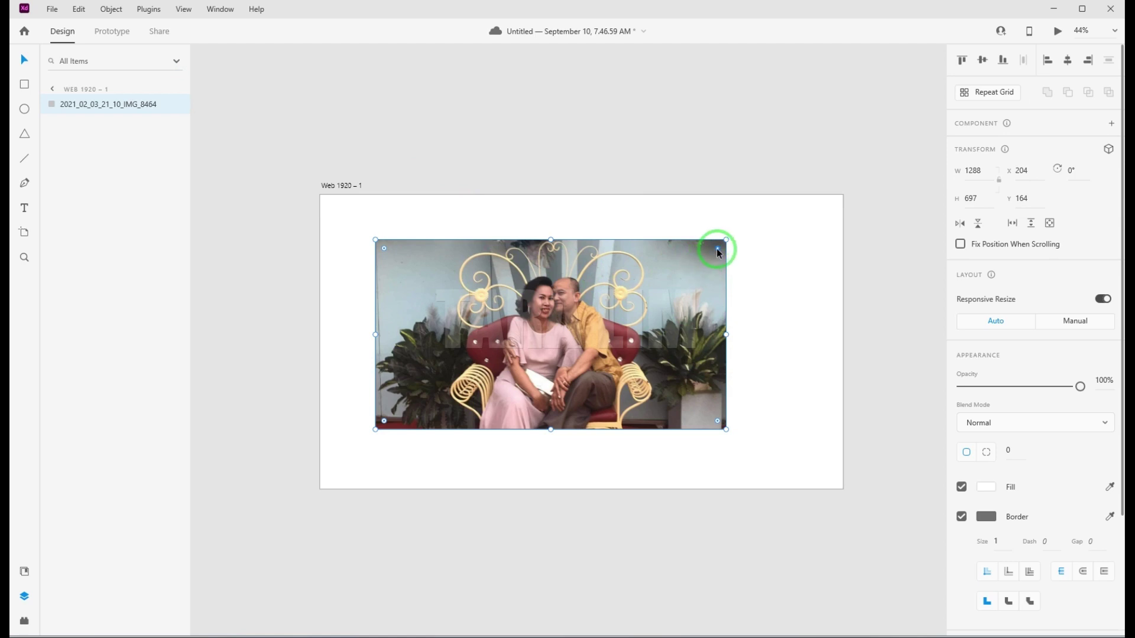
pyautogui.moveTo(707, 262); pyautogui.dragTo(686, 282)
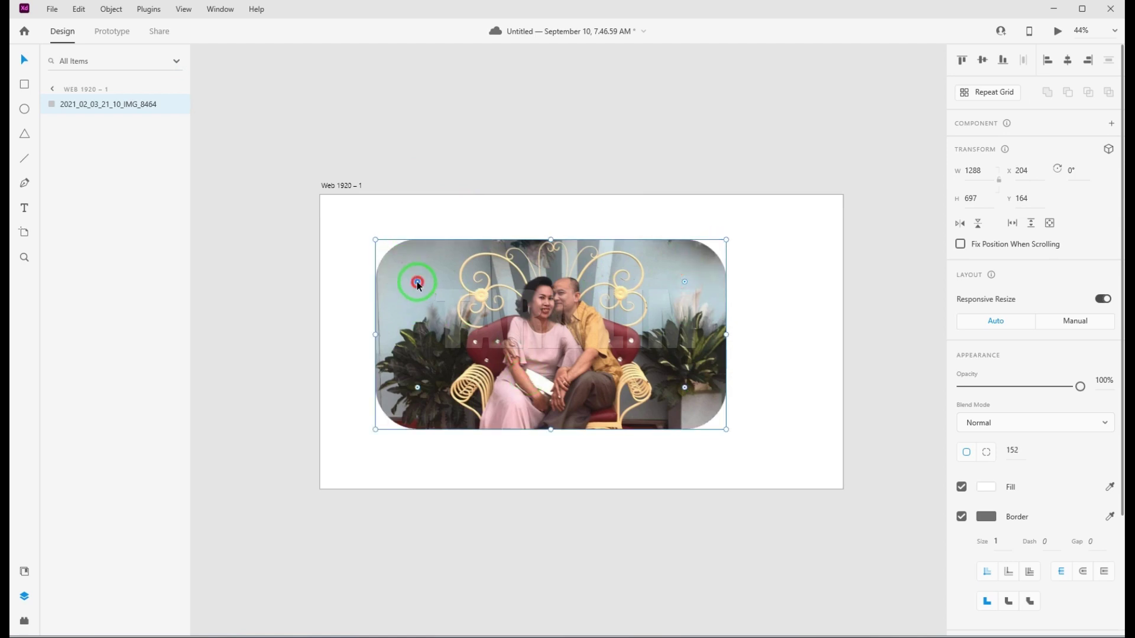
pyautogui.moveTo(417, 286); pyautogui.dragTo(235, 147)
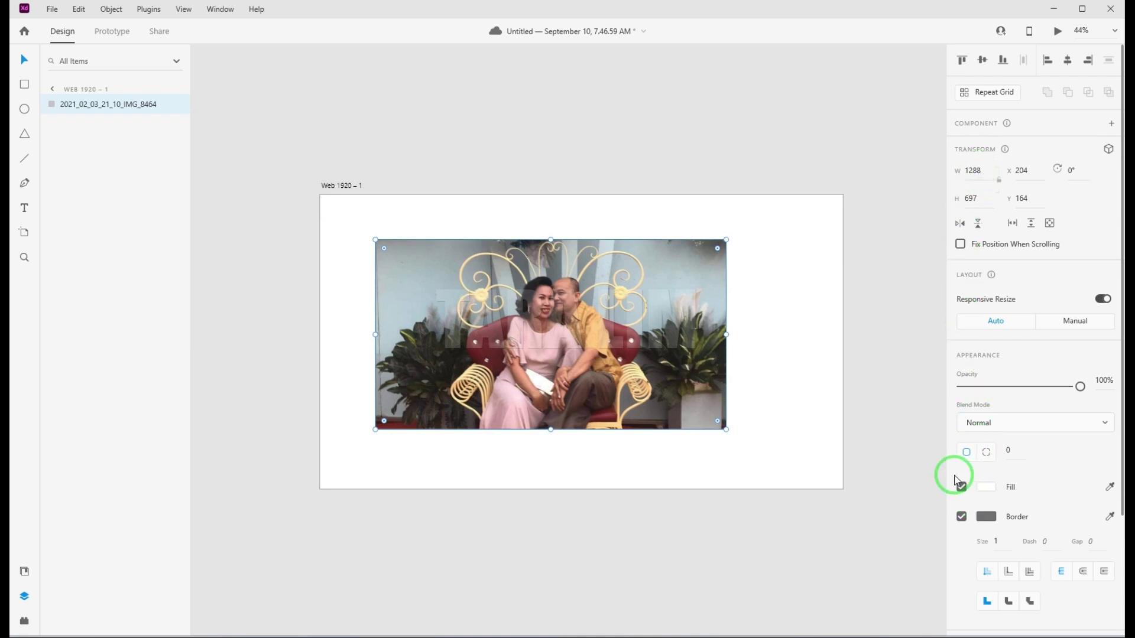
pyautogui.click(987, 490)
pyautogui.click(862, 415)
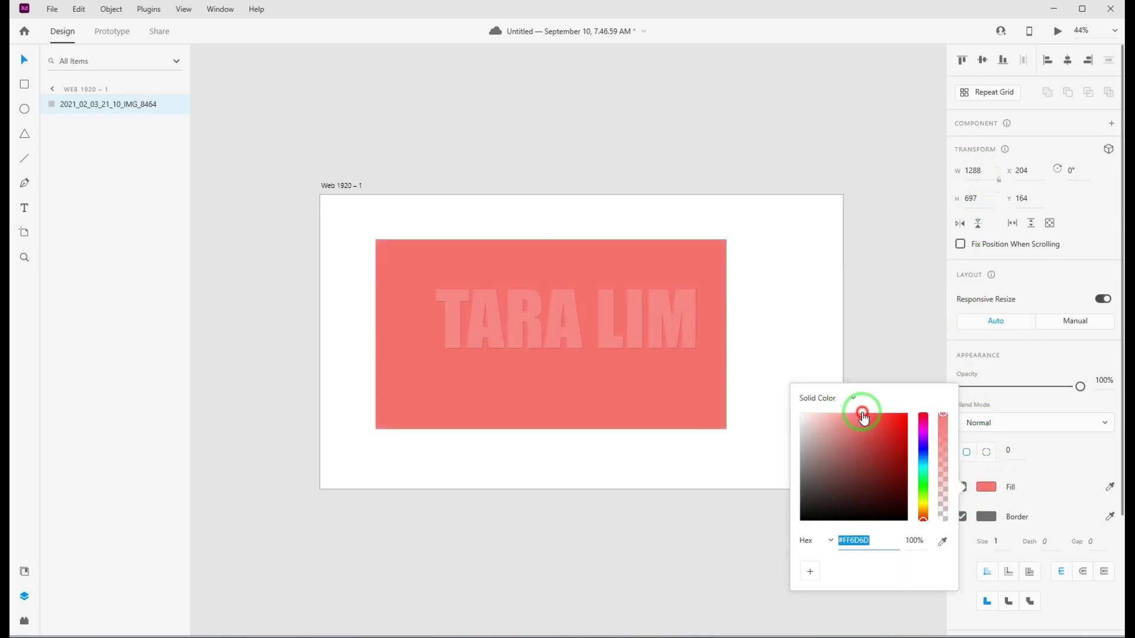
pyautogui.moveTo(862, 416); pyautogui.dragTo(861, 416)
pyautogui.moveTo(943, 415)
pyautogui.mouseDown()
pyautogui.moveTo(944, 494)
pyautogui.moveTo(934, 366)
pyautogui.mouseUp()
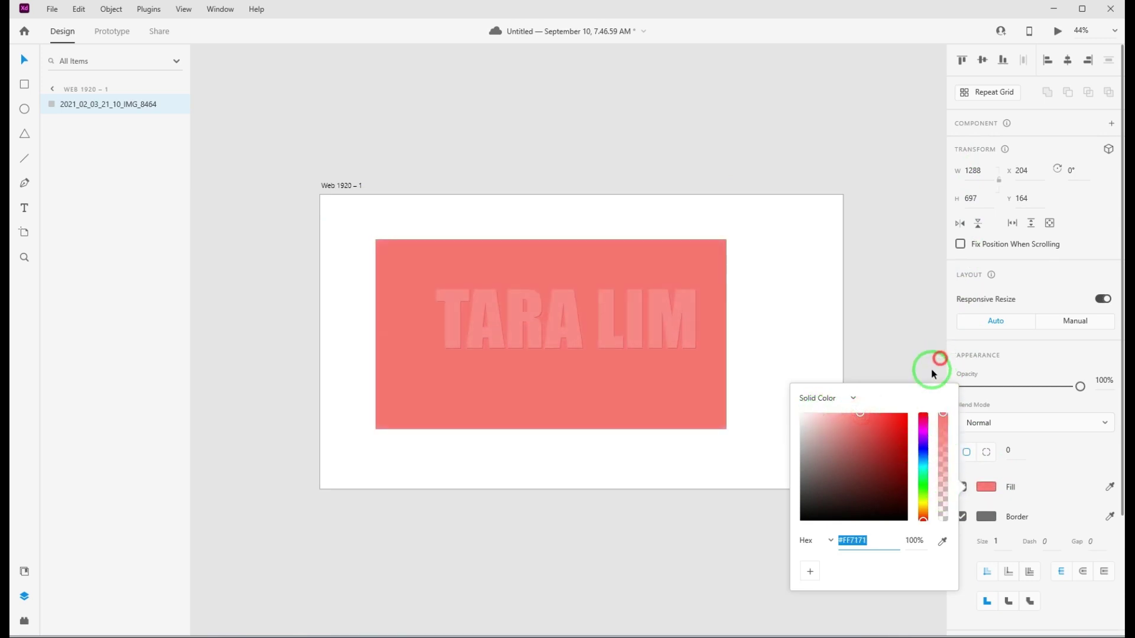
pyautogui.click(857, 400)
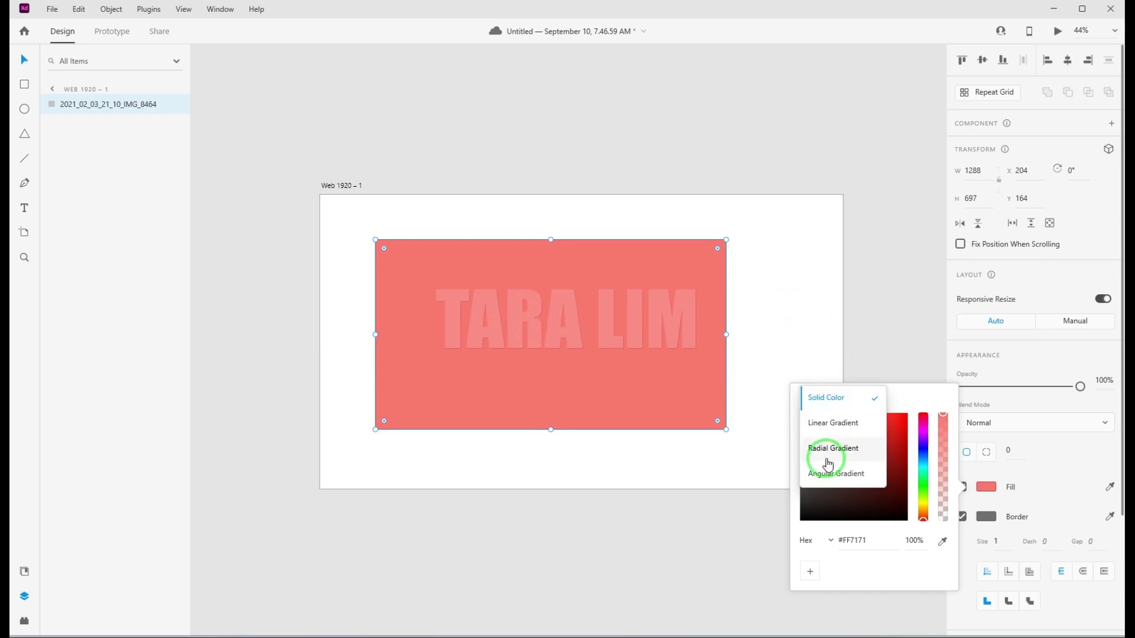
pyautogui.click(874, 302)
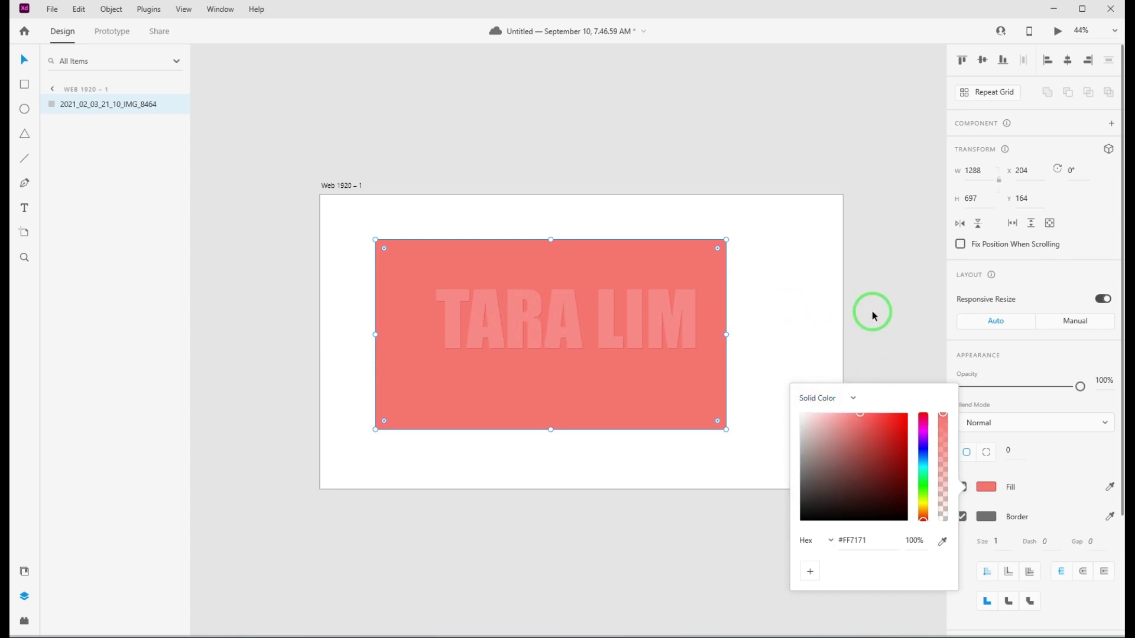
pyautogui.click(888, 340)
pyautogui.hotkey('ctrl', 'z')
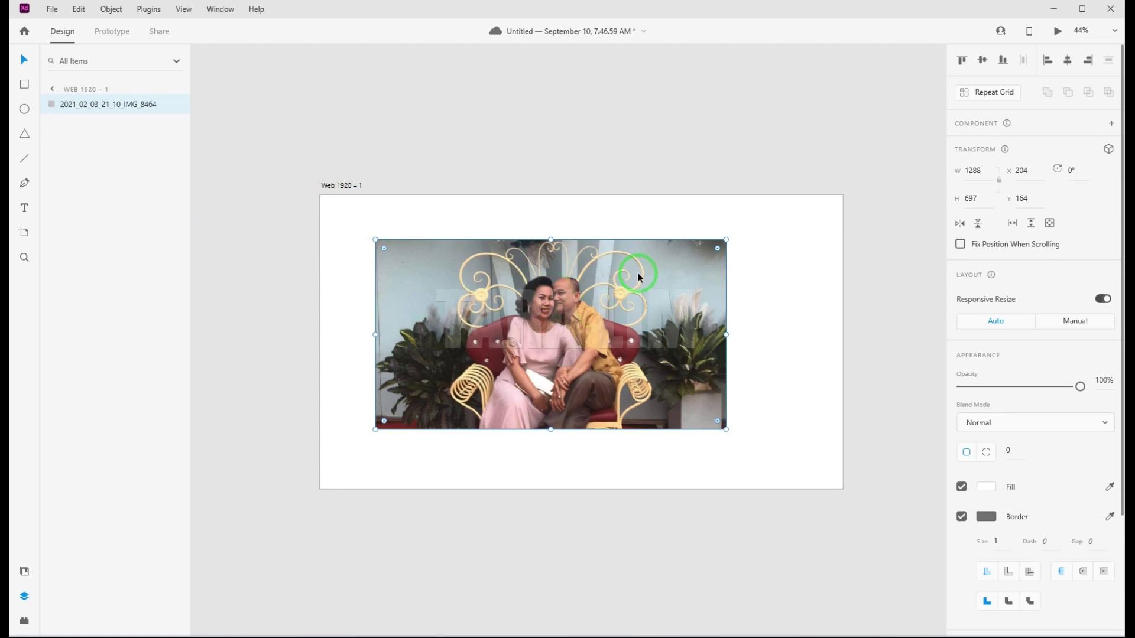
# Delete the couple photo from the artboard and save the document.
pyautogui.press('Delete')
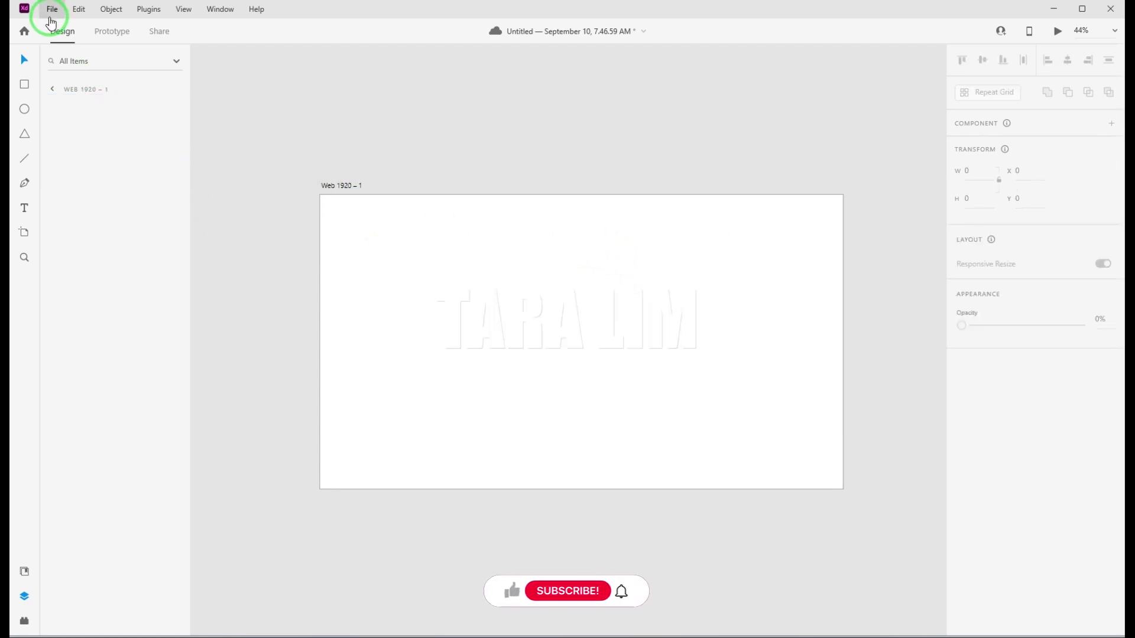
pyautogui.click(52, 9)
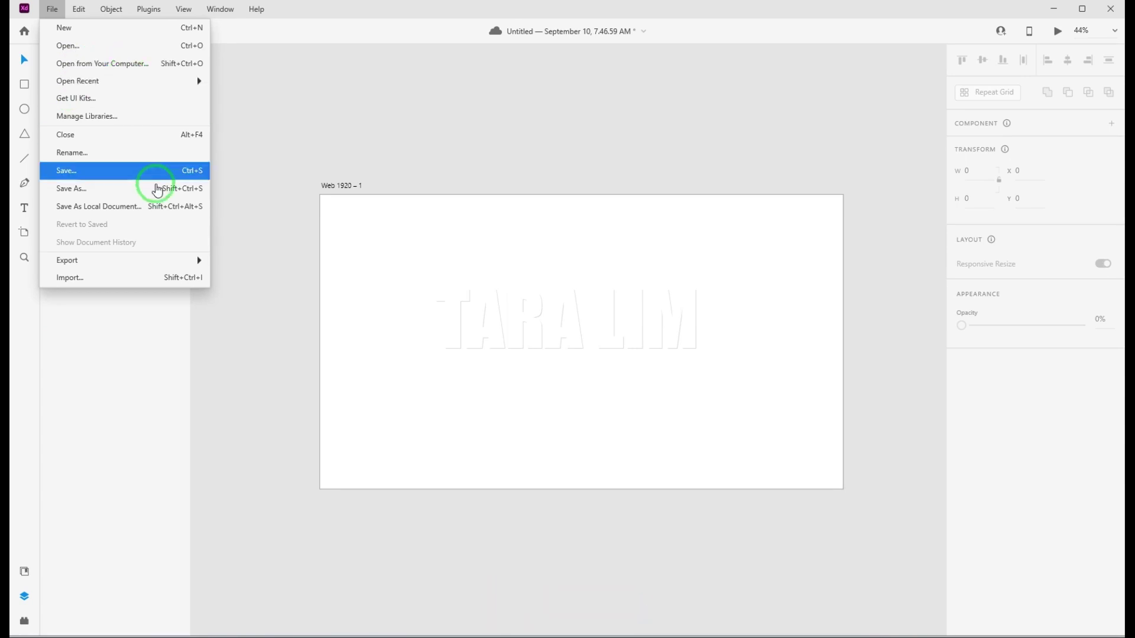
pyautogui.click(345, 118)
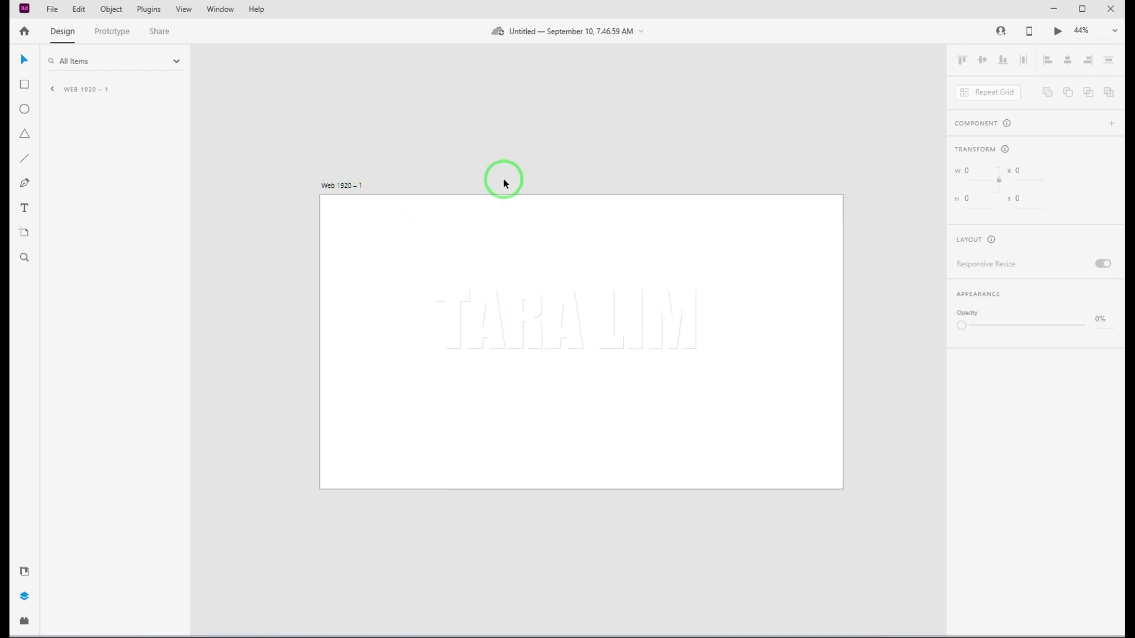
pyautogui.moveTo(525, 635)
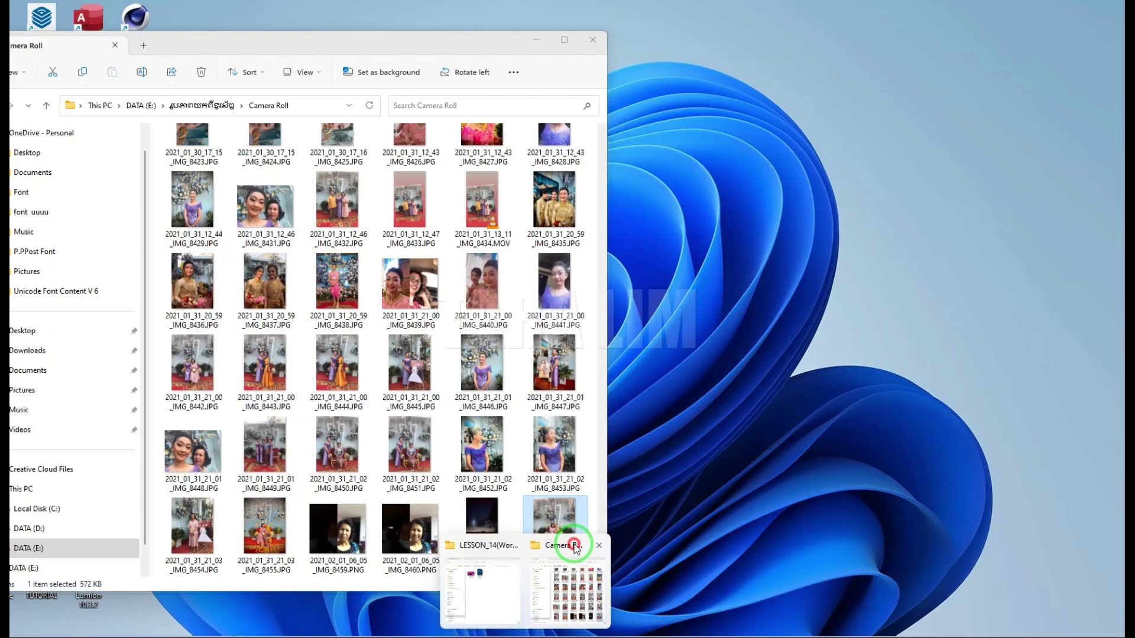
# Place the flower-wall photo IMG_8429 on the artboard, aligned to its top edge on the right.
pyautogui.click(572, 547)
pyautogui.moveTo(367, 46); pyautogui.dragTo(398, 55)
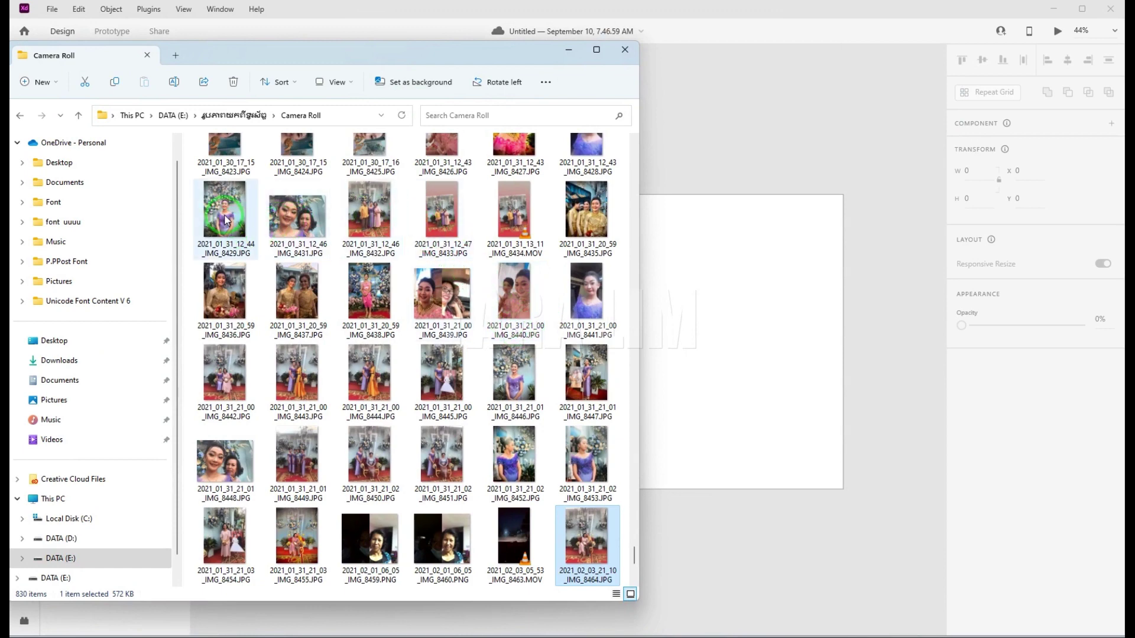
pyautogui.moveTo(224, 220); pyautogui.dragTo(764, 339)
pyautogui.click(873, 373)
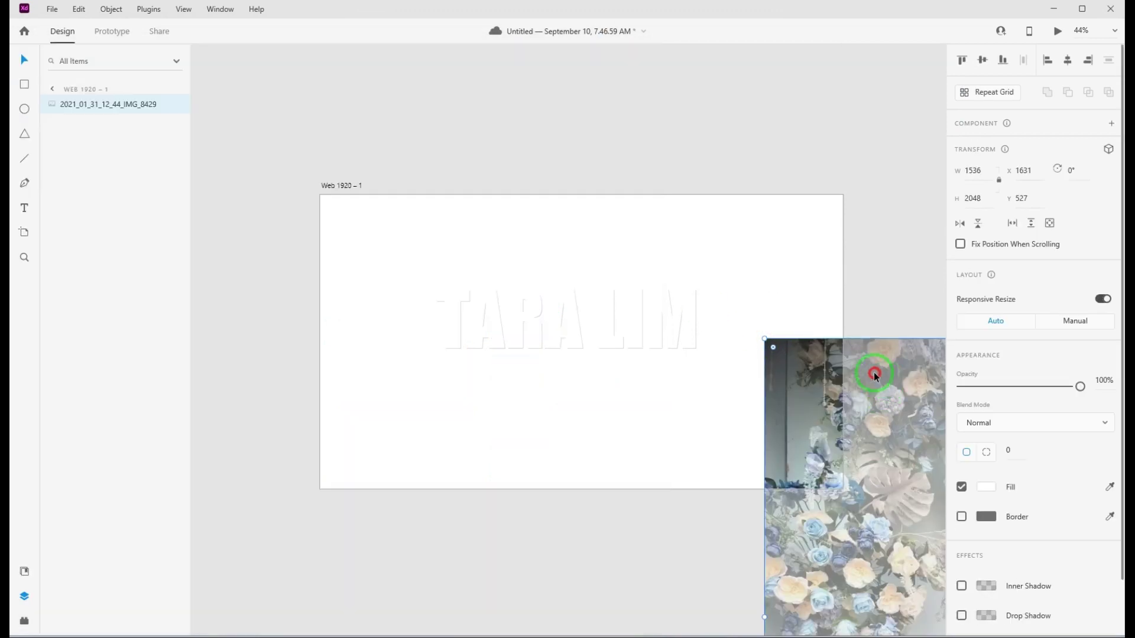
pyautogui.moveTo(873, 374); pyautogui.dragTo(766, 231)
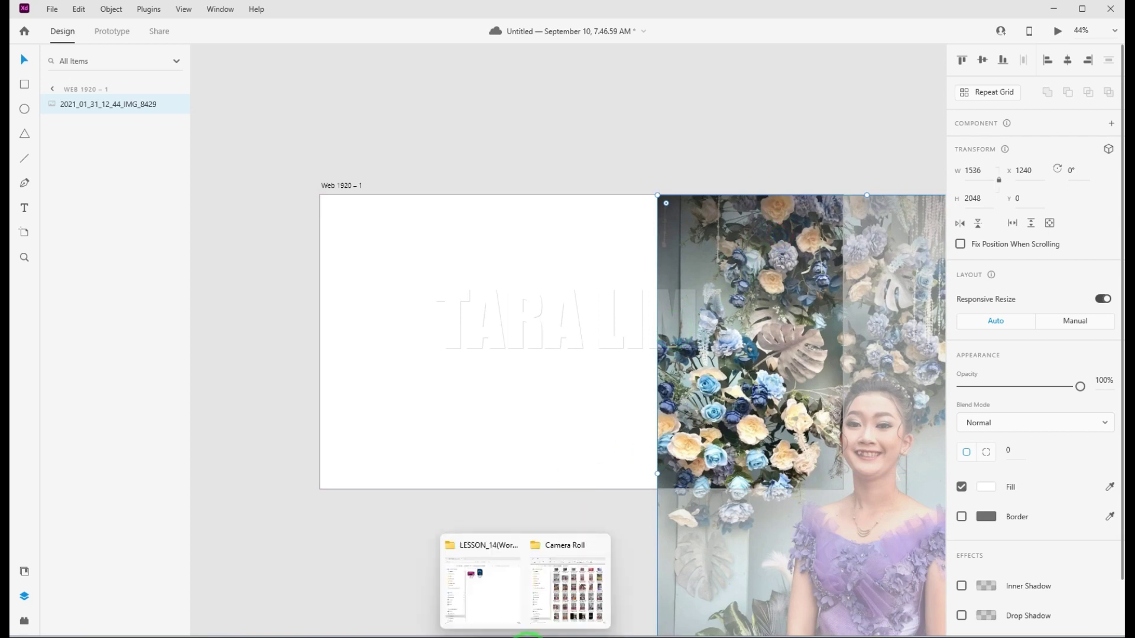
# Move the Camera Roll window aside and open a second File Explorer window at This PC.
pyautogui.click(562, 547)
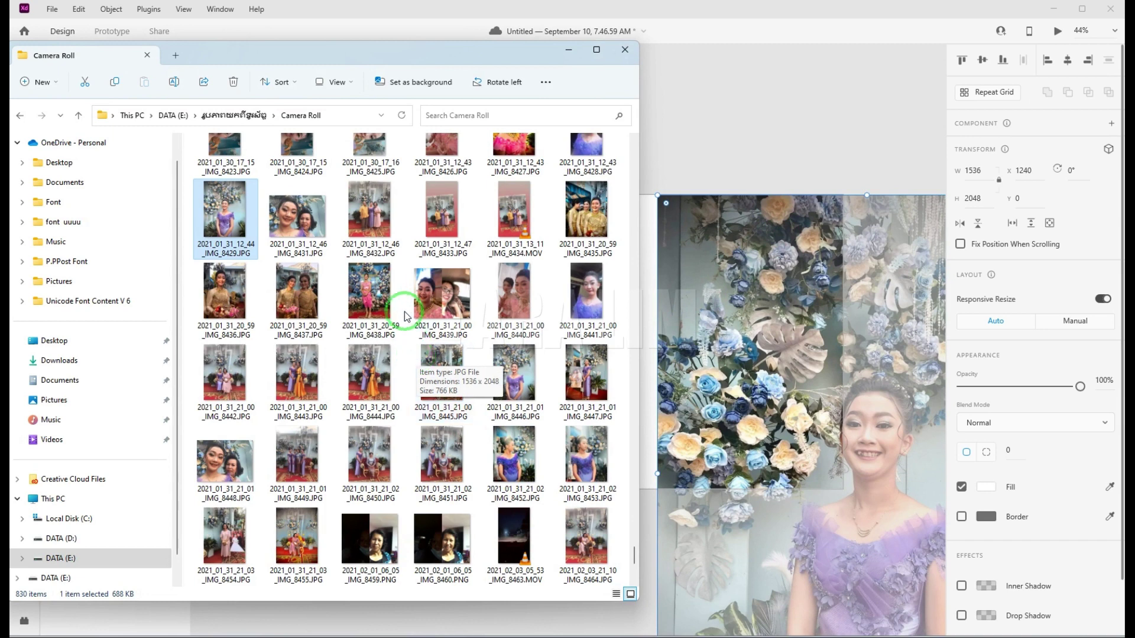
pyautogui.moveTo(341, 51)
pyautogui.mouseDown()
pyautogui.moveTo(387, 93)
pyautogui.moveTo(573, 91)
pyautogui.mouseUp()
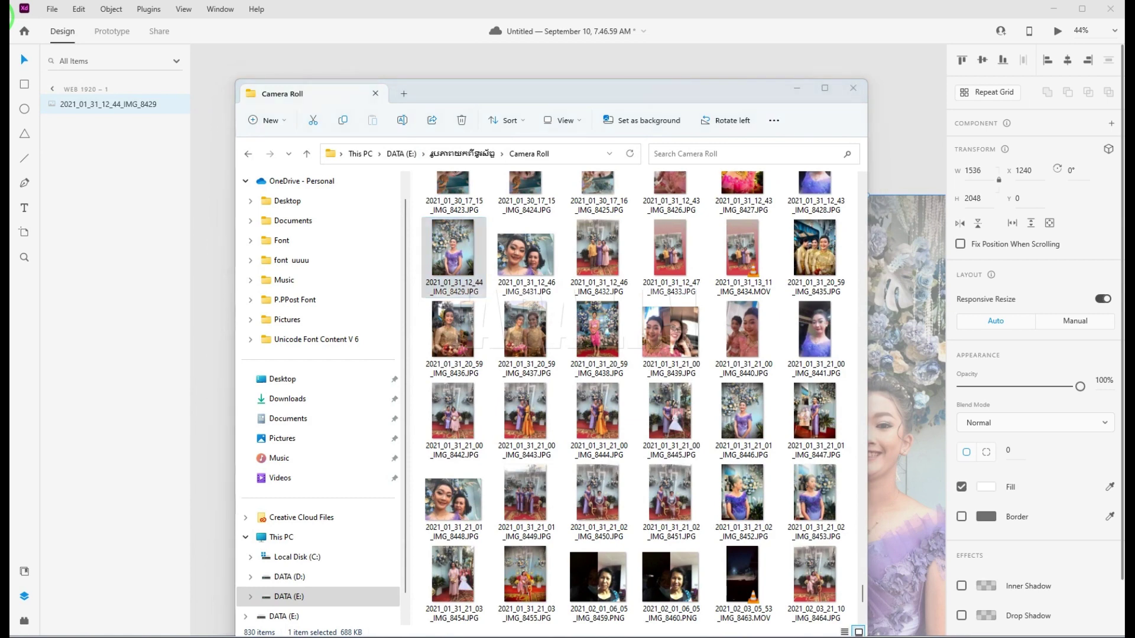
pyautogui.press('super+e')
pyautogui.click(490, 139)
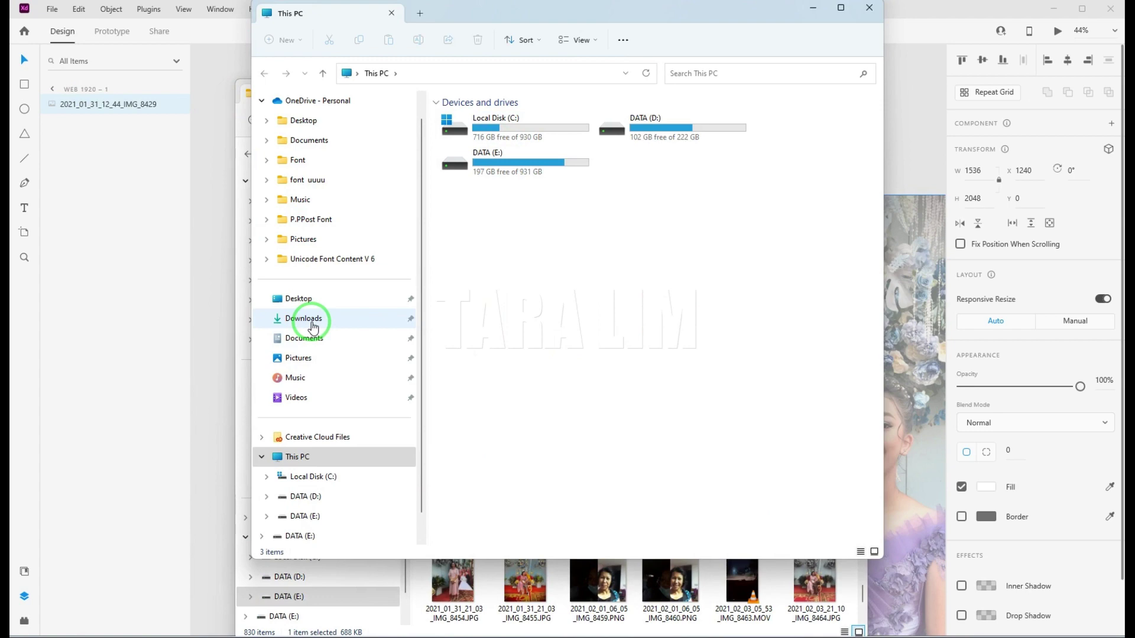
# Go through Downloads and Documents to the WATCH folder and select watch.png.
pyautogui.click(312, 323)
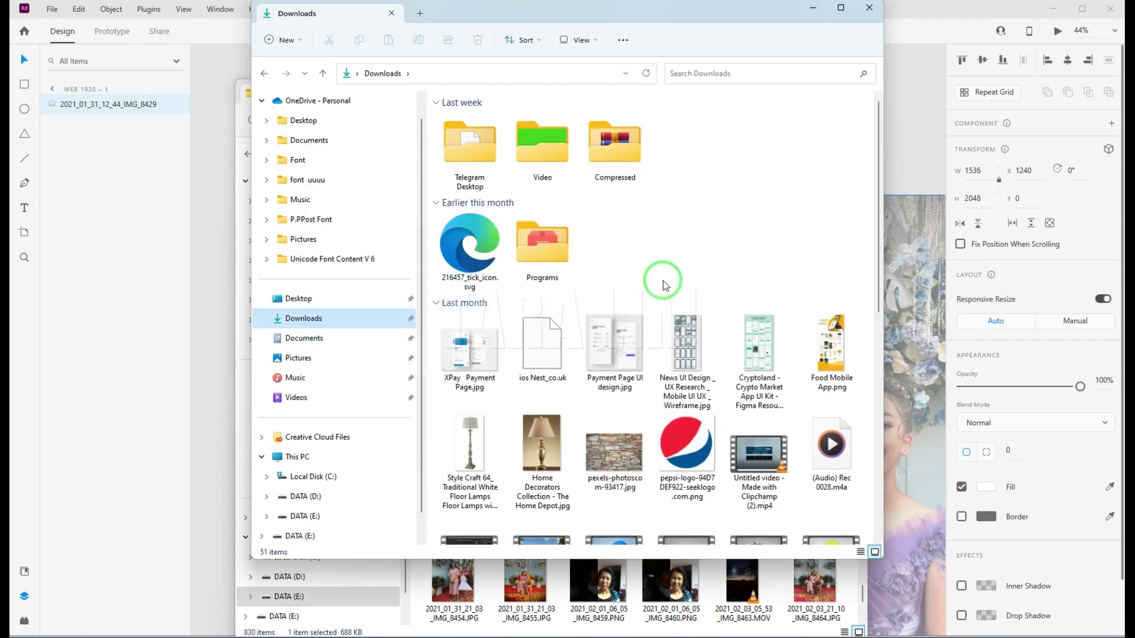
pyautogui.moveTo(673, 18); pyautogui.dragTo(445, 70)
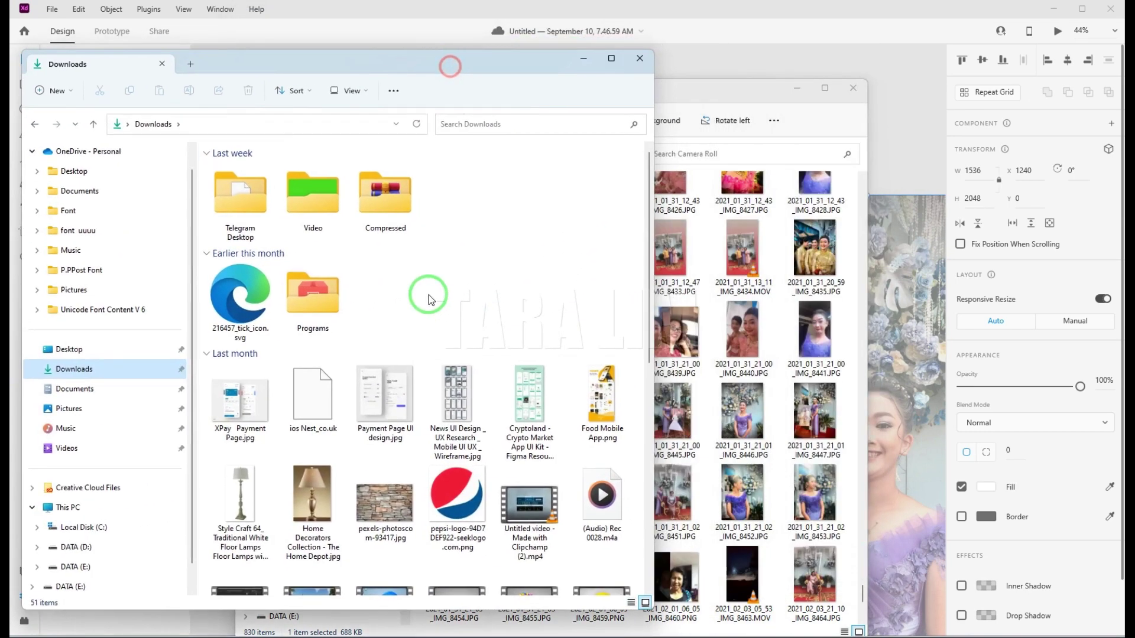
pyautogui.scroll(-10, 445, 331)
pyautogui.scroll(2, 454, 322)
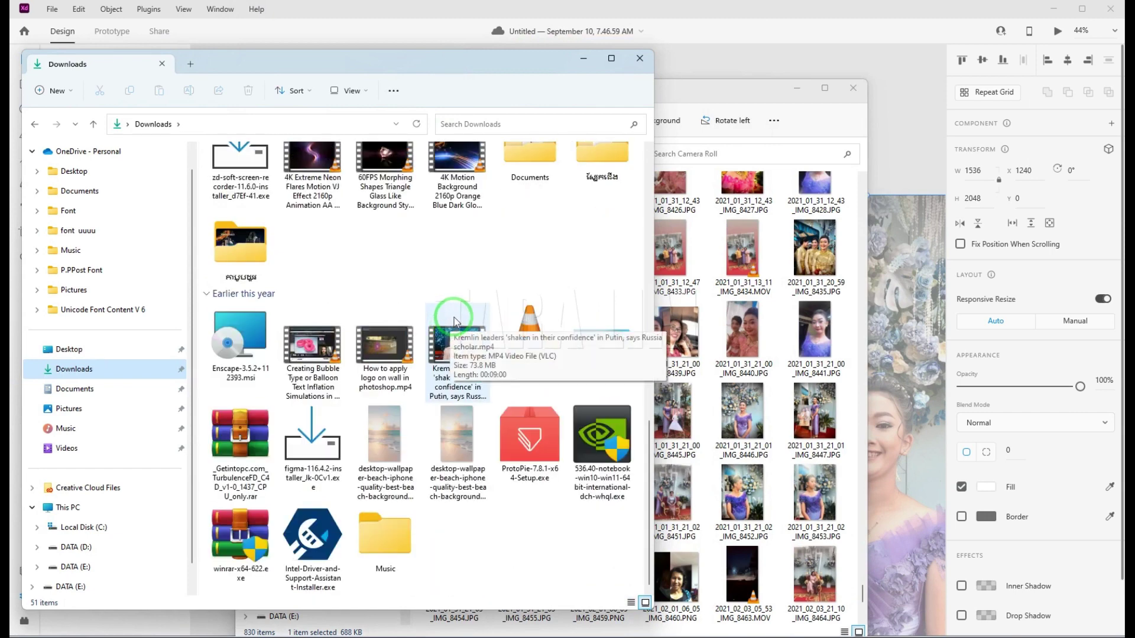
pyautogui.scroll(5, 454, 323)
pyautogui.scroll(3, 454, 322)
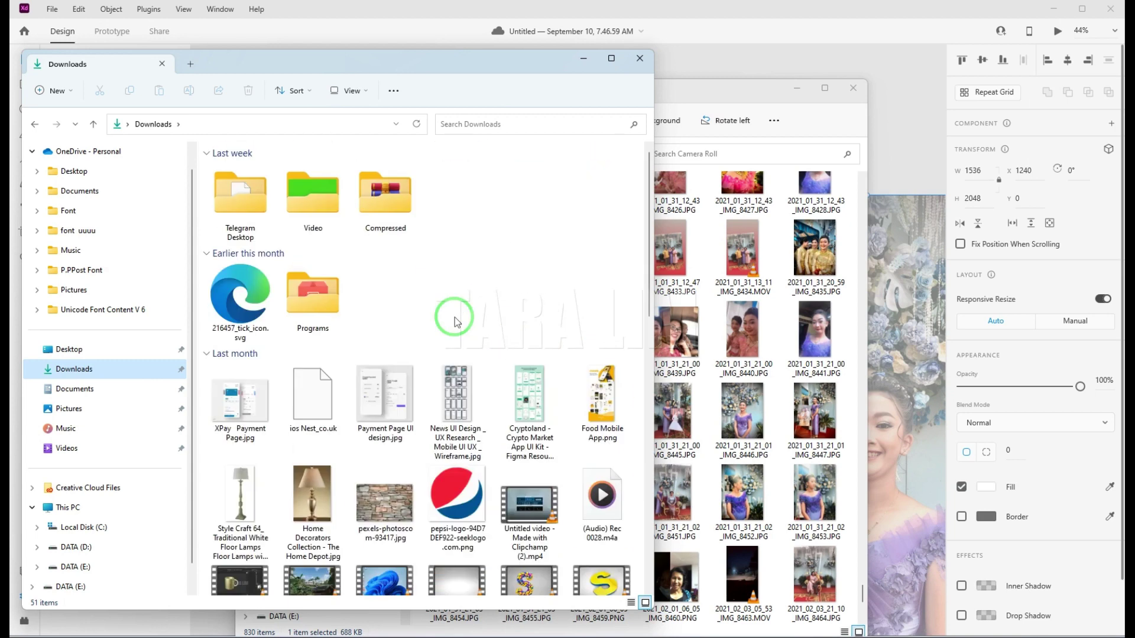
pyautogui.click(74, 392)
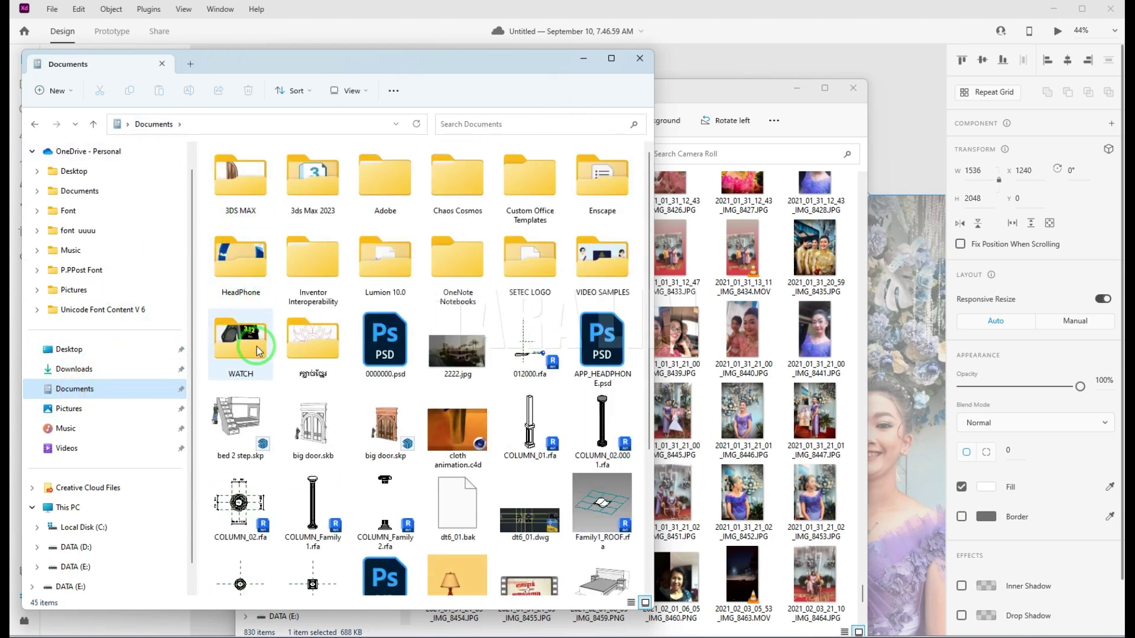
pyautogui.doubleClick(251, 354)
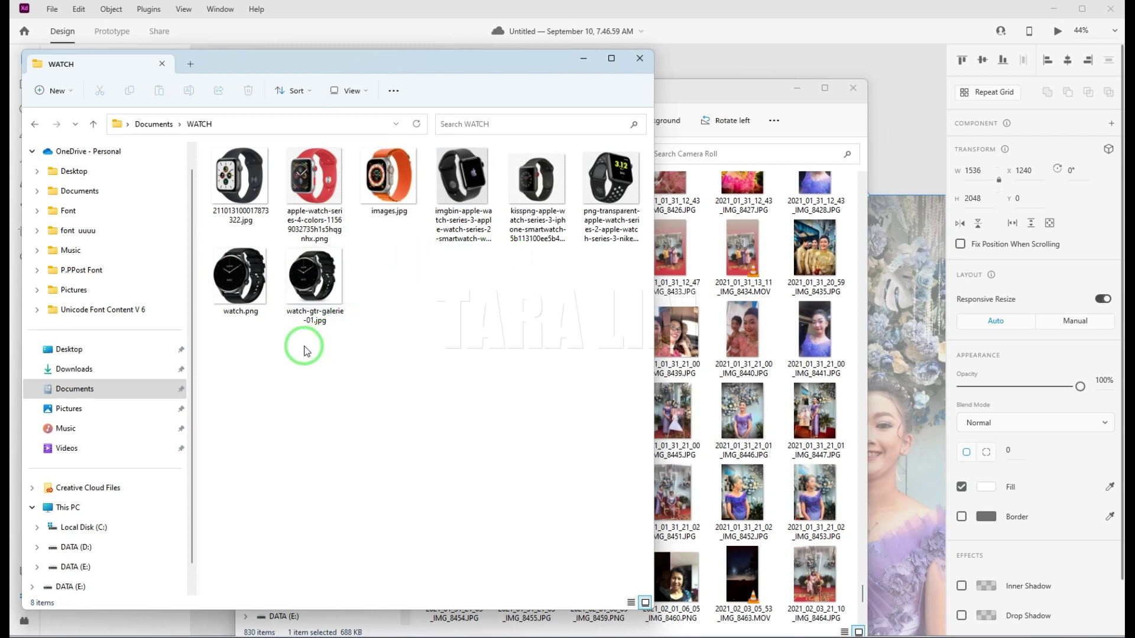
pyautogui.click(245, 284)
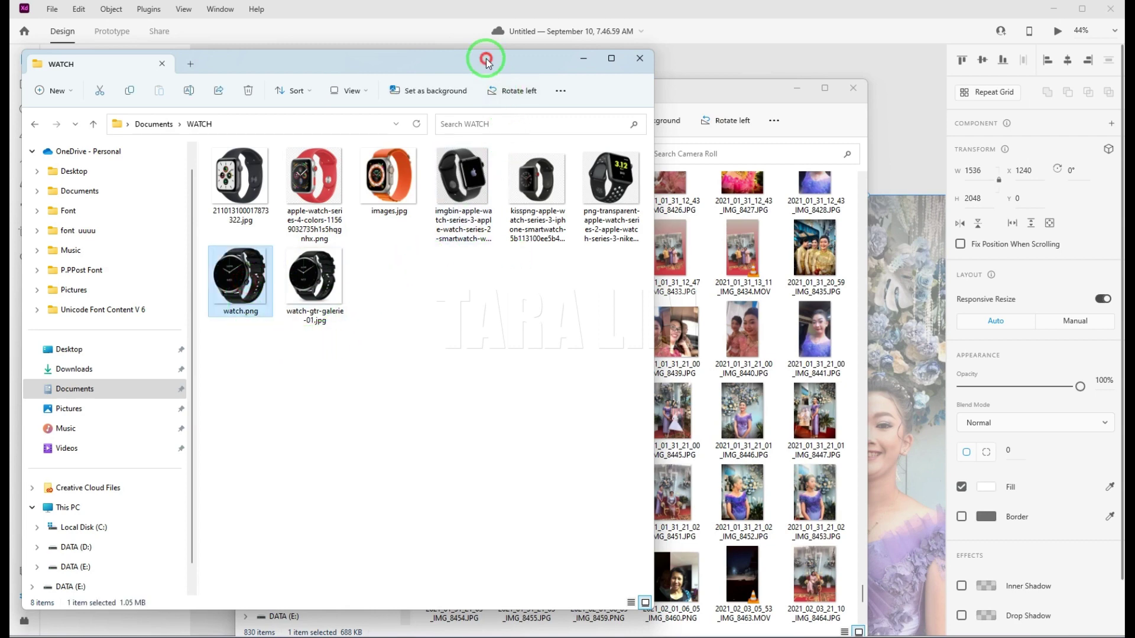
# Arrange the Explorer windows over the canvas and preview watch.png.
pyautogui.moveTo(486, 61); pyautogui.dragTo(208, 141)
pyautogui.click(796, 90)
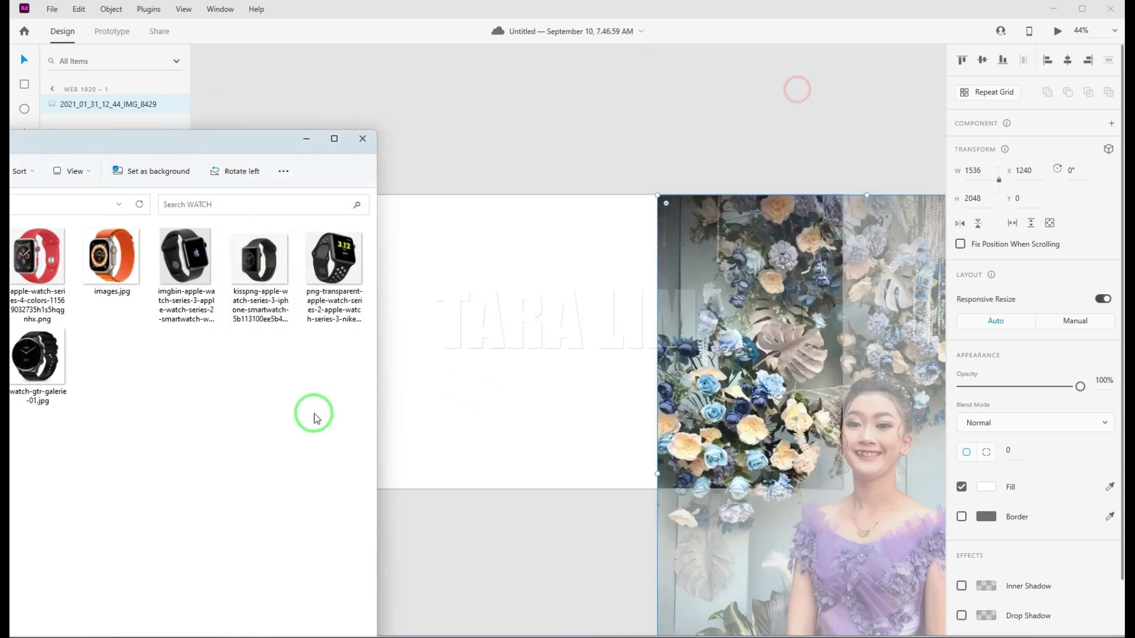
pyautogui.moveTo(135, 149)
pyautogui.mouseDown()
pyautogui.moveTo(326, 110)
pyautogui.moveTo(322, 95)
pyautogui.mouseUp()
pyautogui.doubleClick(141, 304)
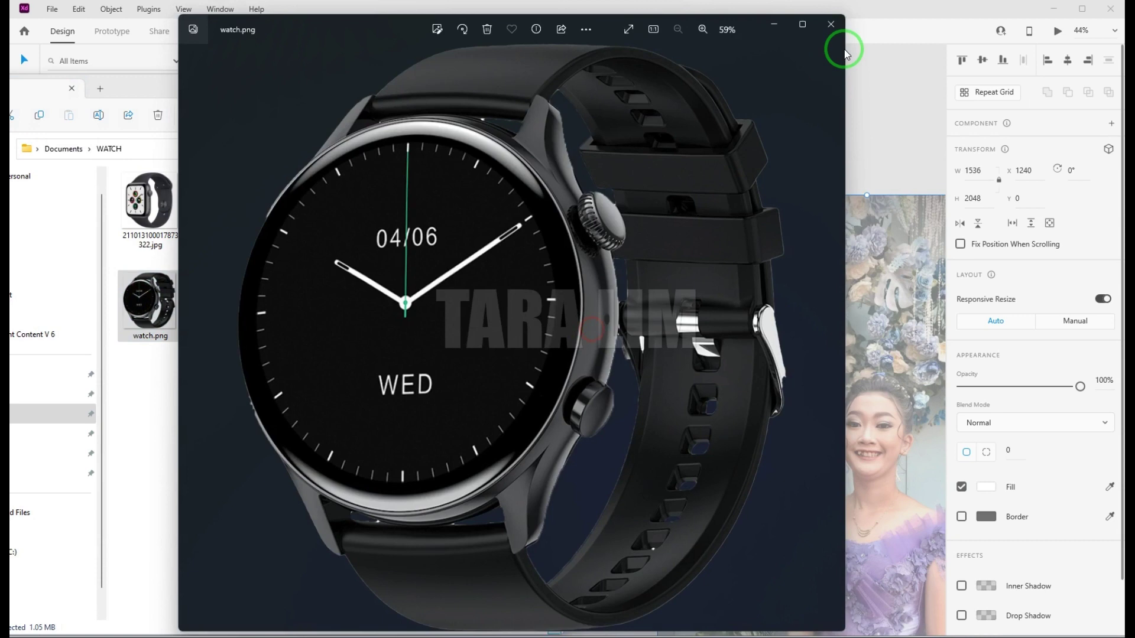
pyautogui.click(831, 24)
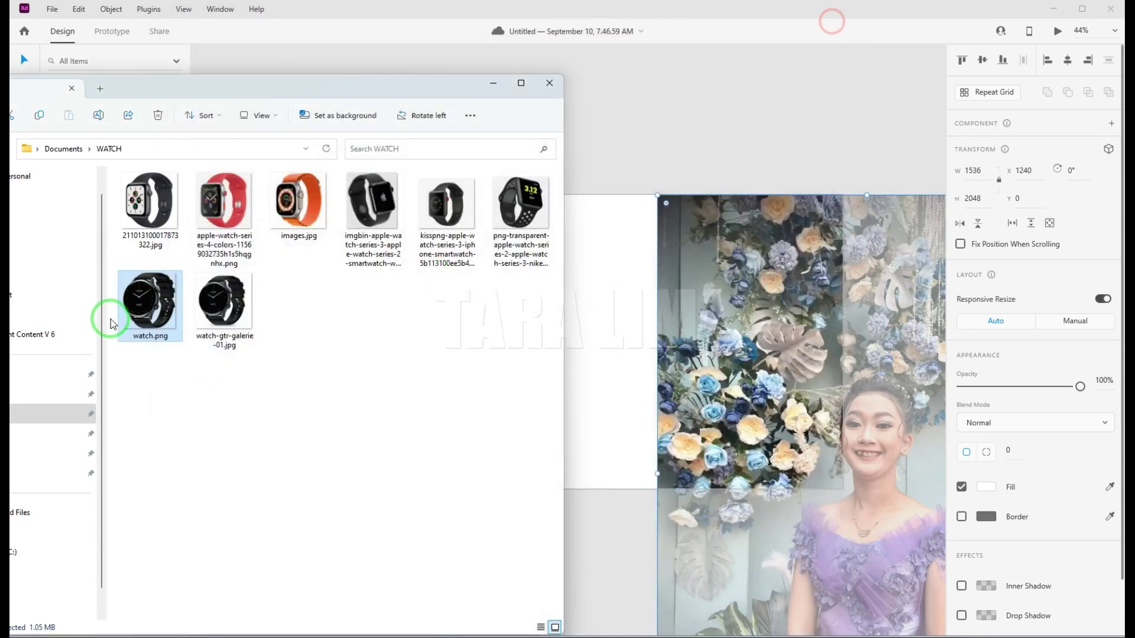
# Drop watch.png onto the artboard, size it to 836×895 on the left half, then delete it.
pyautogui.moveTo(145, 301); pyautogui.dragTo(608, 319)
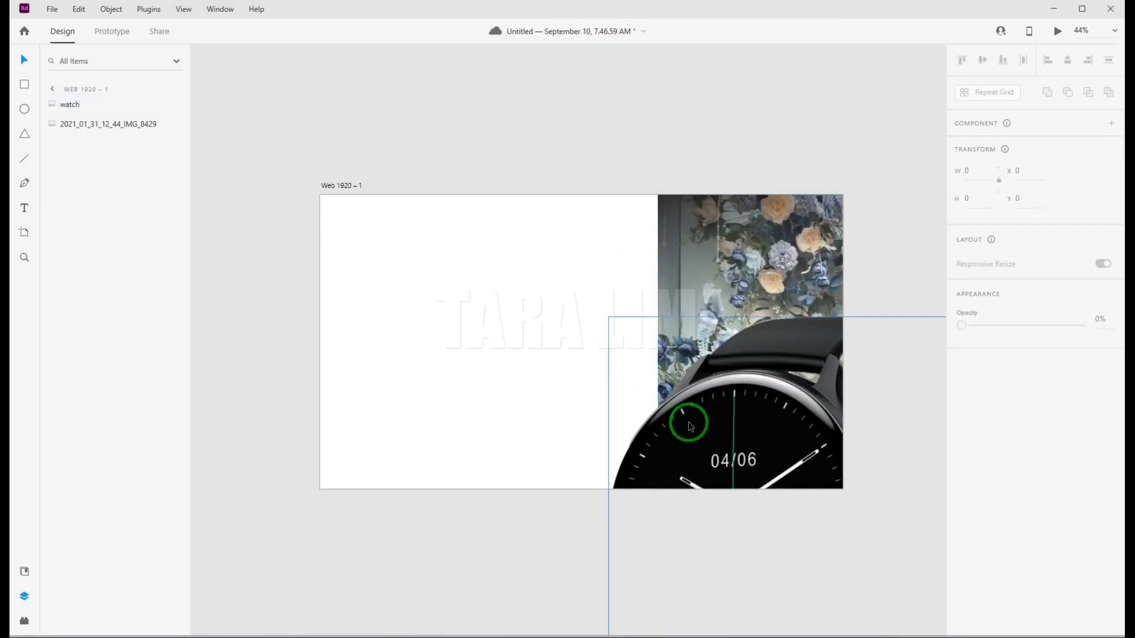
pyautogui.moveTo(688, 422)
pyautogui.mouseDown()
pyautogui.moveTo(471, 399)
pyautogui.moveTo(355, 258)
pyautogui.mouseUp()
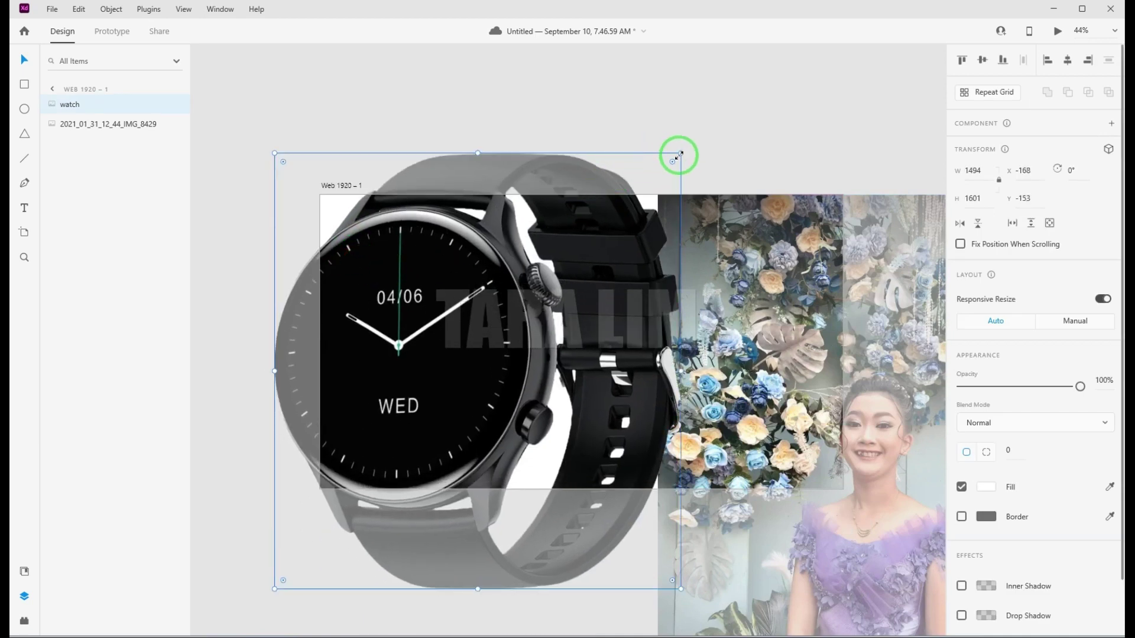
pyautogui.moveTo(679, 153); pyautogui.dragTo(603, 246)
pyautogui.moveTo(464, 392); pyautogui.dragTo(466, 377)
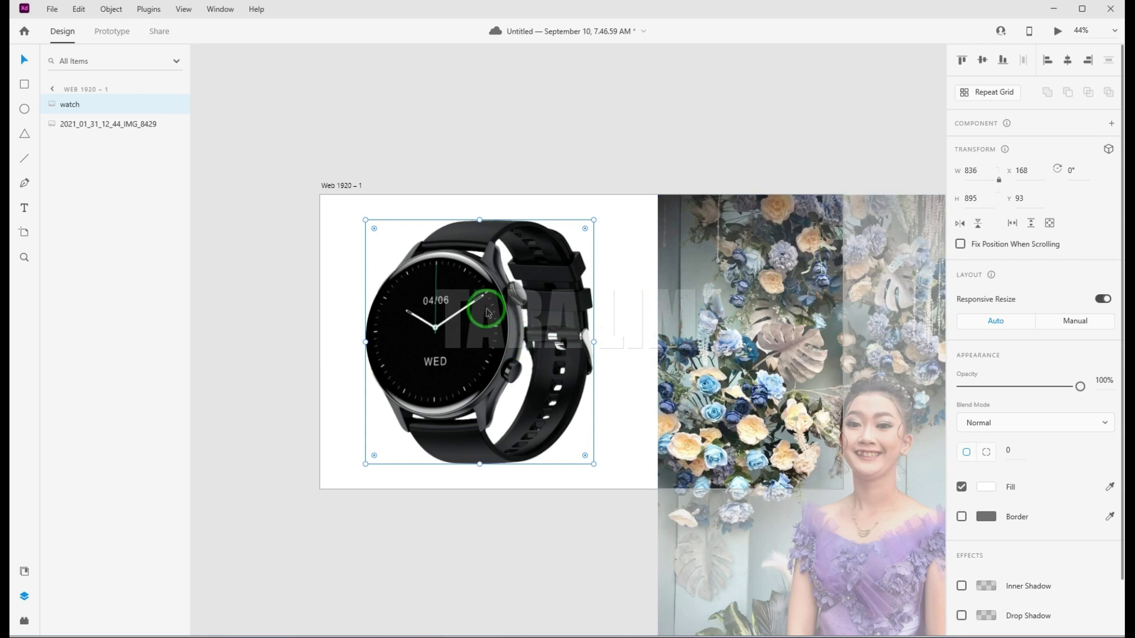
pyautogui.press('Delete')
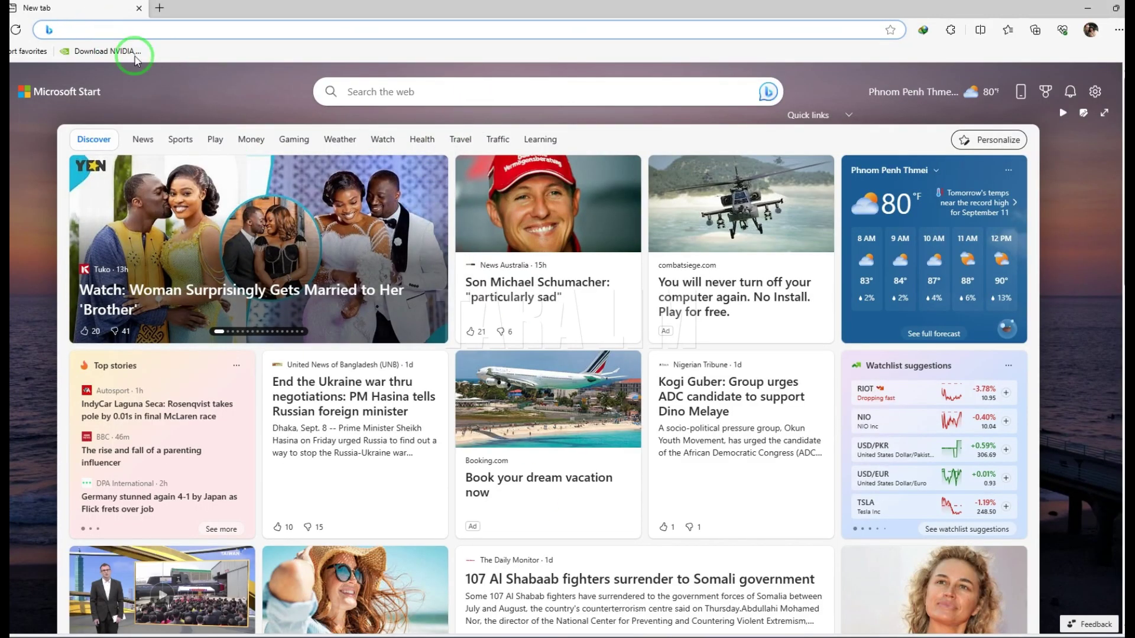
# Search Bing for 'finder icon' from the new Edge tab.
pyautogui.write('f')
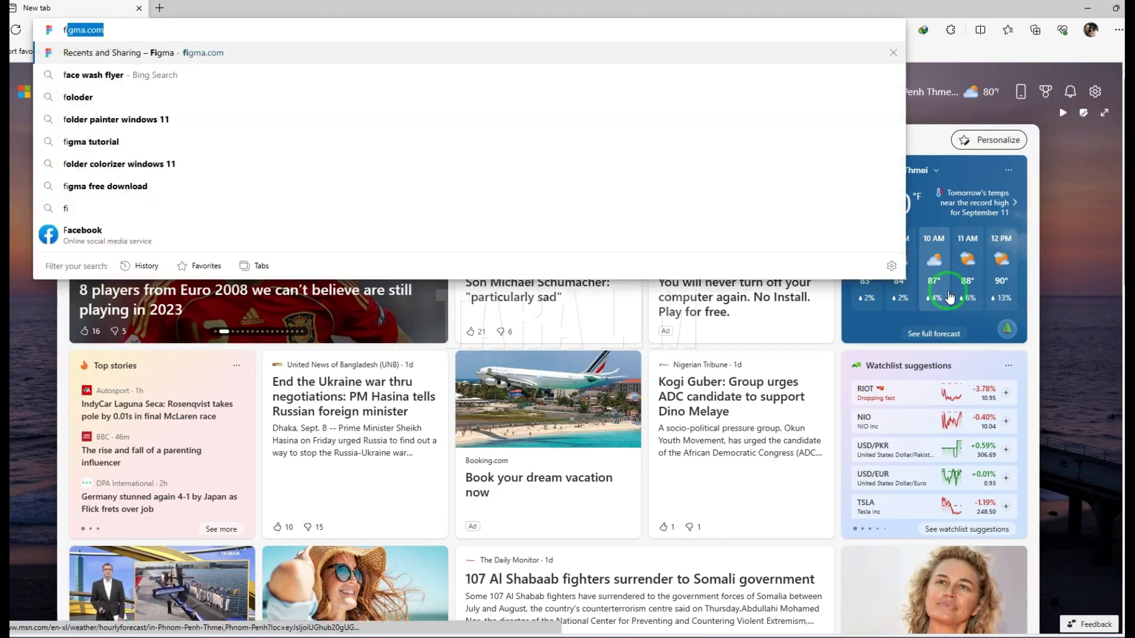
pyautogui.write('inder')
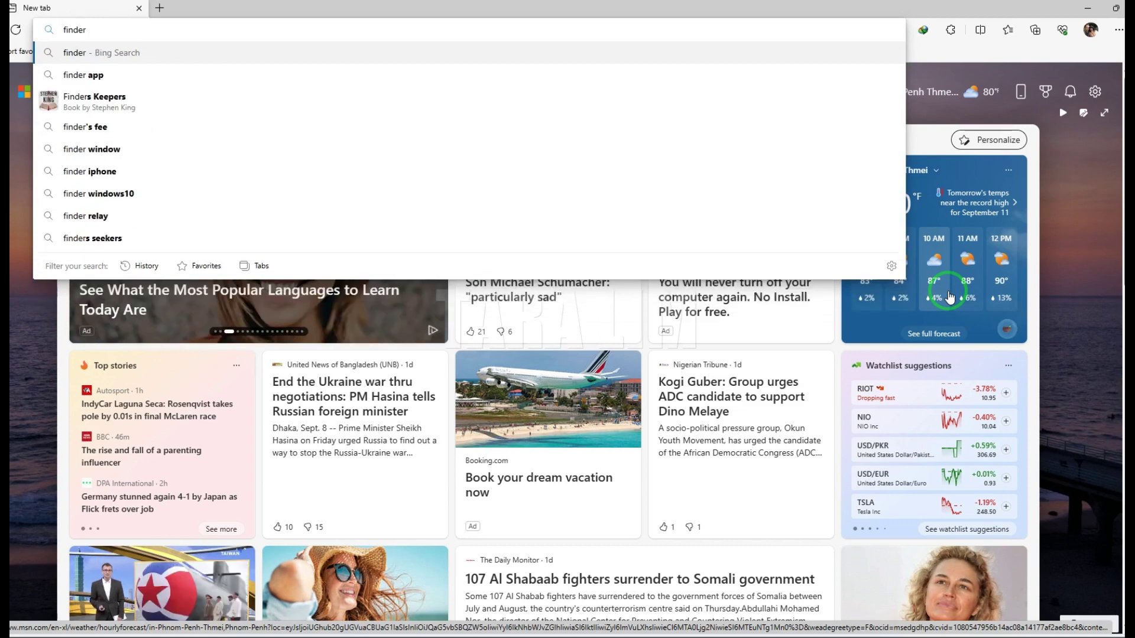
pyautogui.write(' i')
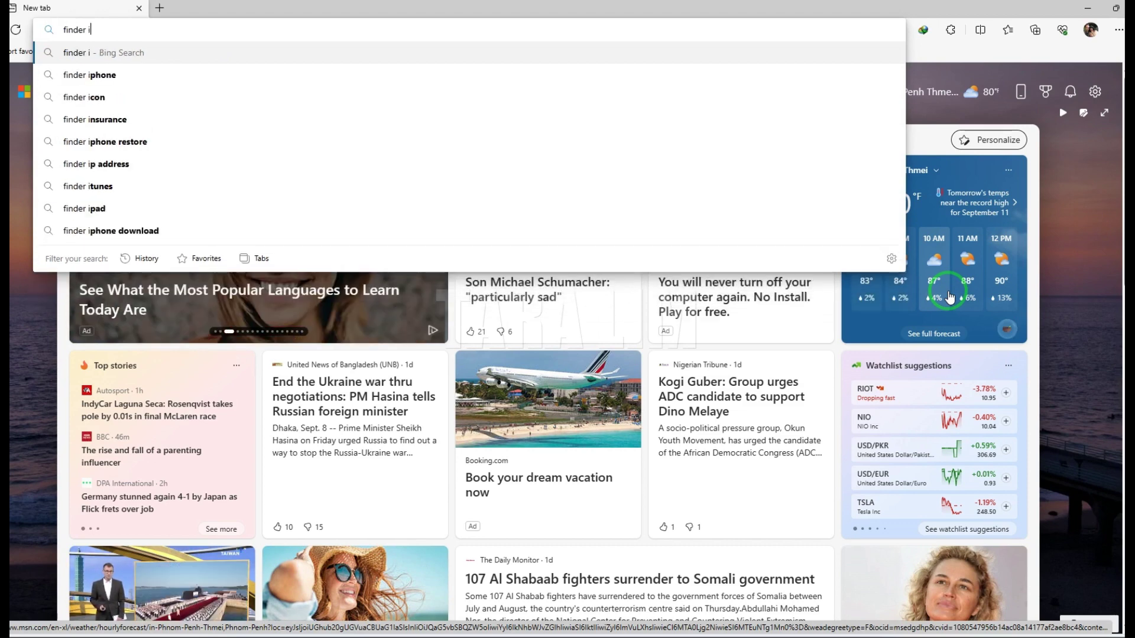
pyautogui.write('con')
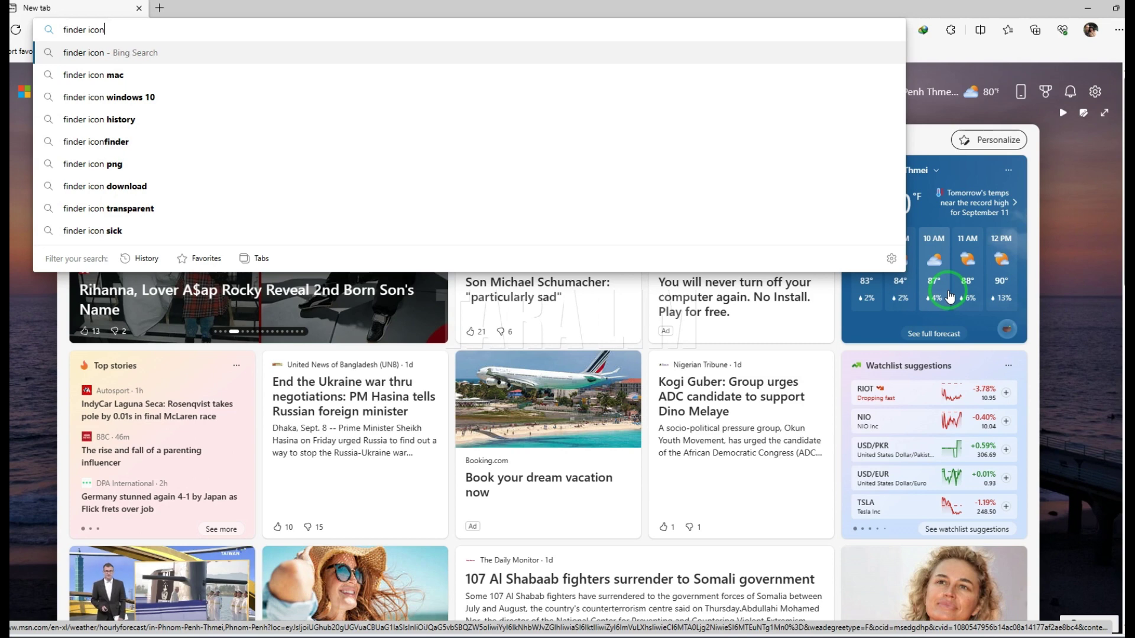
pyautogui.press('Return')
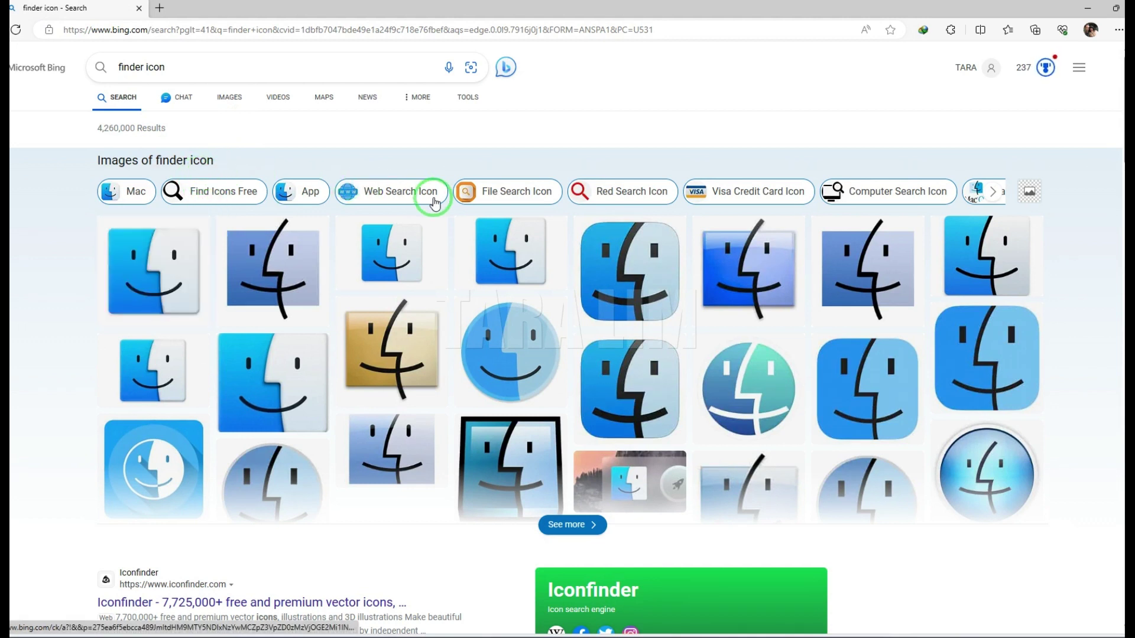
pyautogui.click(219, 192)
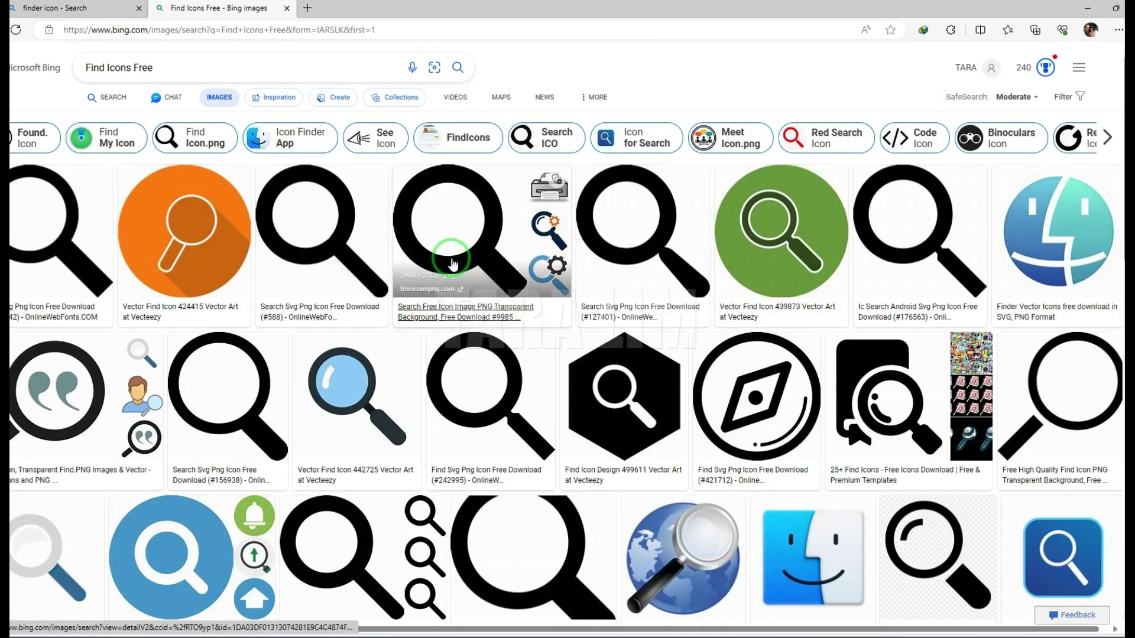
pyautogui.click(337, 252)
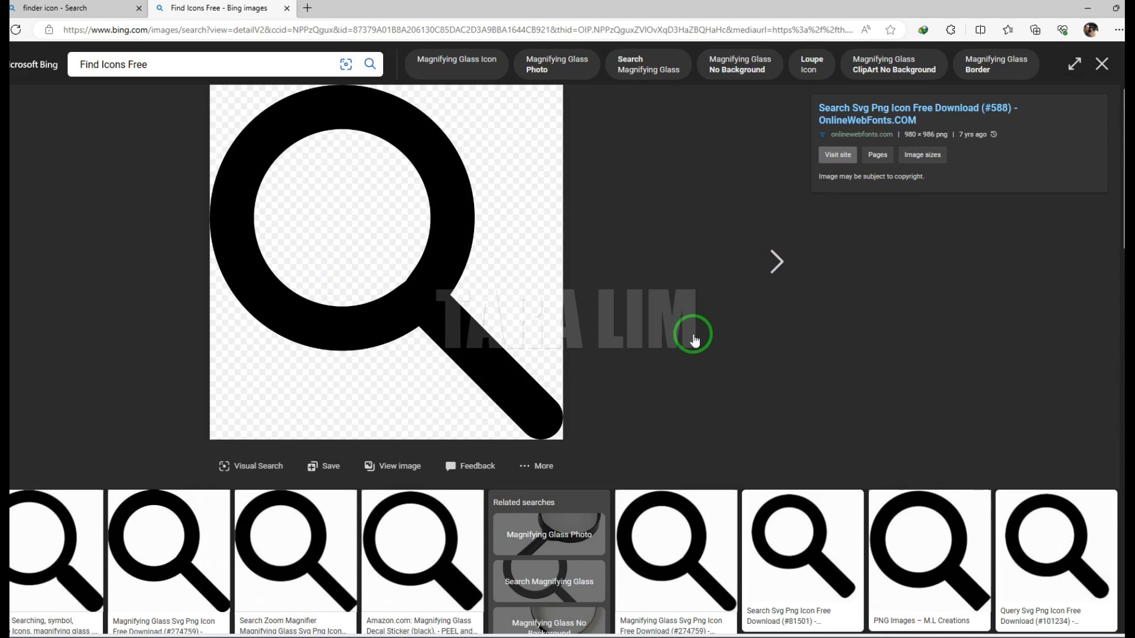
pyautogui.scroll(-5, 691, 354)
pyautogui.scroll(-3, 661, 366)
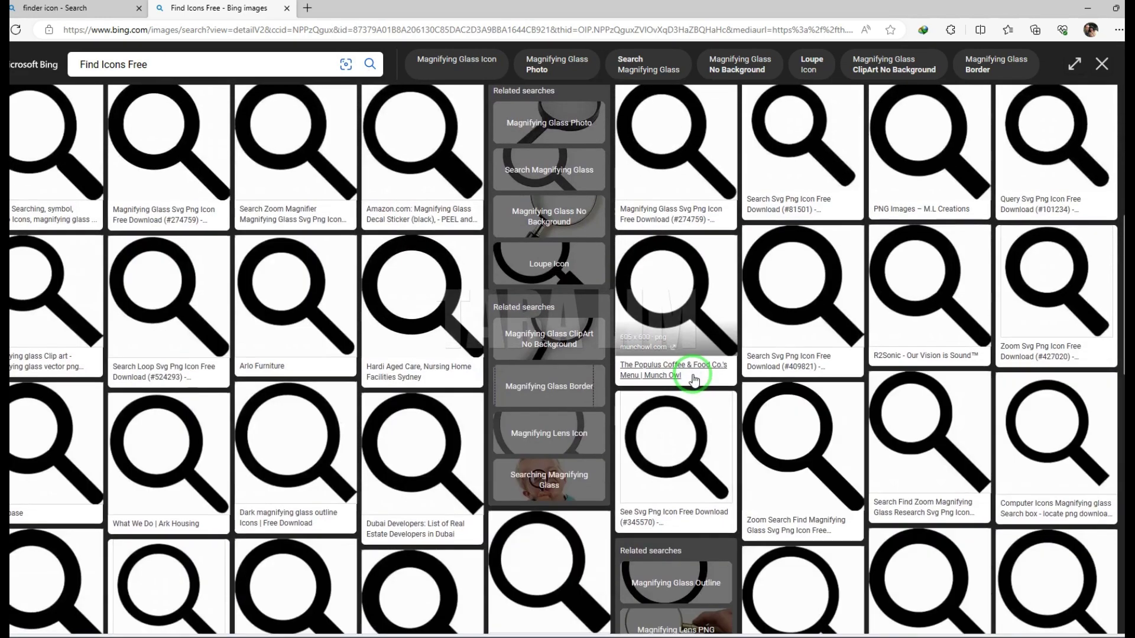
pyautogui.scroll(10, 650, 295)
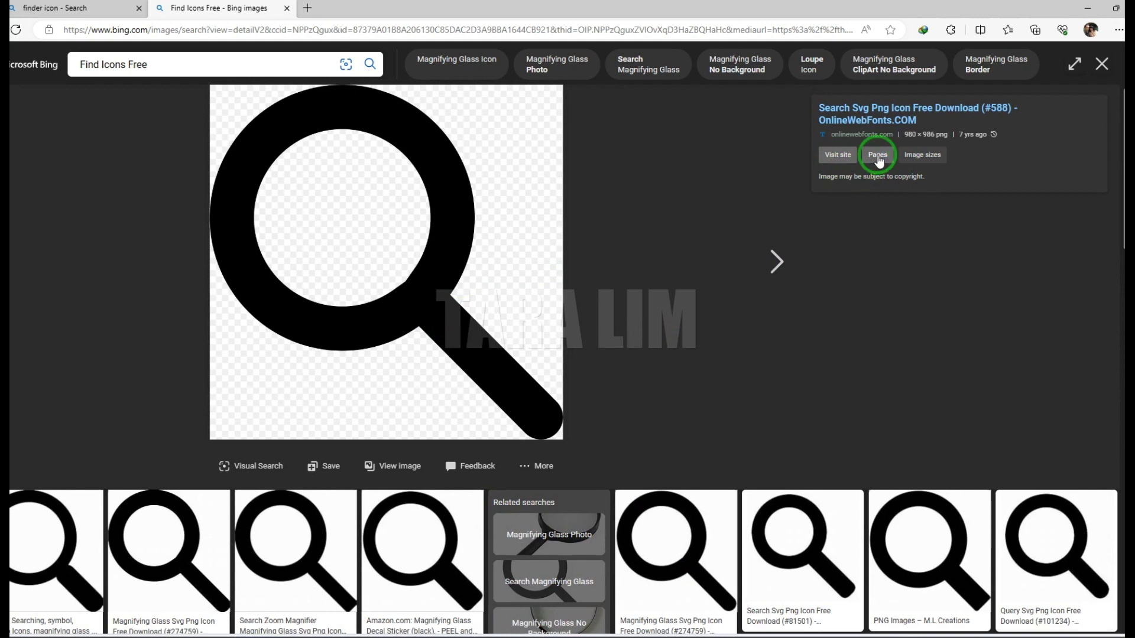
pyautogui.click(876, 155)
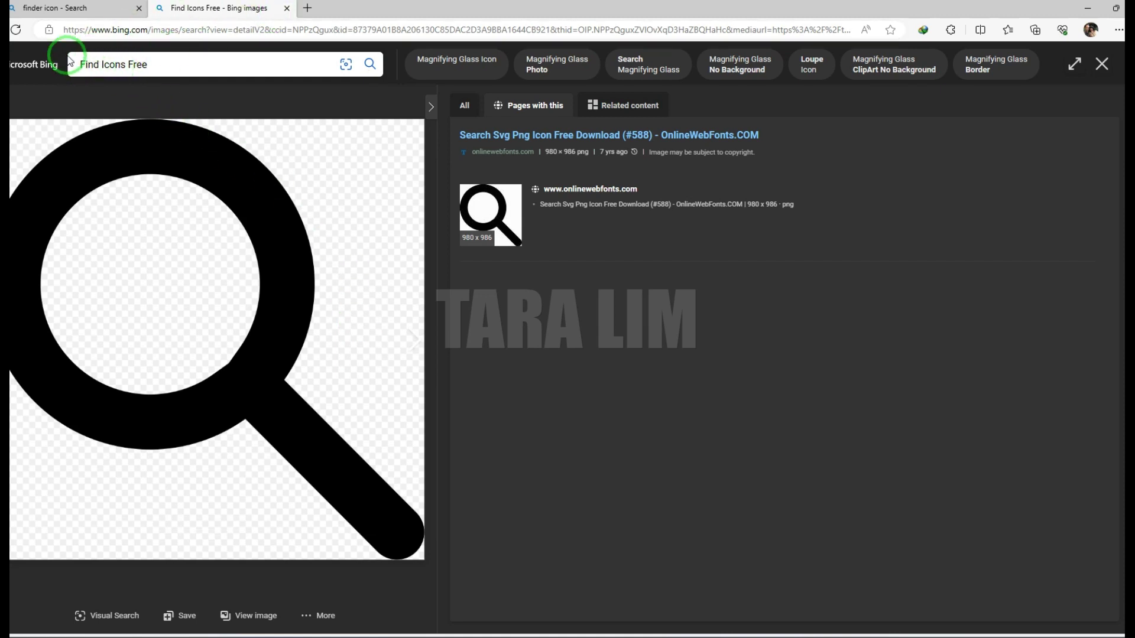
pyautogui.hotkey('alt', 'Left')
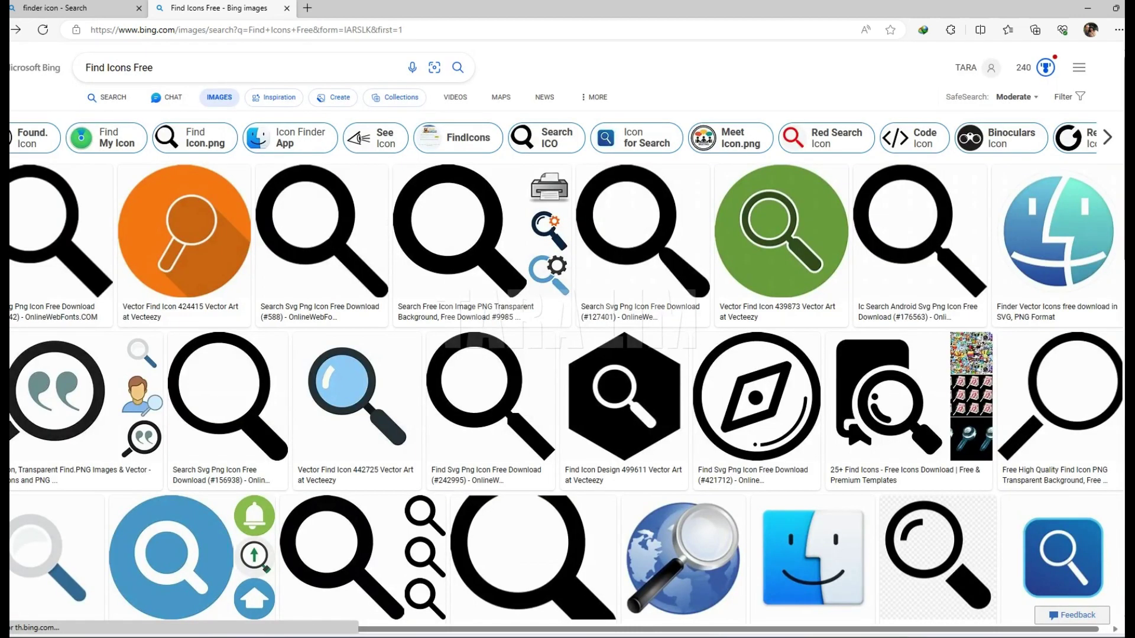
pyautogui.hotkey('ctrl', 'w')
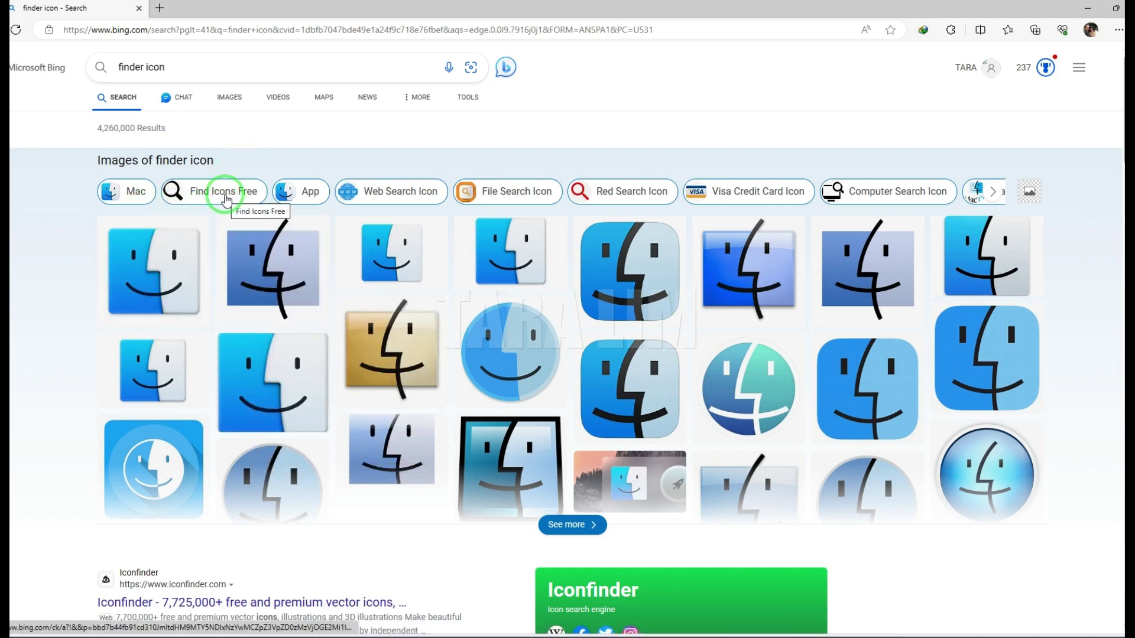
# Browse the Find Icons Free and See Icon image results, enlarging round black eye icons.
pyautogui.click(225, 197)
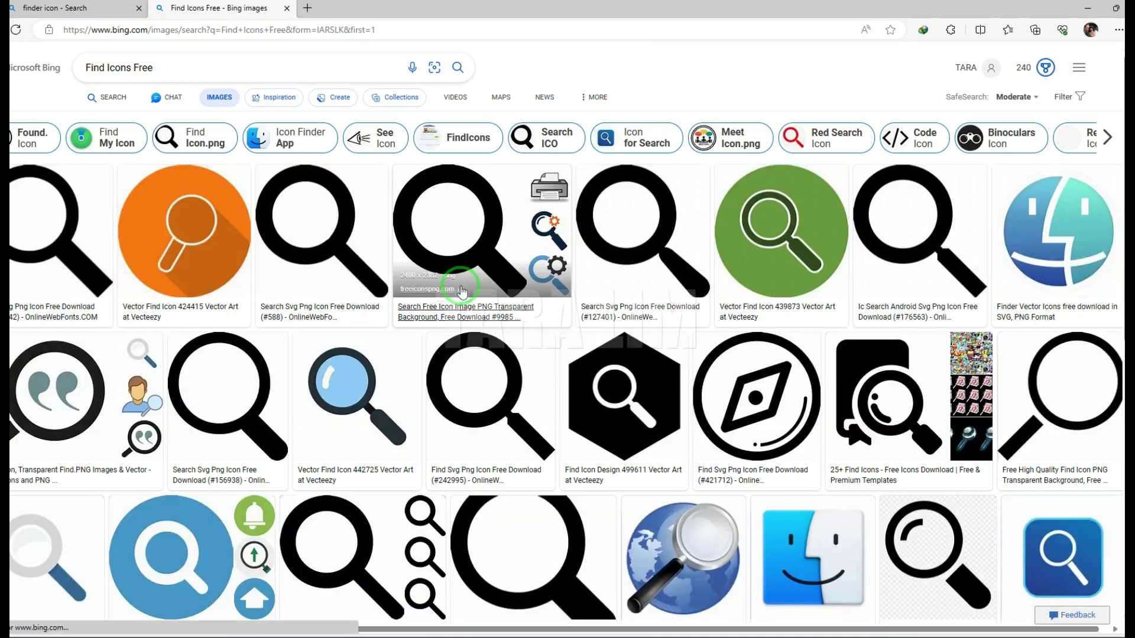
pyautogui.click(375, 140)
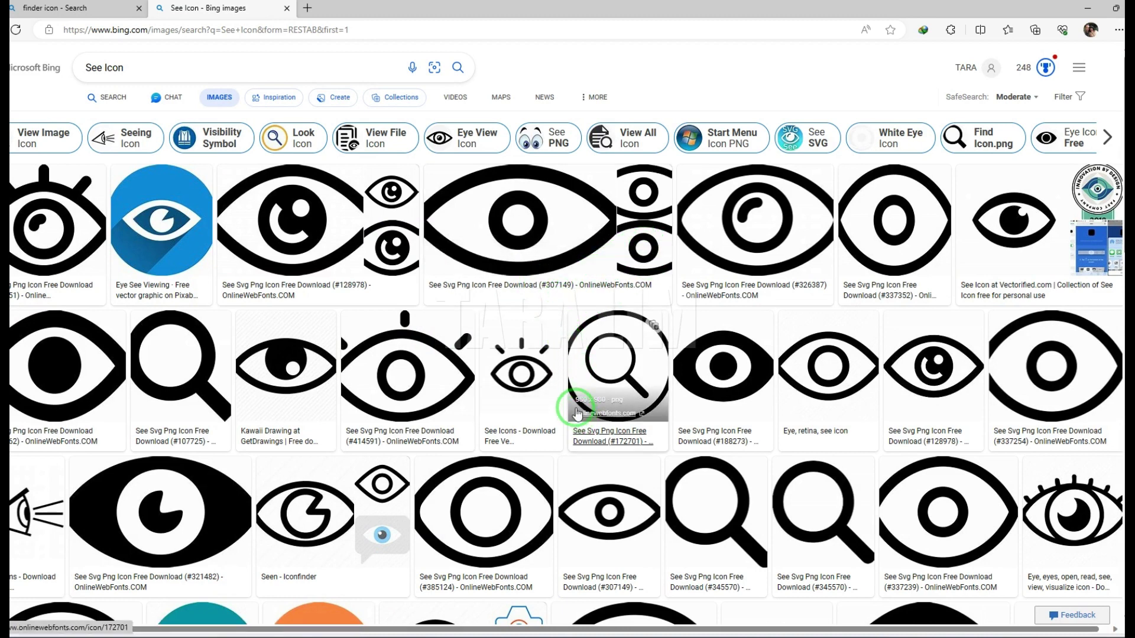
pyautogui.click(931, 342)
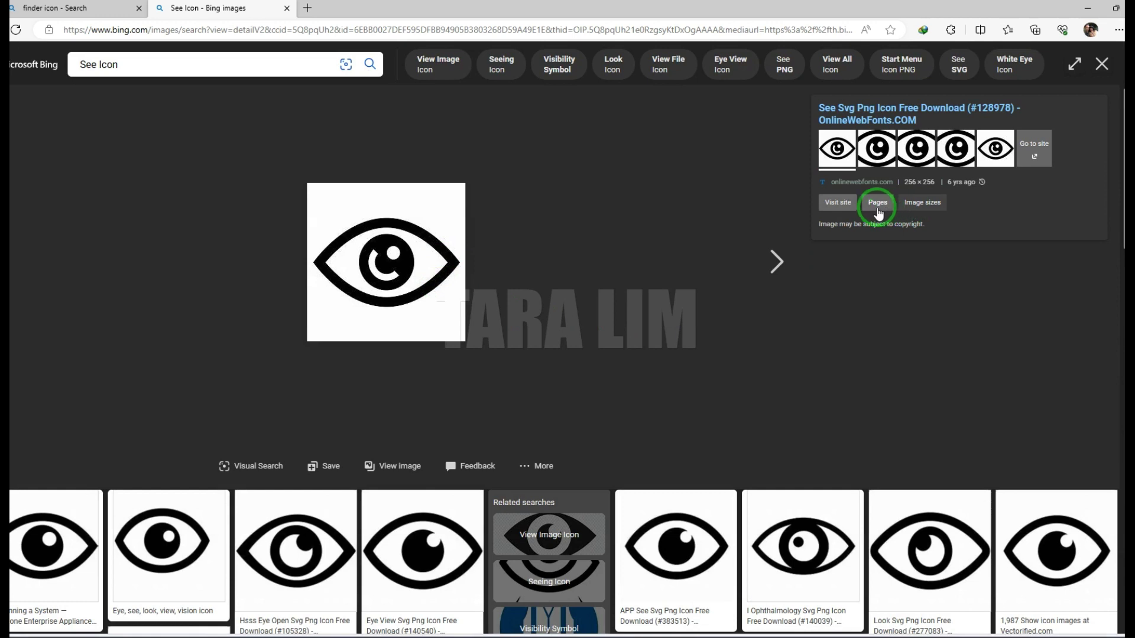
pyautogui.click(772, 267)
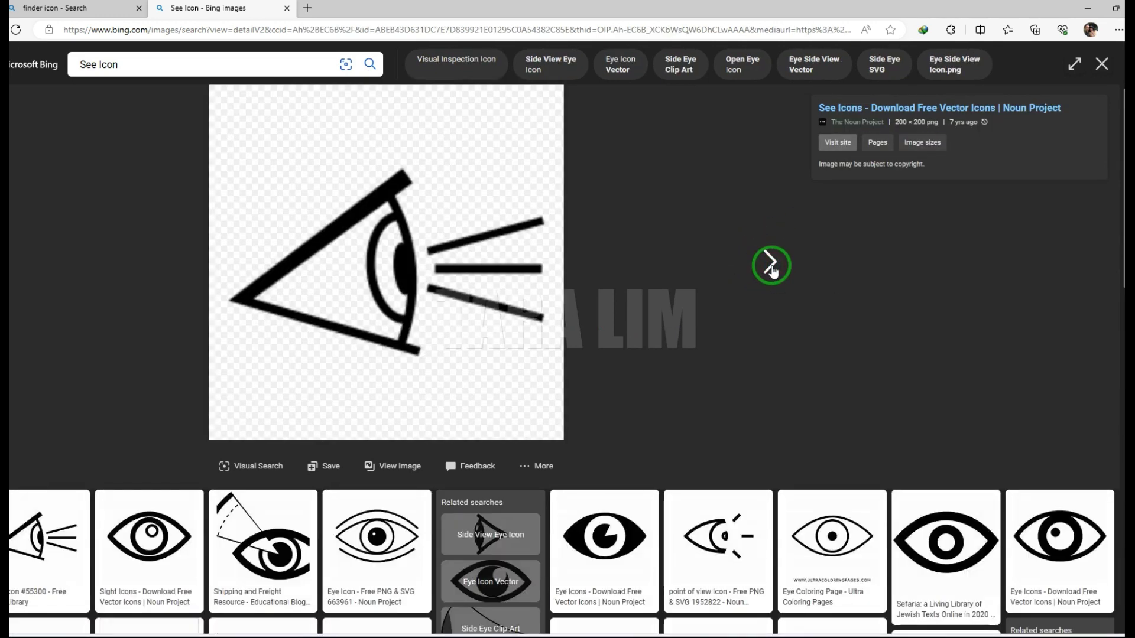
pyautogui.scroll(-3, 709, 325)
pyautogui.scroll(-5, 686, 345)
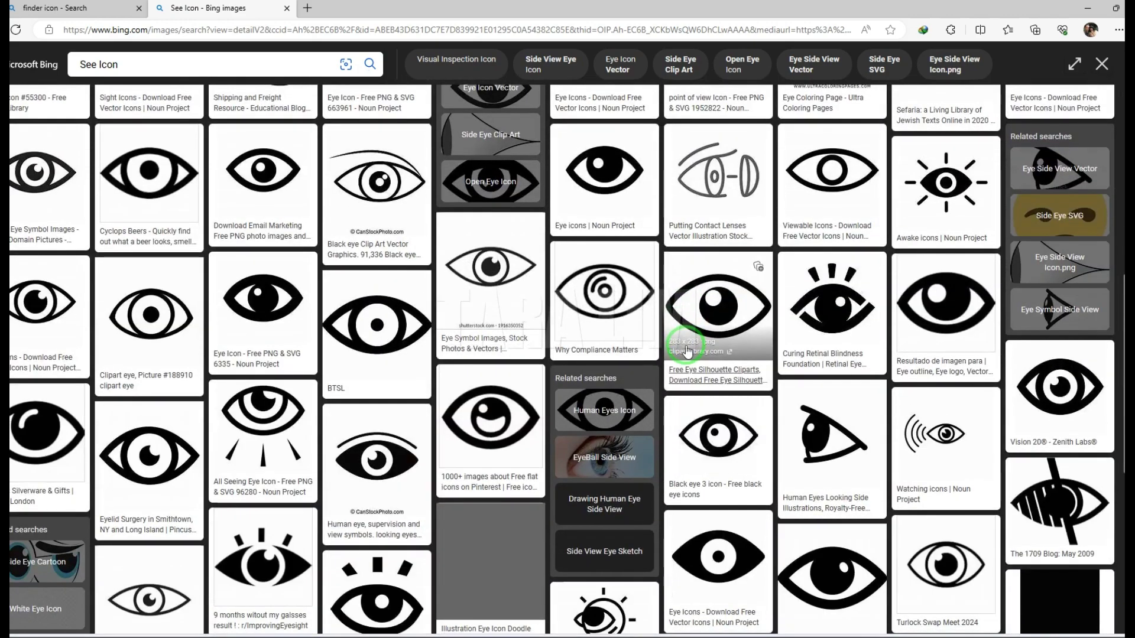
pyautogui.scroll(7, 686, 350)
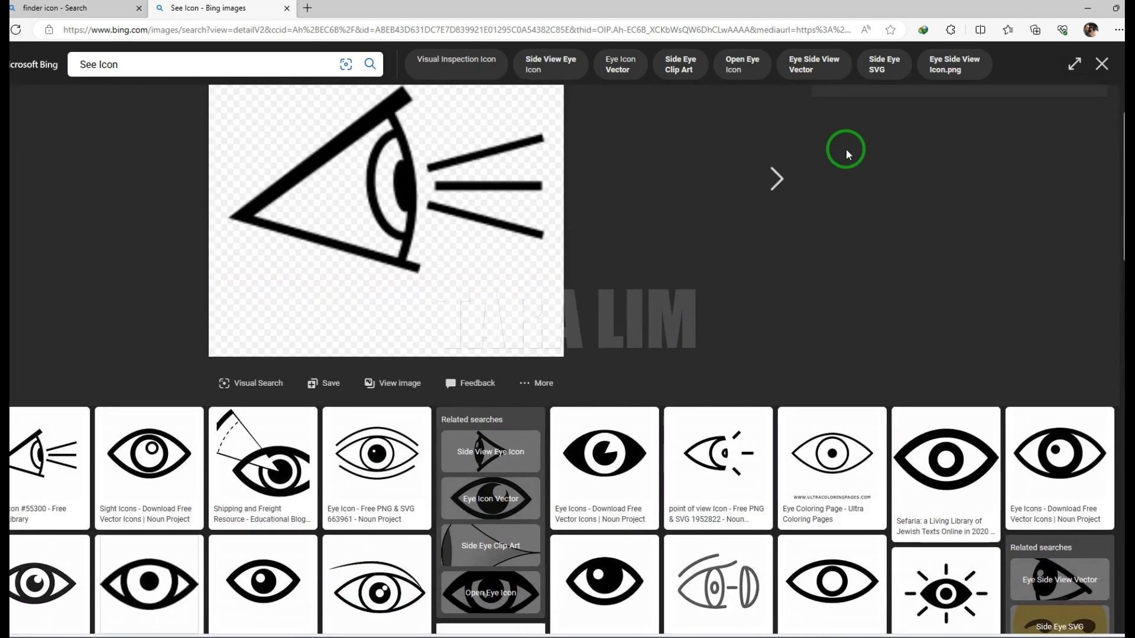
# Open Side Eye SVG results, enlarge the Etsy black eye, and cancel saving it.
pyautogui.click(879, 80)
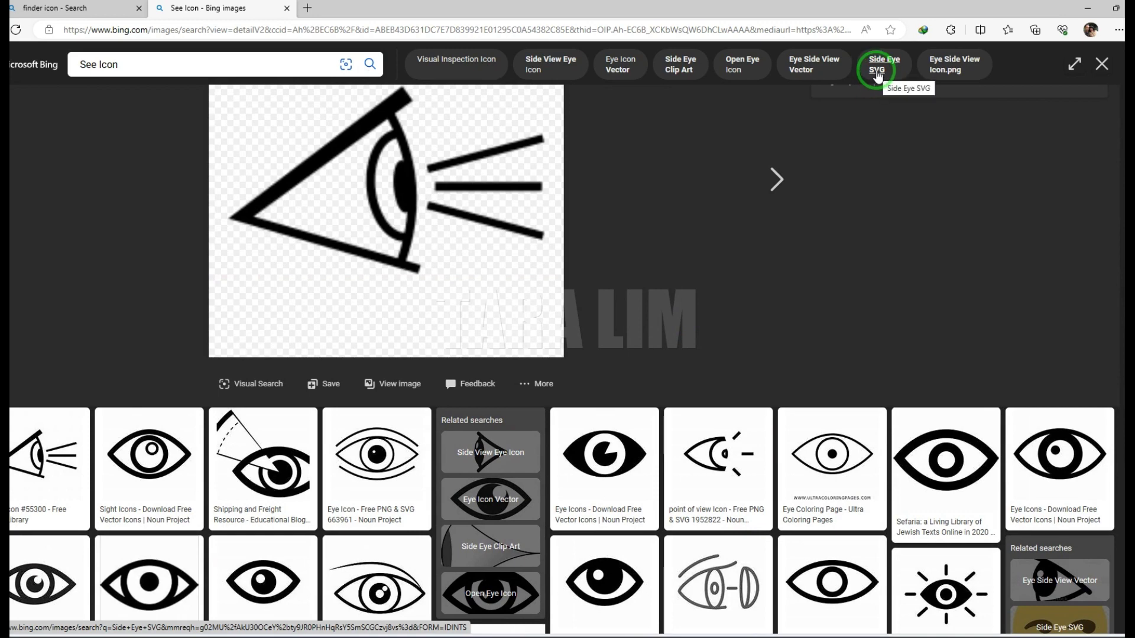
pyautogui.click(878, 75)
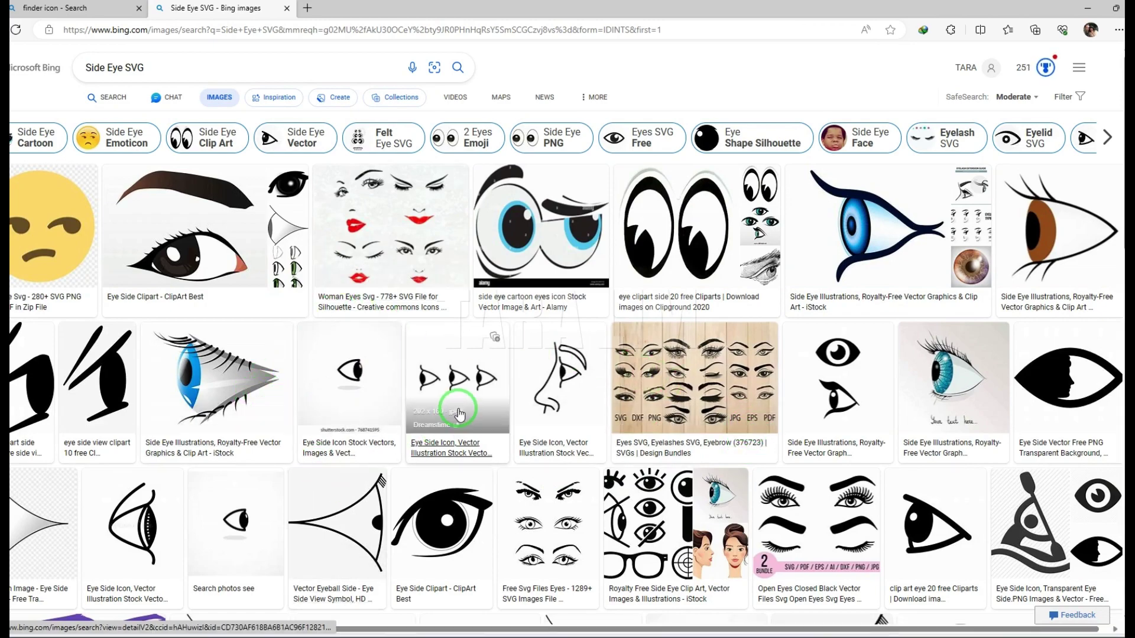
pyautogui.scroll(-5, 455, 407)
pyautogui.scroll(-1, 455, 407)
pyautogui.scroll(-2, 460, 407)
pyautogui.scroll(-4, 460, 408)
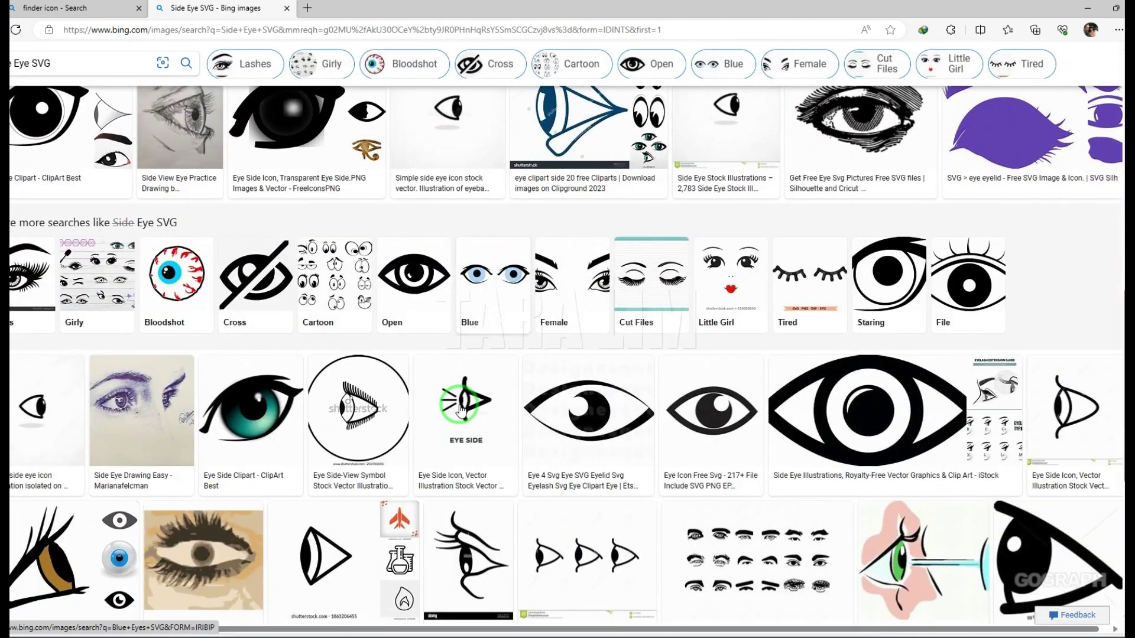
pyautogui.click(632, 423)
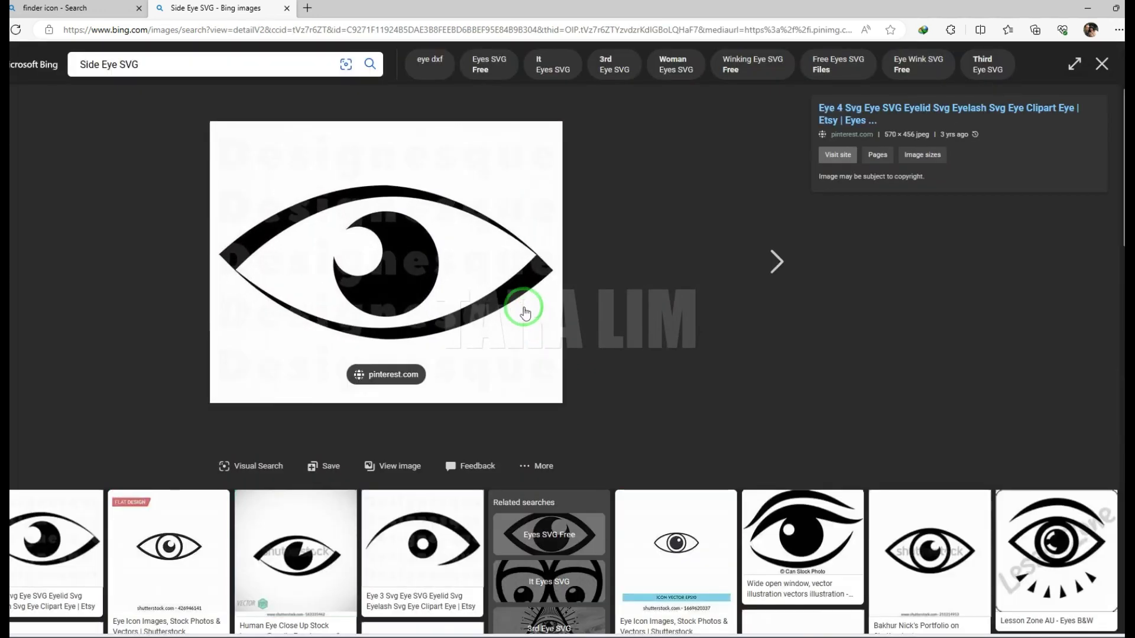
pyautogui.rightClick(524, 312)
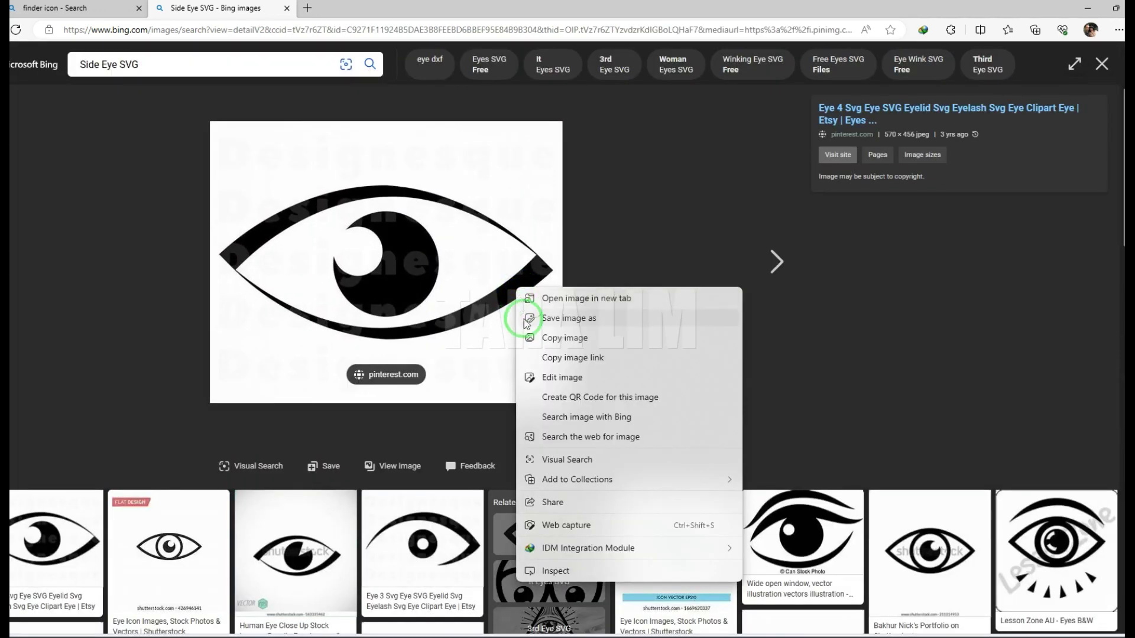
pyautogui.click(564, 322)
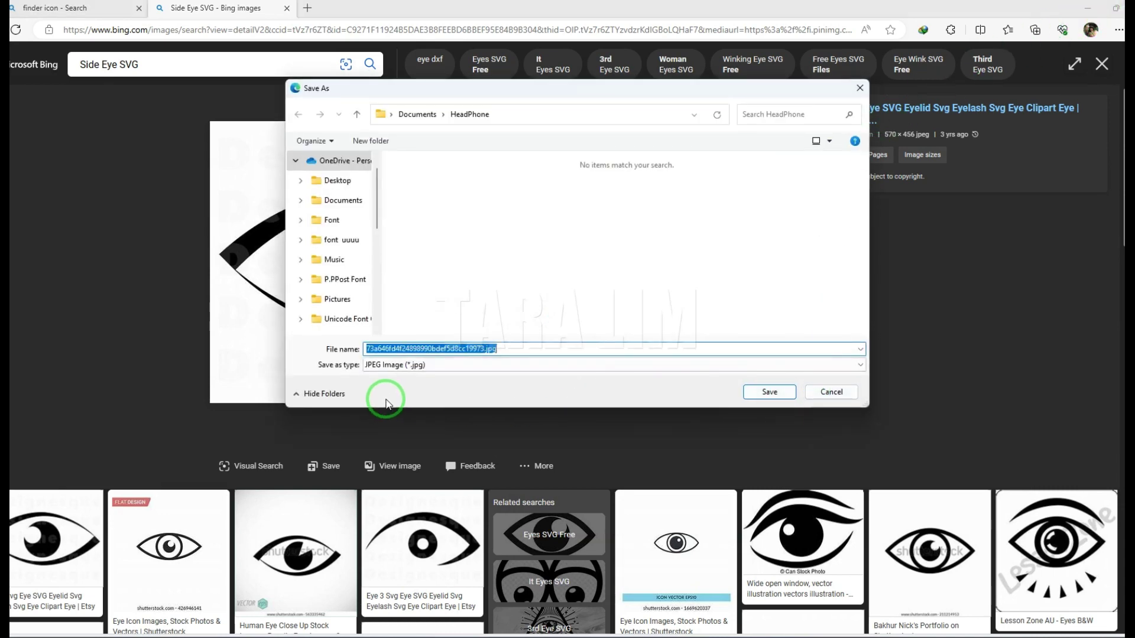
pyautogui.click(828, 390)
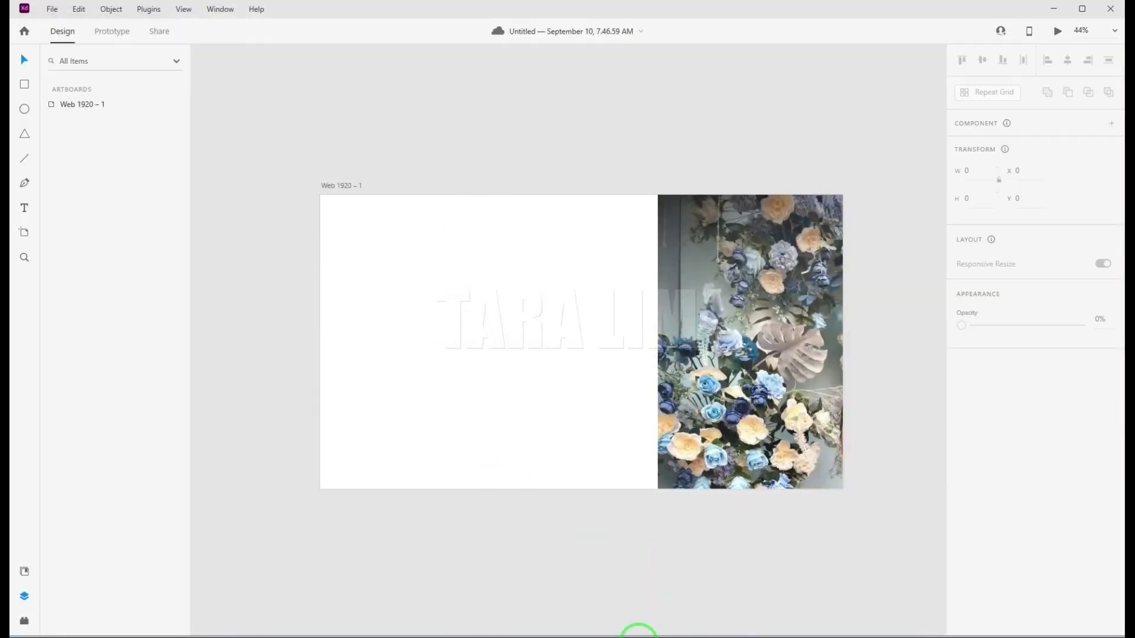
pyautogui.moveTo(634, 633)
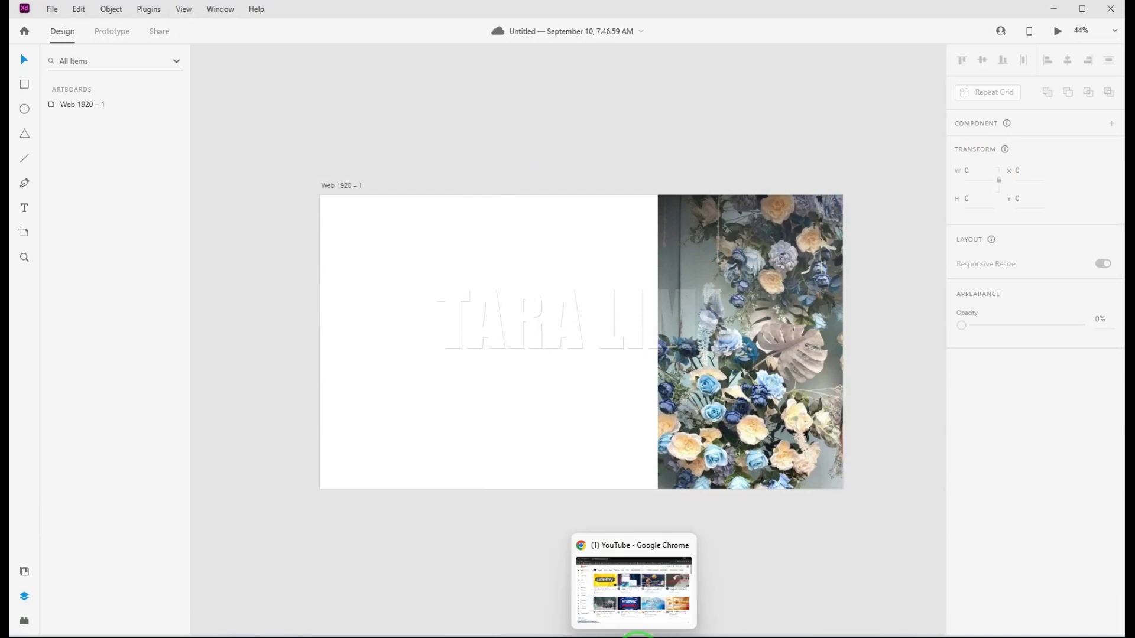
# Search Google for 'finder' in a new Chrome tab and go to the Iconfinder website.
pyautogui.click(637, 636)
pyautogui.click(328, 14)
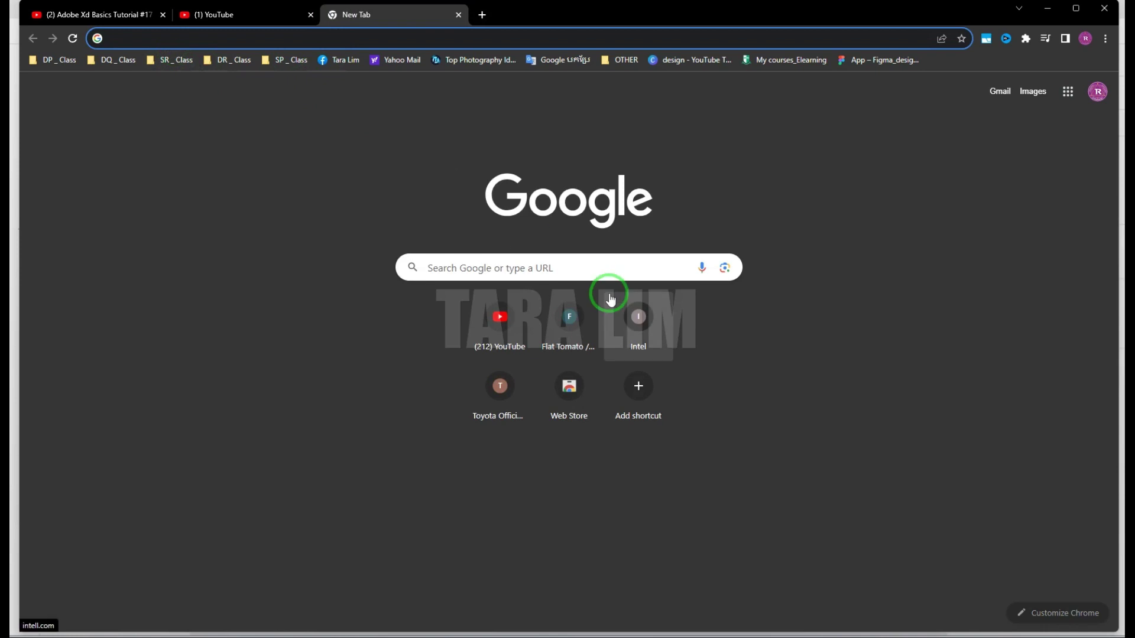
pyautogui.write('f')
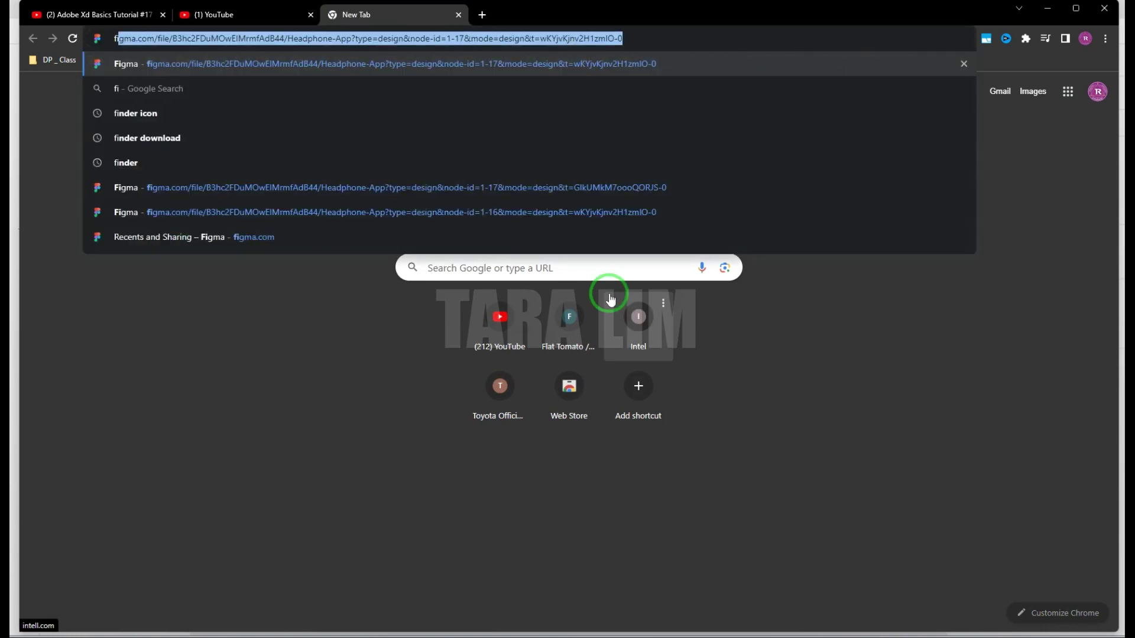
pyautogui.write('inder')
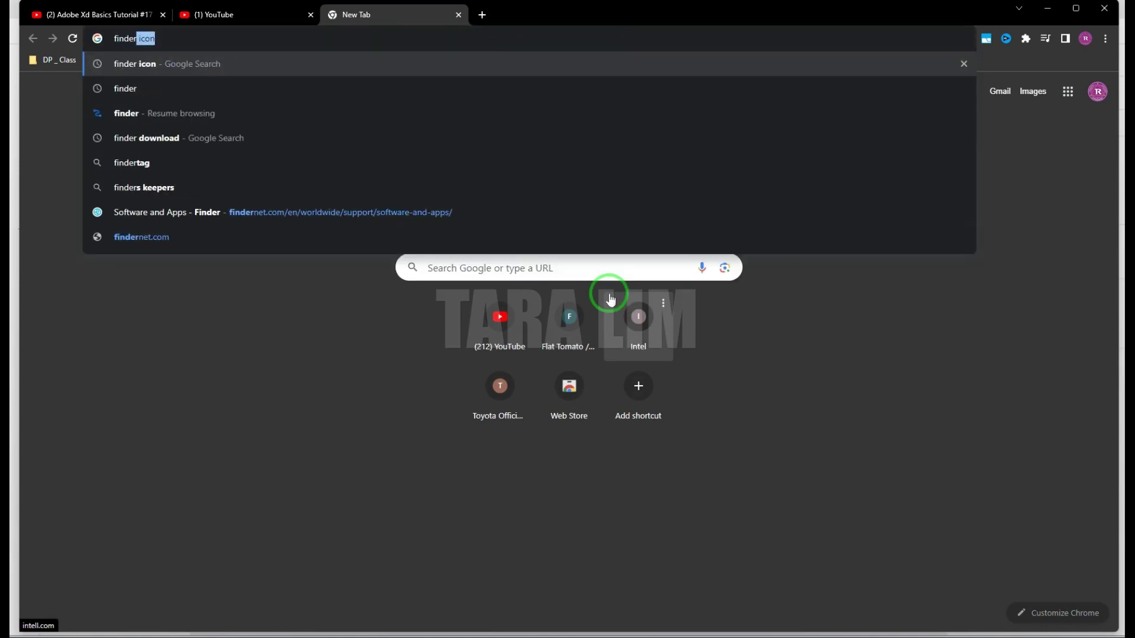
pyautogui.click(135, 67)
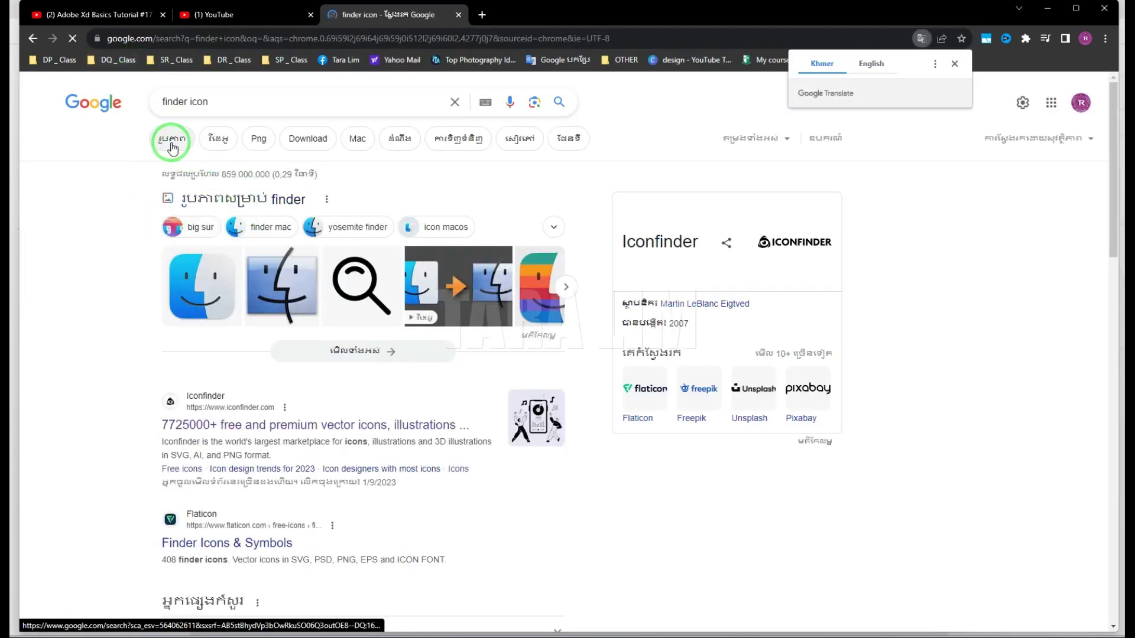
pyautogui.click(250, 430)
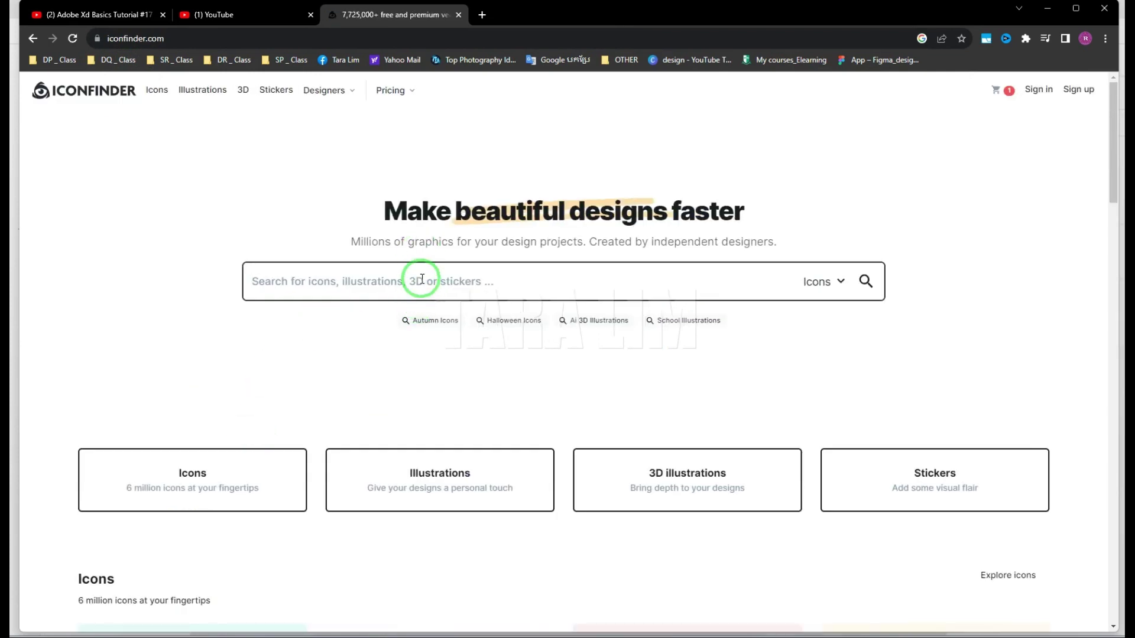
# Search Iconfinder for 'love', copy the outline heart as SVG, then minimize the browser.
pyautogui.write('love')
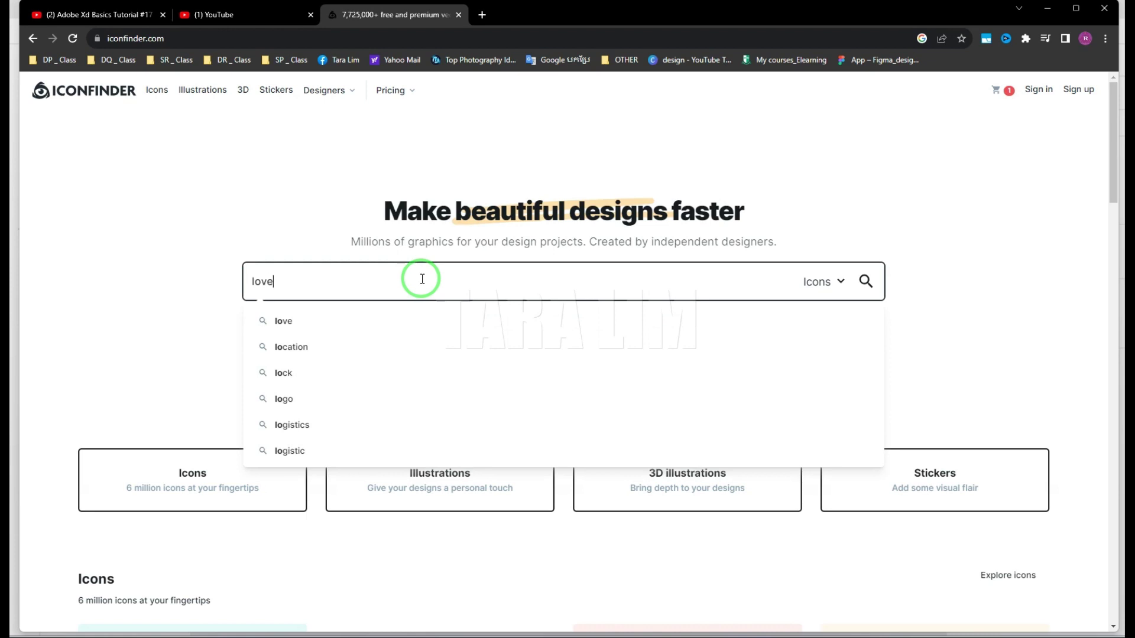
pyautogui.press('Return')
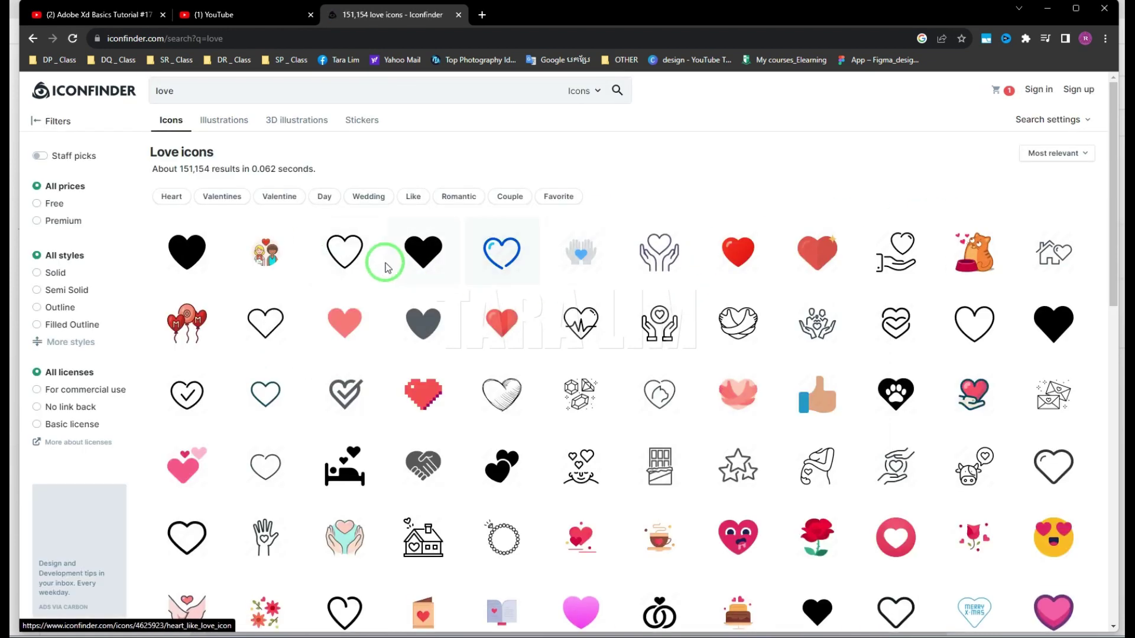
pyautogui.click(347, 269)
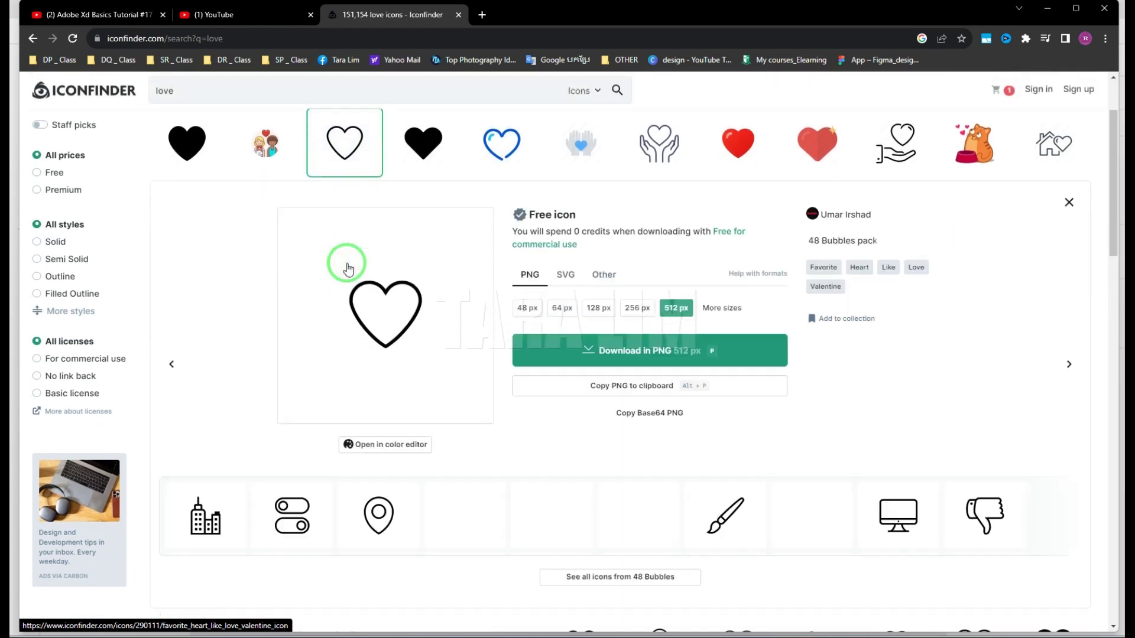
pyautogui.click(563, 283)
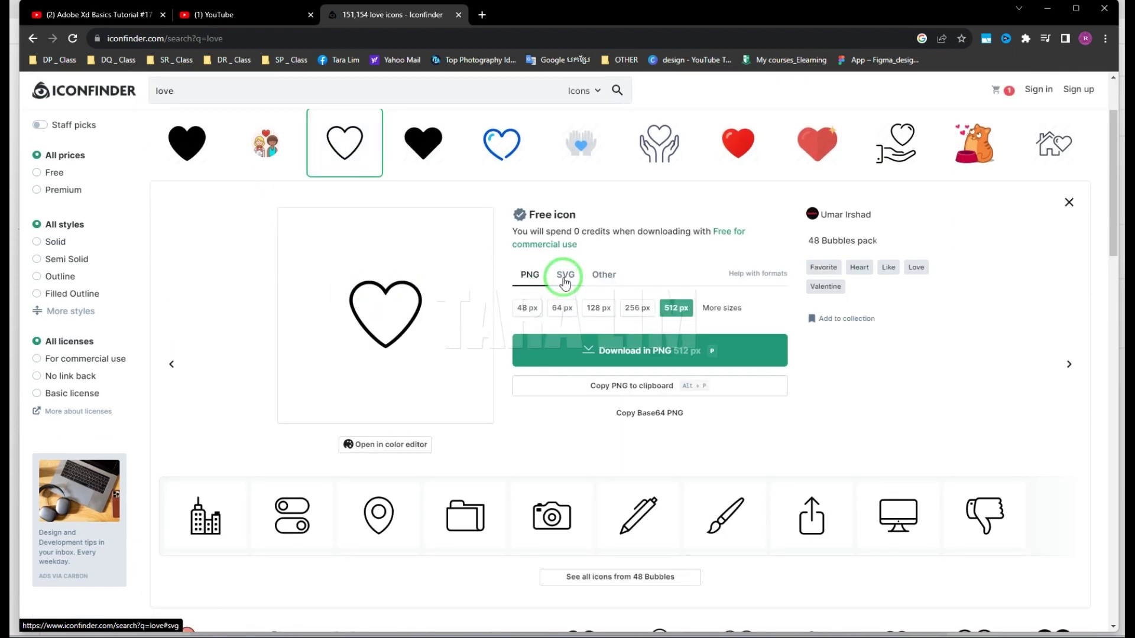
pyautogui.click(562, 409)
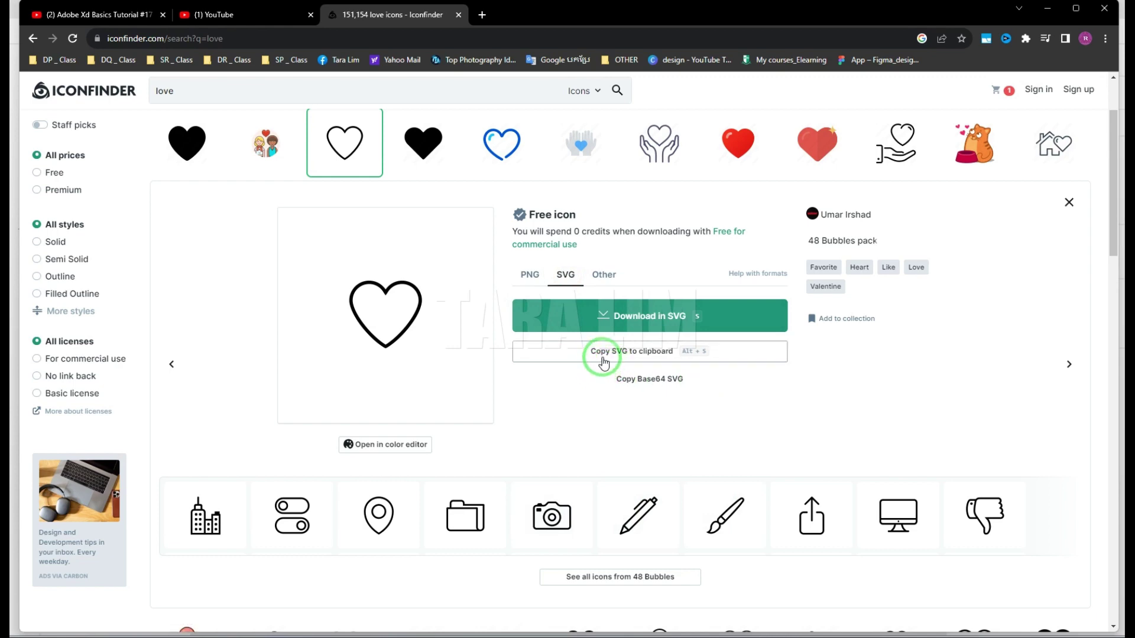
pyautogui.click(629, 353)
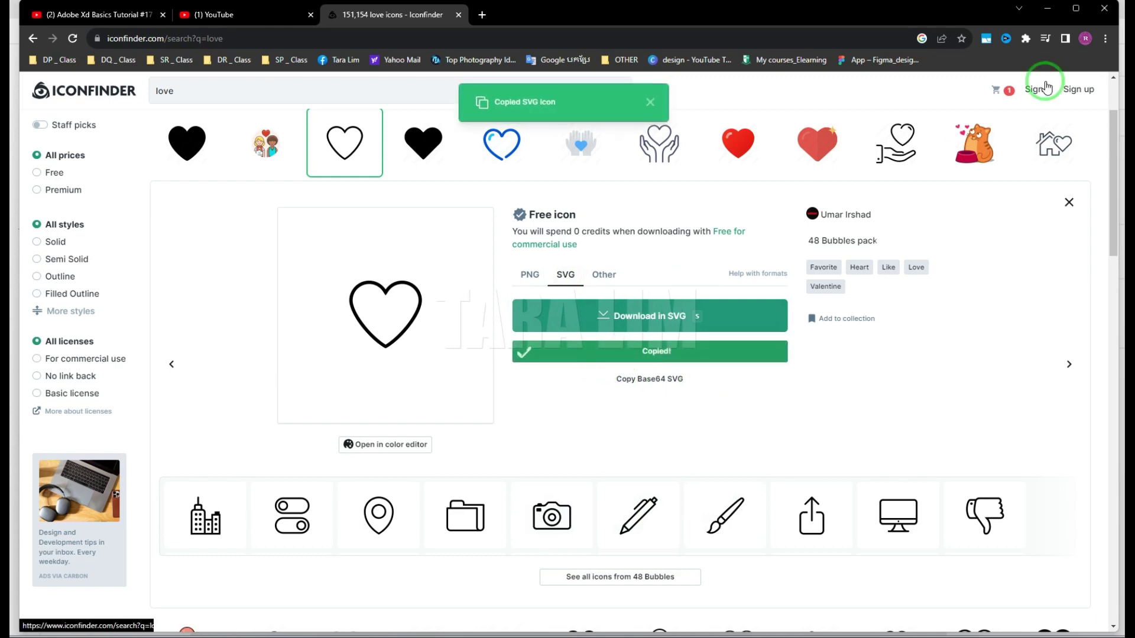
pyautogui.click(1046, 8)
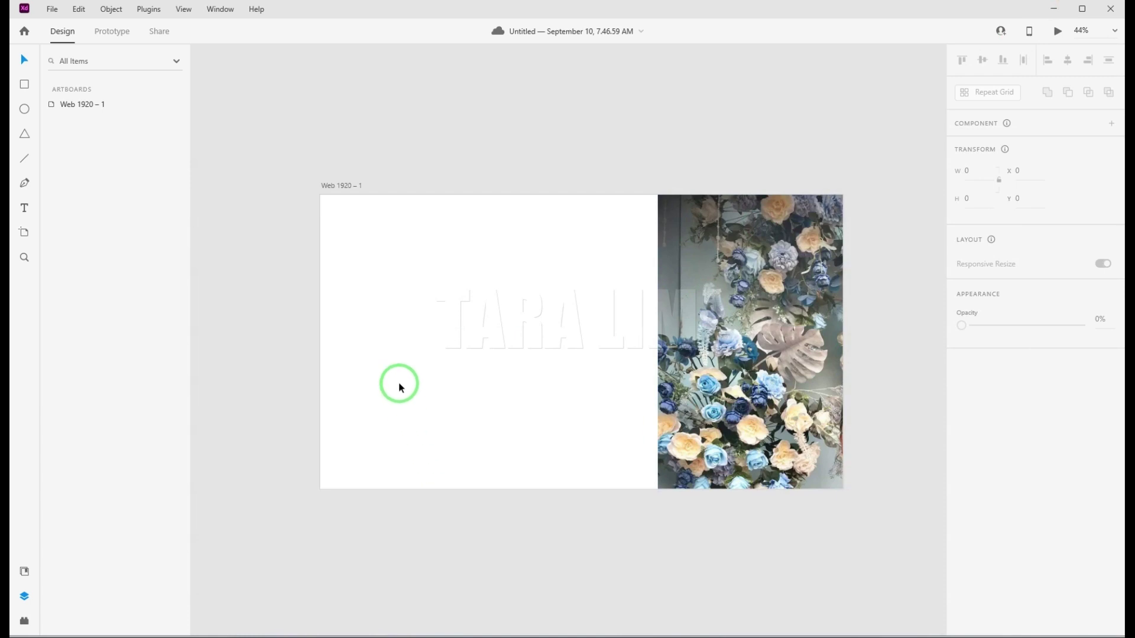
# Paste the heart SVG and enlarge it to about 397 × 370, left of the flower photo.
pyautogui.hotkey('ctrl', 'v')
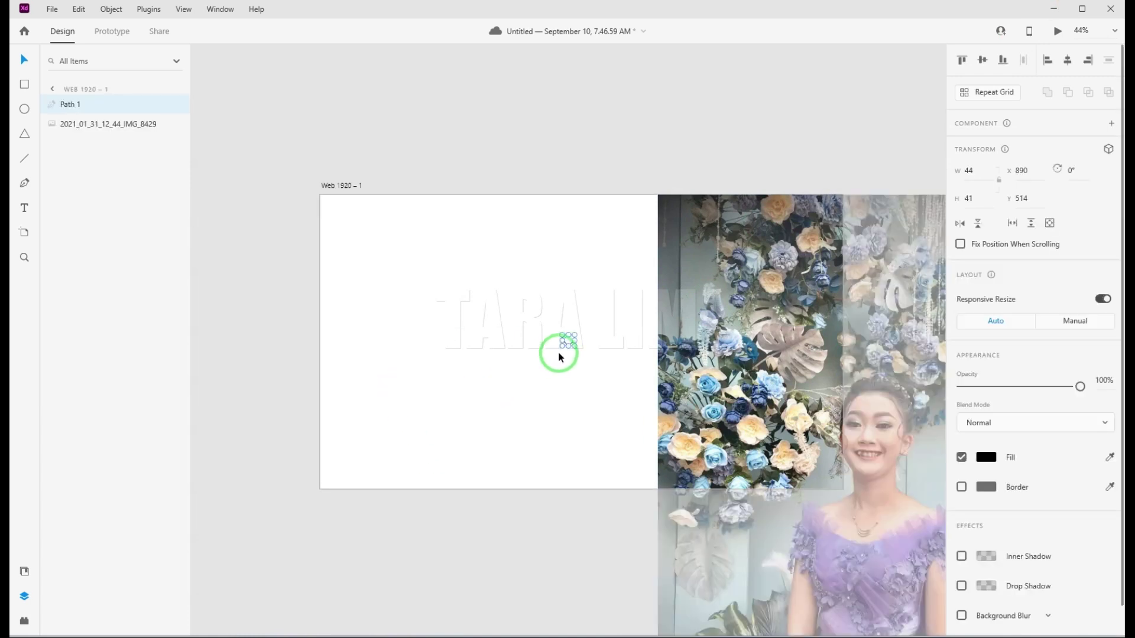
pyautogui.moveTo(574, 334)
pyautogui.mouseDown()
pyautogui.moveTo(622, 289)
pyautogui.moveTo(472, 279)
pyautogui.moveTo(493, 273)
pyautogui.mouseUp()
pyautogui.click(574, 289)
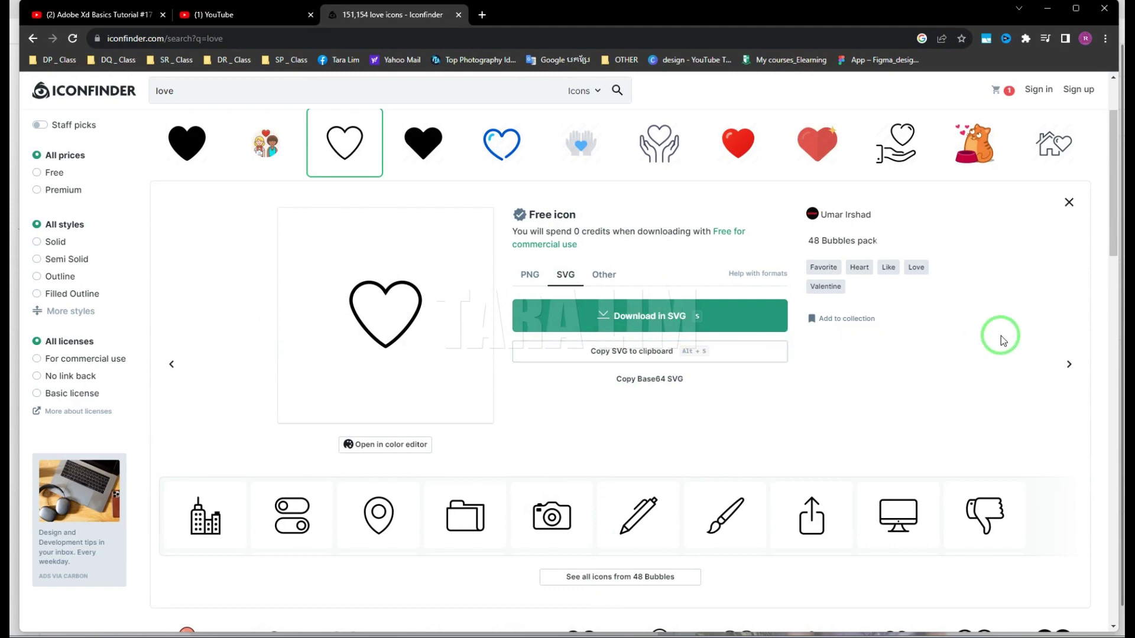
pyautogui.click(1046, 9)
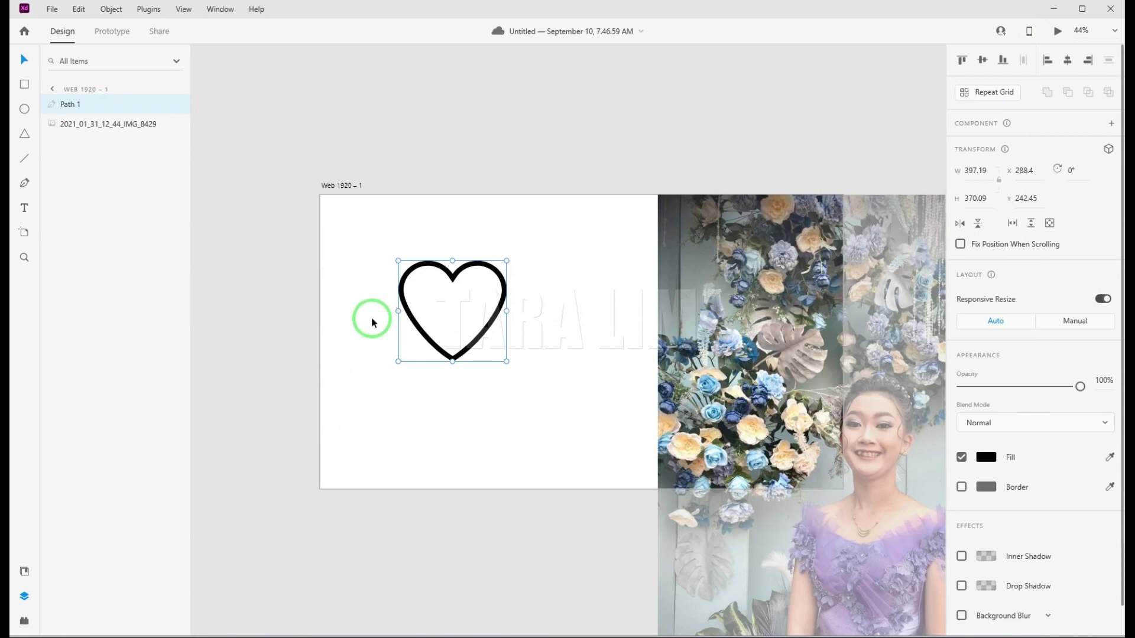
pyautogui.click(280, 253)
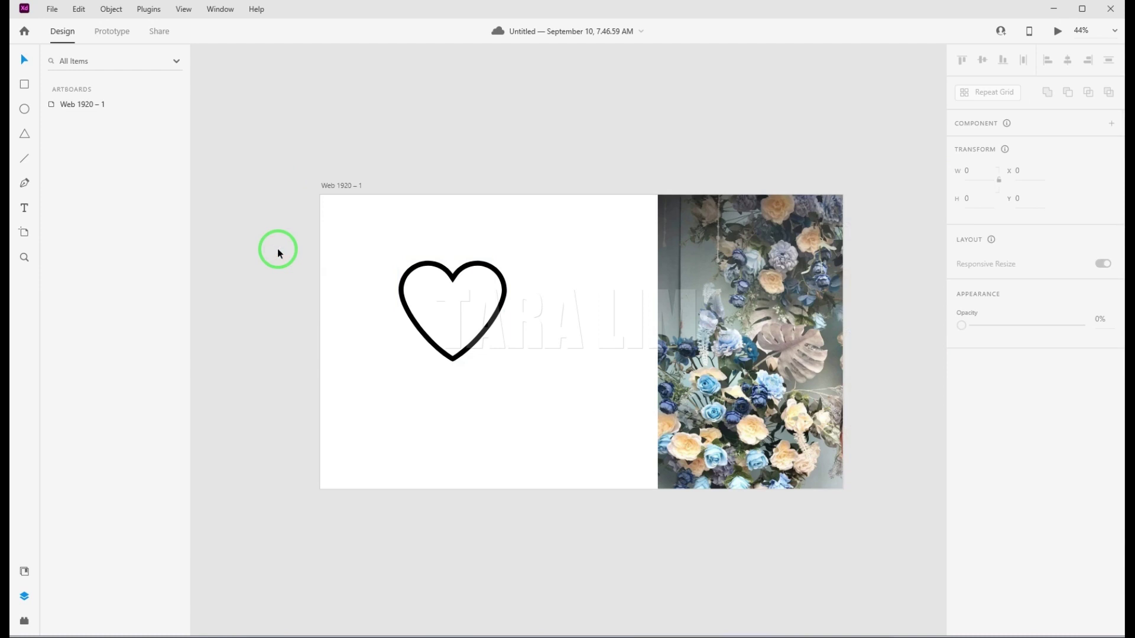
# Open MANA COFFEE.ai from the computer and park its window in the top-left corner.
pyautogui.click(53, 10)
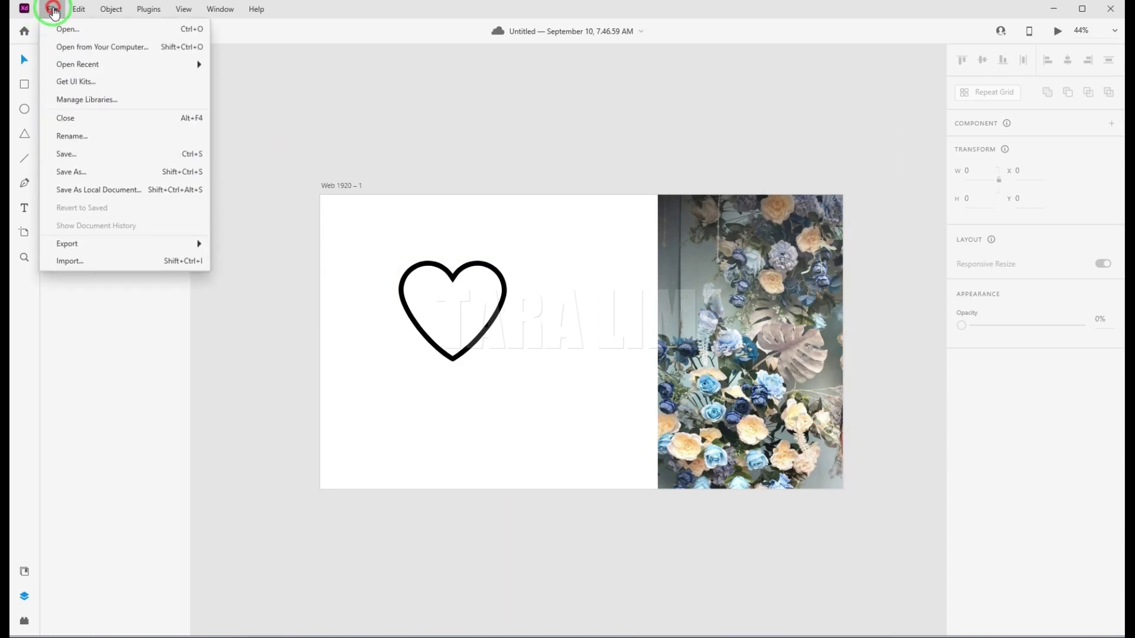
pyautogui.click(71, 60)
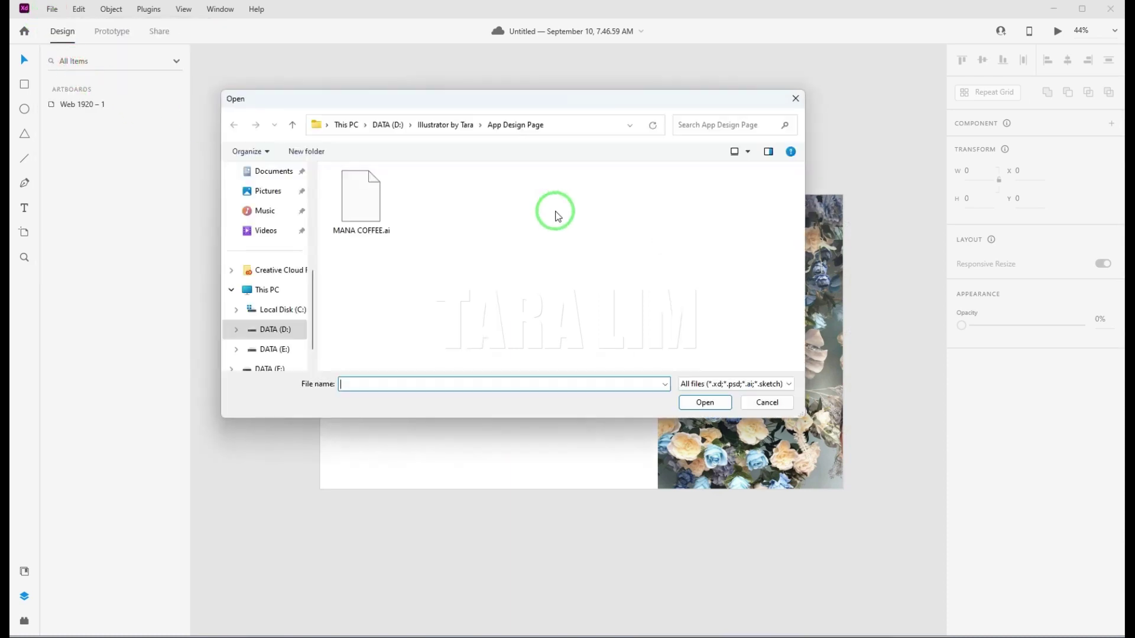
pyautogui.click(362, 201)
pyautogui.click(705, 402)
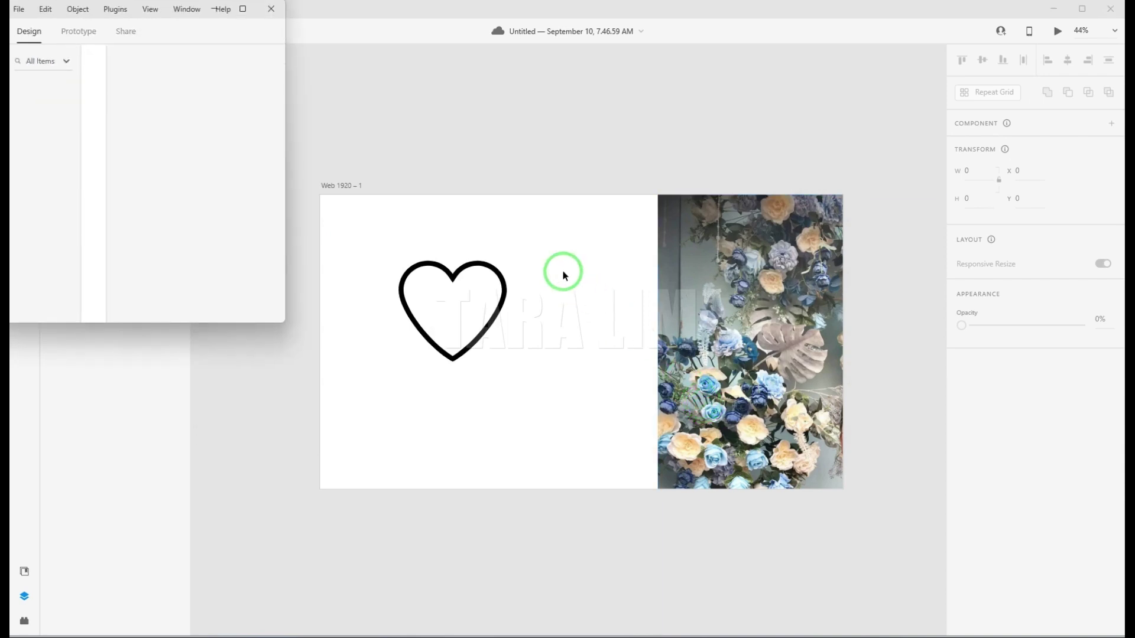
pyautogui.click(242, 9)
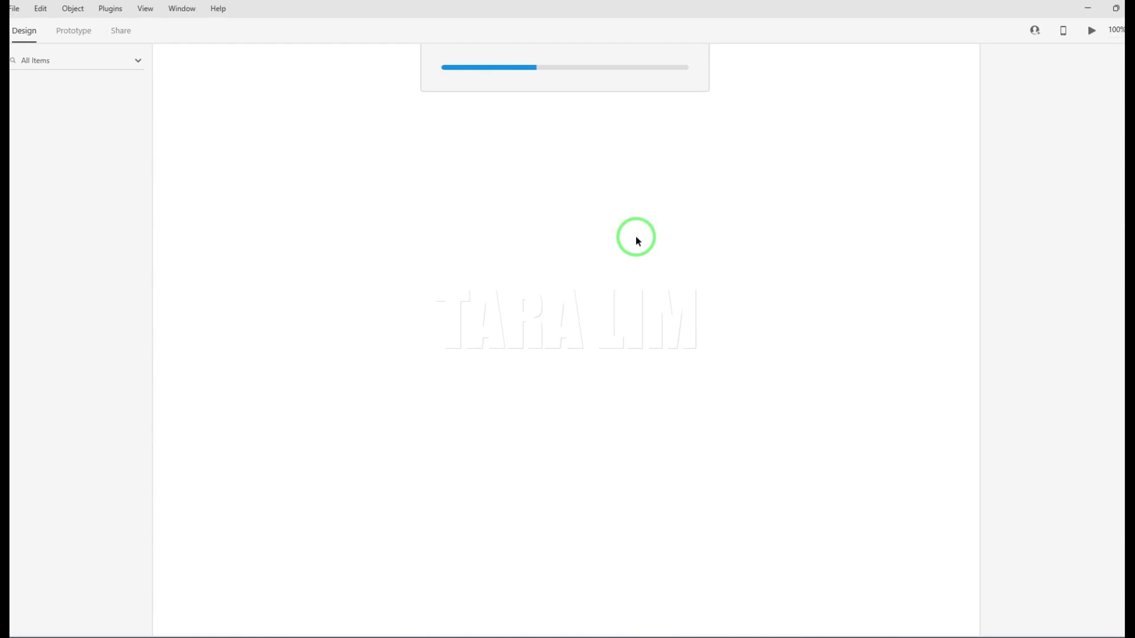
pyautogui.click(1115, 9)
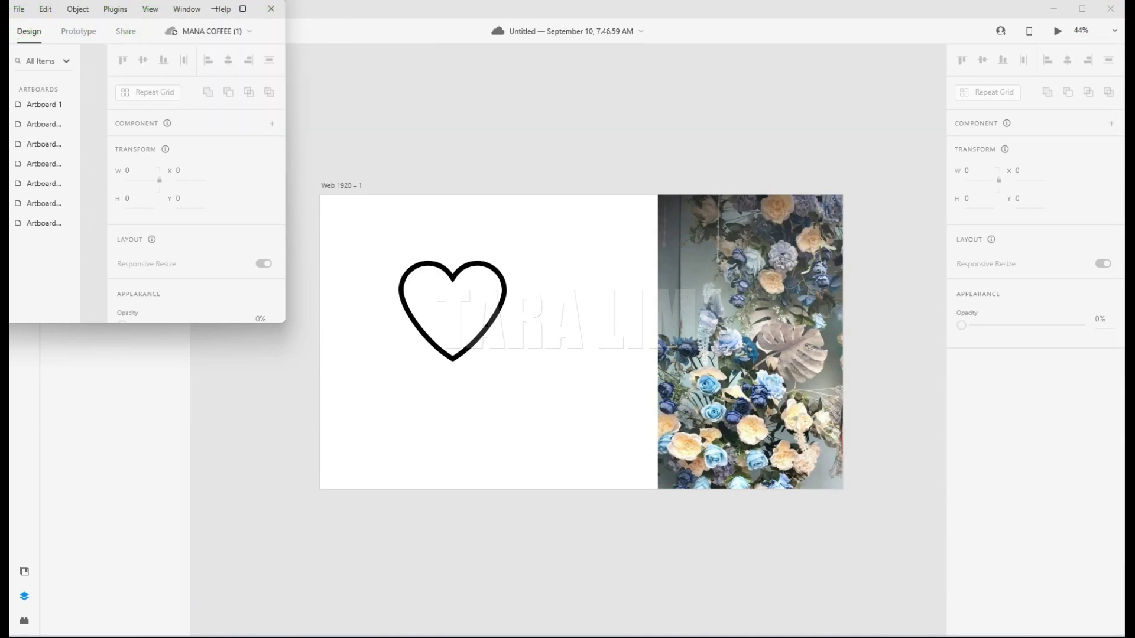
pyautogui.moveTo(130, 9); pyautogui.dragTo(6, 6)
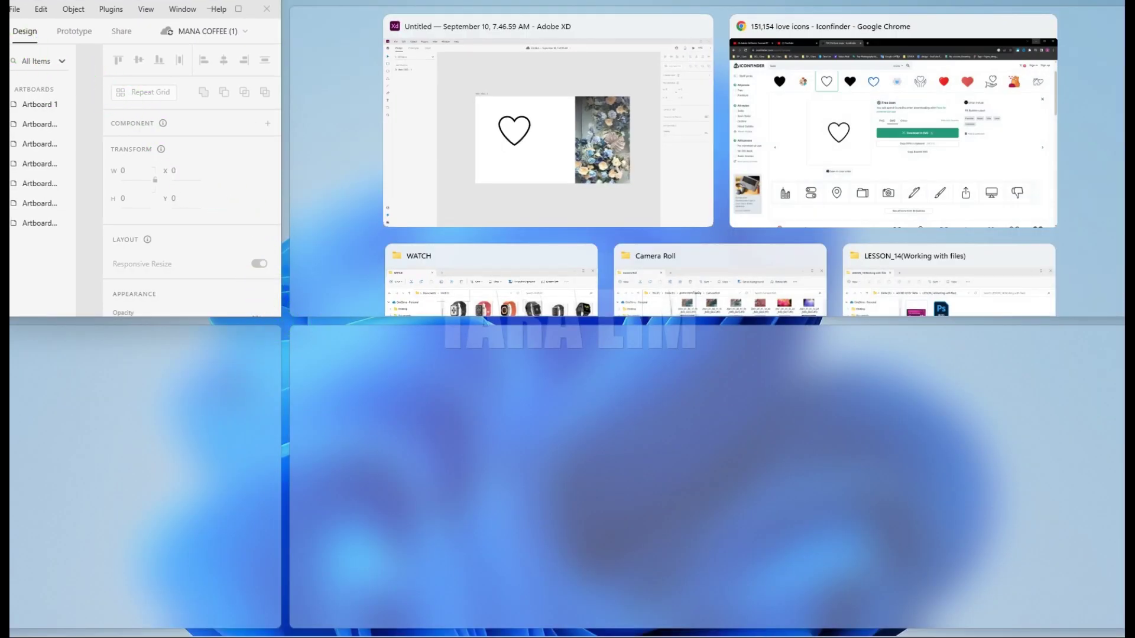
# Drag and resize the MANA COFFEE window to span the full screen width and height.
pyautogui.press('Escape')
pyautogui.moveTo(17, 7)
pyautogui.mouseDown()
pyautogui.moveTo(26, 41)
pyautogui.moveTo(12, 7)
pyautogui.mouseUp()
pyautogui.press('Escape')
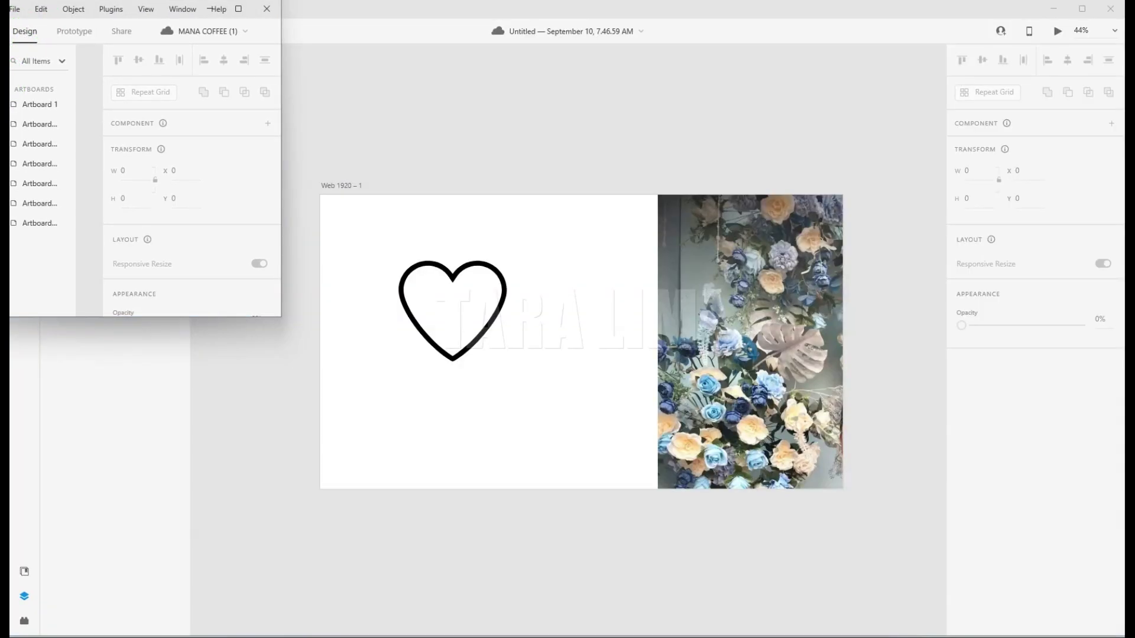
pyautogui.moveTo(53, 9); pyautogui.dragTo(451, 211)
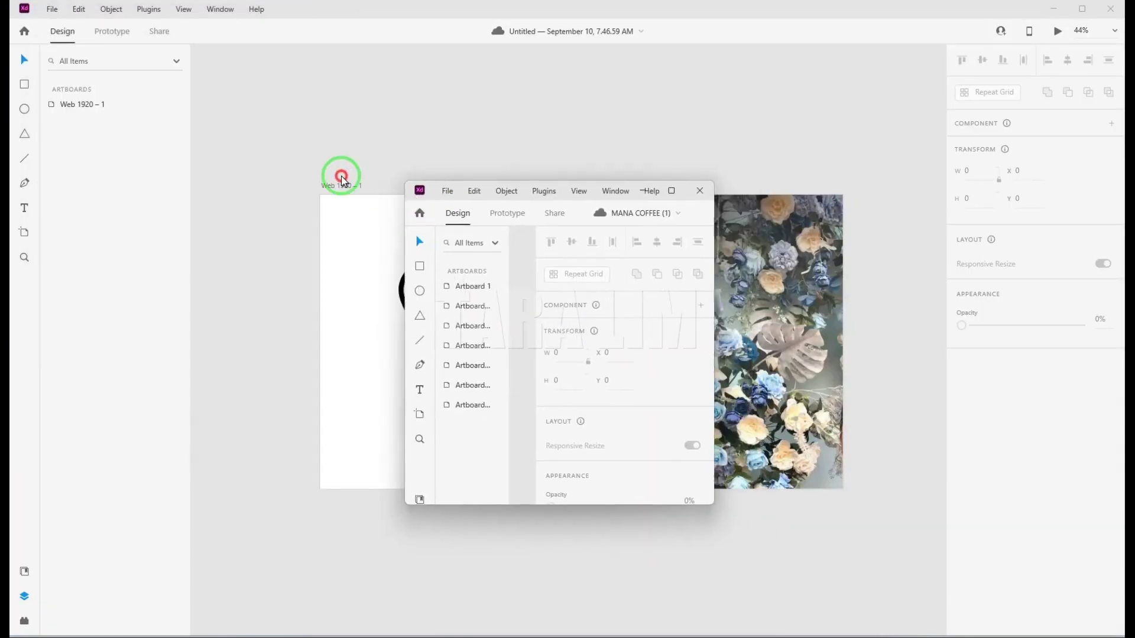
pyautogui.moveTo(218, 167); pyautogui.dragTo(10, 153)
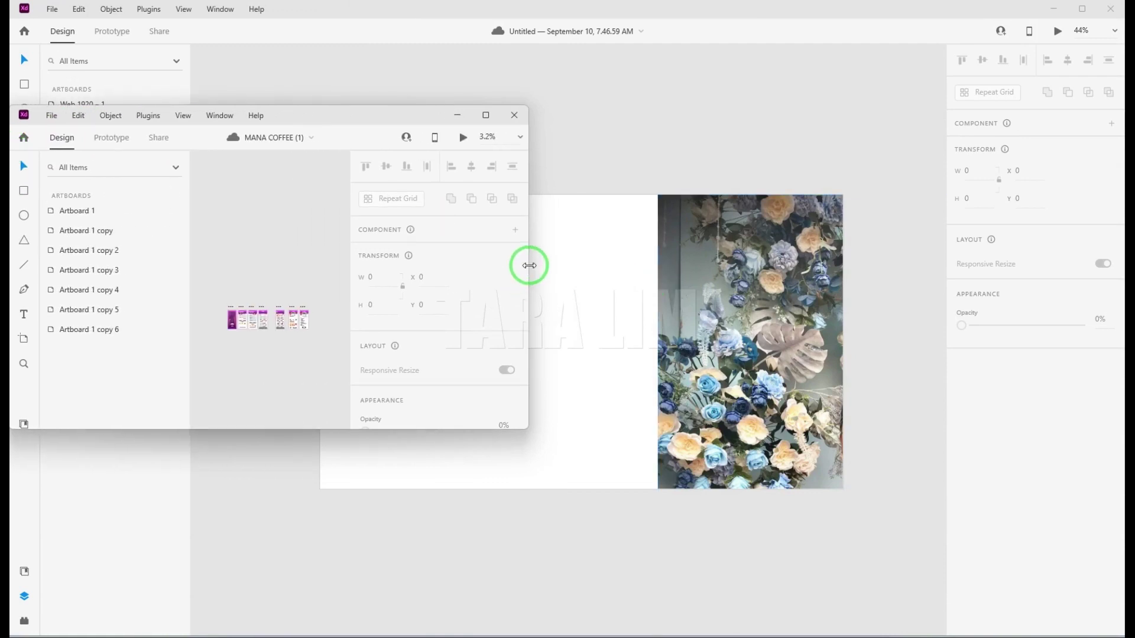
pyautogui.moveTo(527, 267); pyautogui.dragTo(1121, 287)
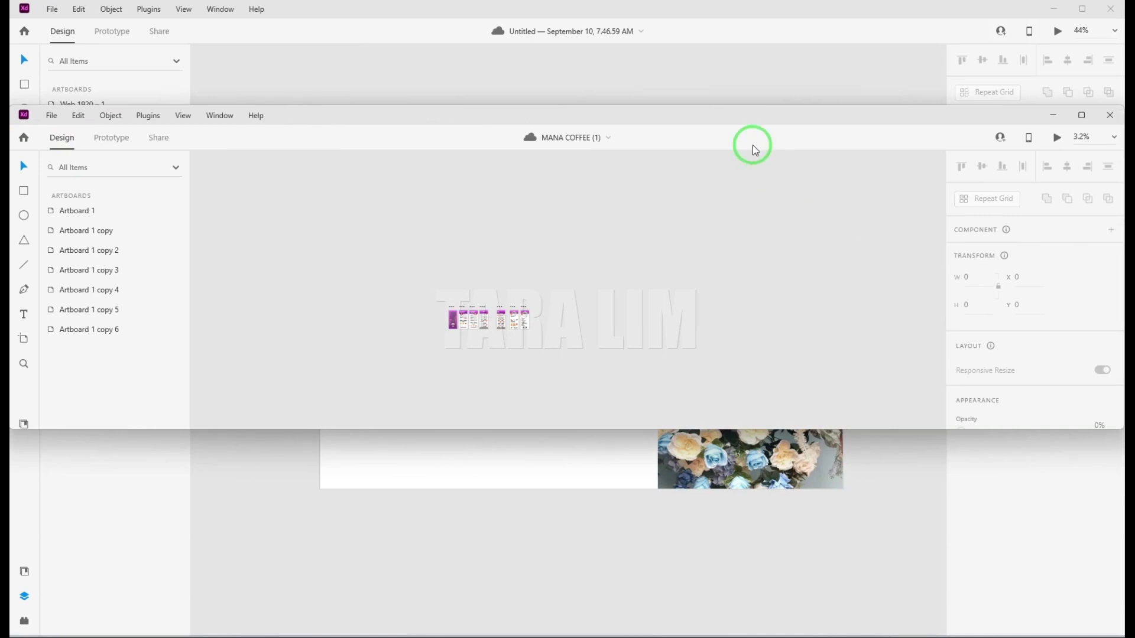
pyautogui.moveTo(744, 108); pyautogui.dragTo(742, 1)
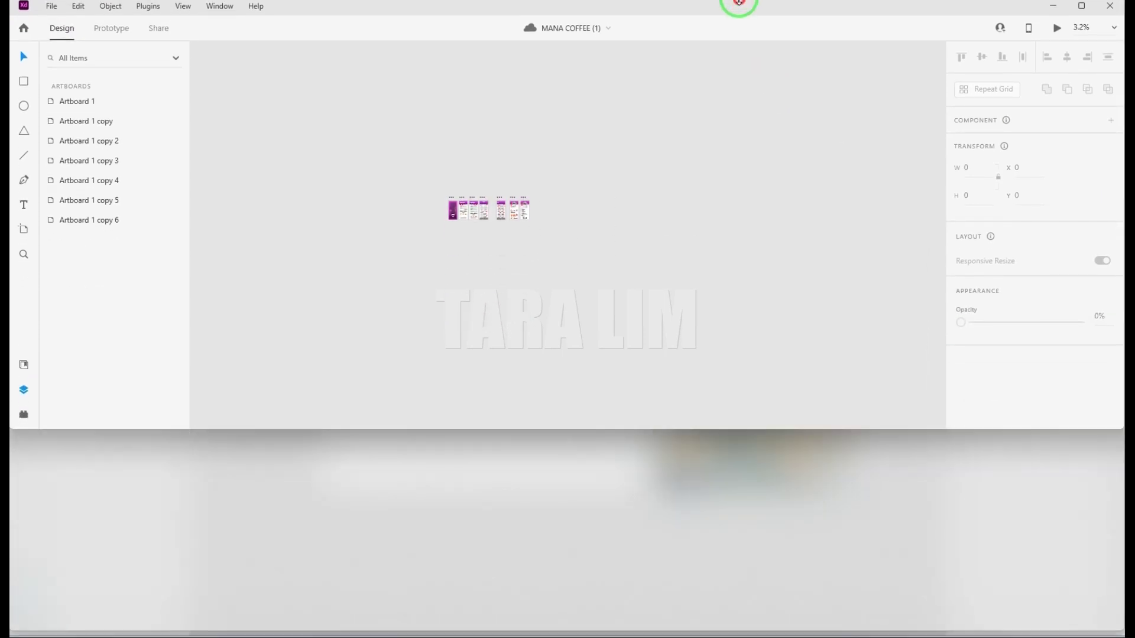
# Zoom the MANA COFFEE canvas to 44.2%, then select the Artboard 1 copy 3 grid and Artboard 1.
pyautogui.moveTo(481, 215); pyautogui.dragTo(472, 305)
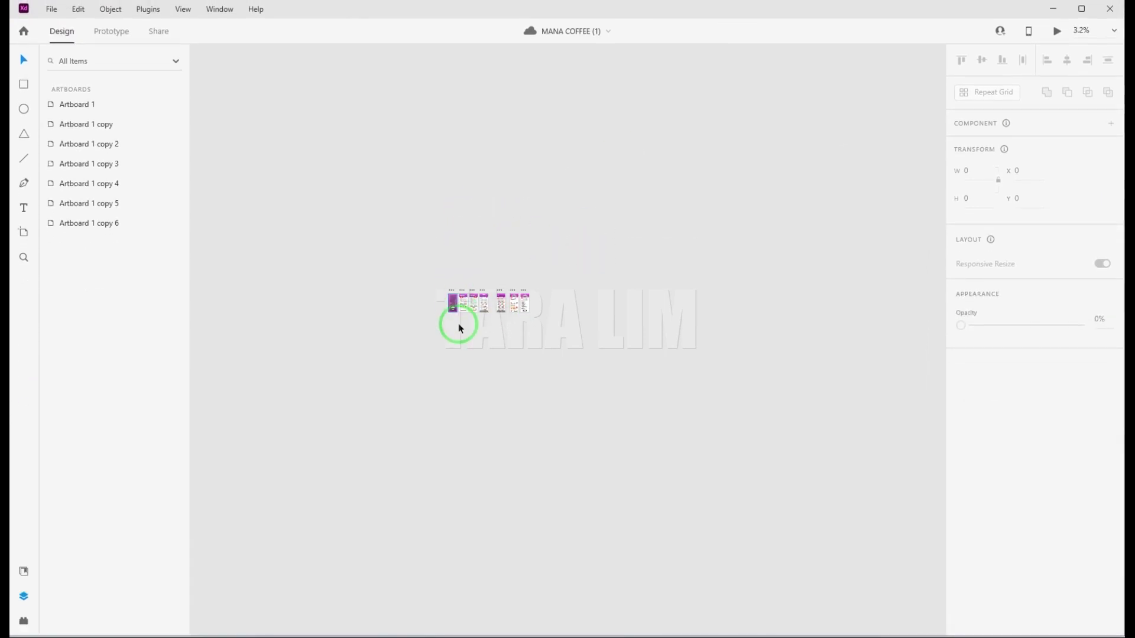
pyautogui.keyDown('ctrl'); pyautogui.scroll(3, 469, 322); pyautogui.keyUp('ctrl')
pyautogui.keyDown('ctrl'); pyautogui.scroll(3, 472, 307); pyautogui.keyUp('ctrl')
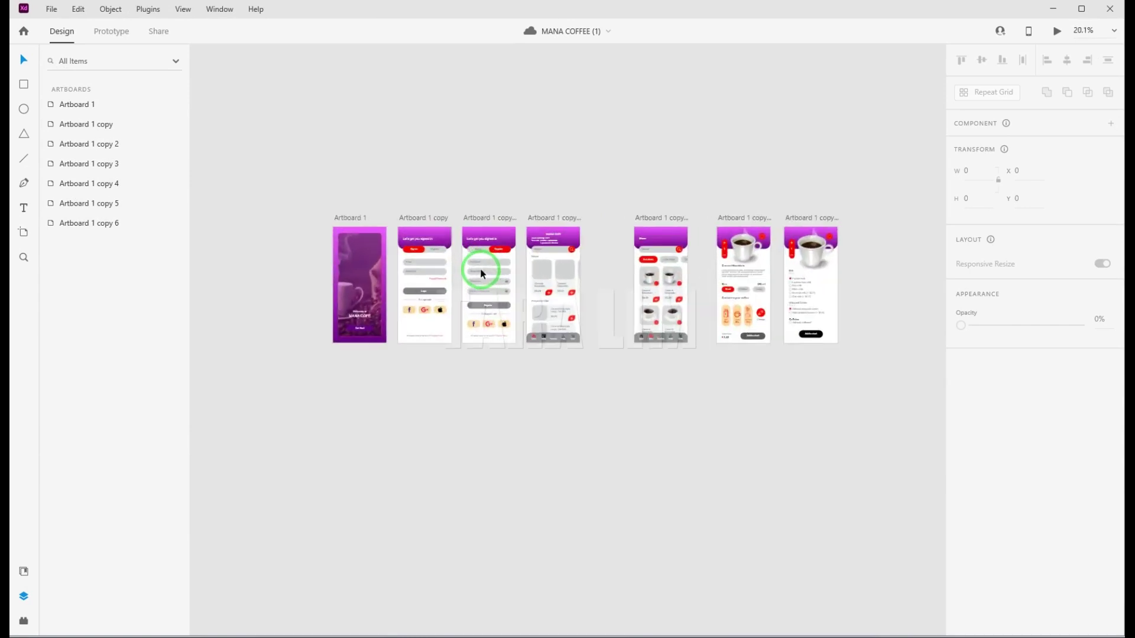
pyautogui.keyDown('ctrl'); pyautogui.scroll(3, 478, 277); pyautogui.keyUp('ctrl')
pyautogui.keyDown('ctrl'); pyautogui.scroll(2, 479, 270); pyautogui.keyUp('ctrl')
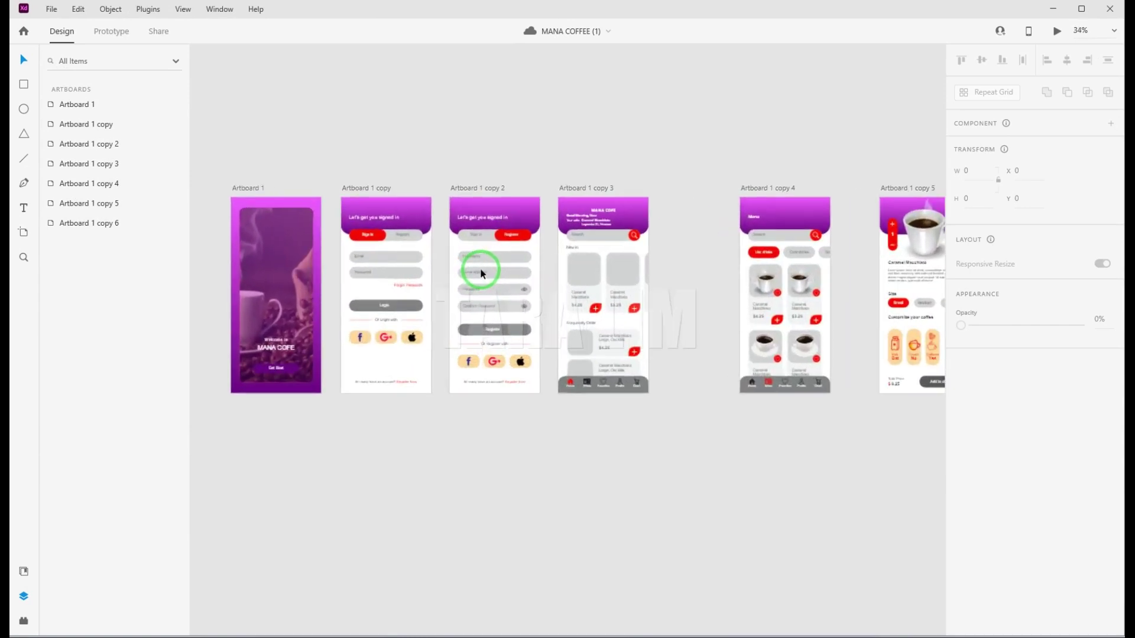
pyautogui.keyDown('ctrl'); pyautogui.scroll(2, 480, 269); pyautogui.keyUp('ctrl')
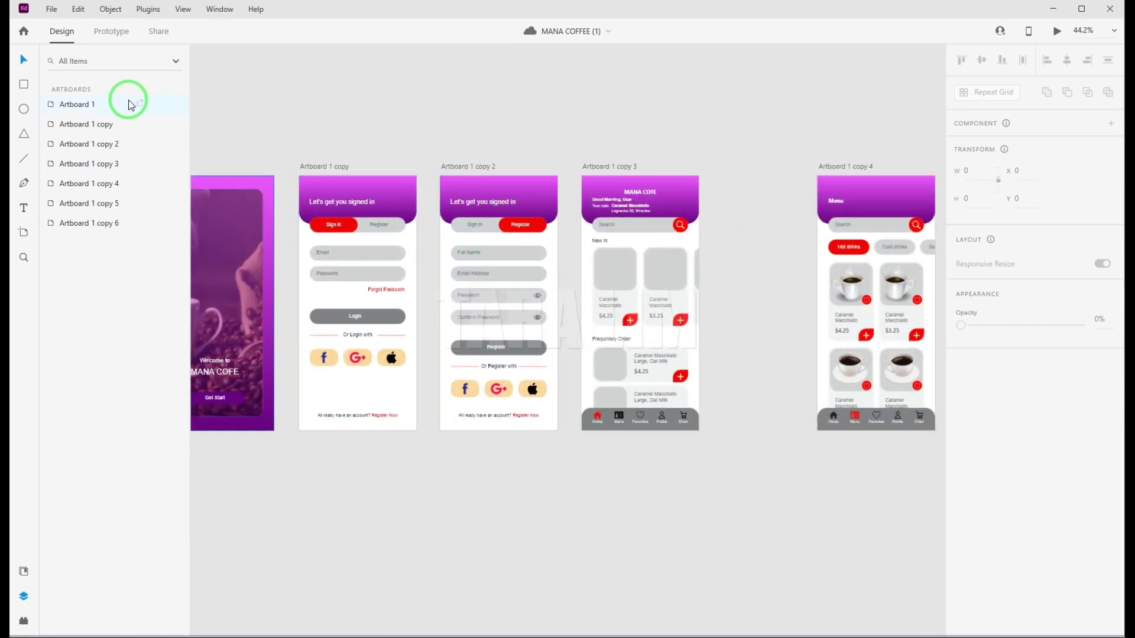
pyautogui.click(649, 272)
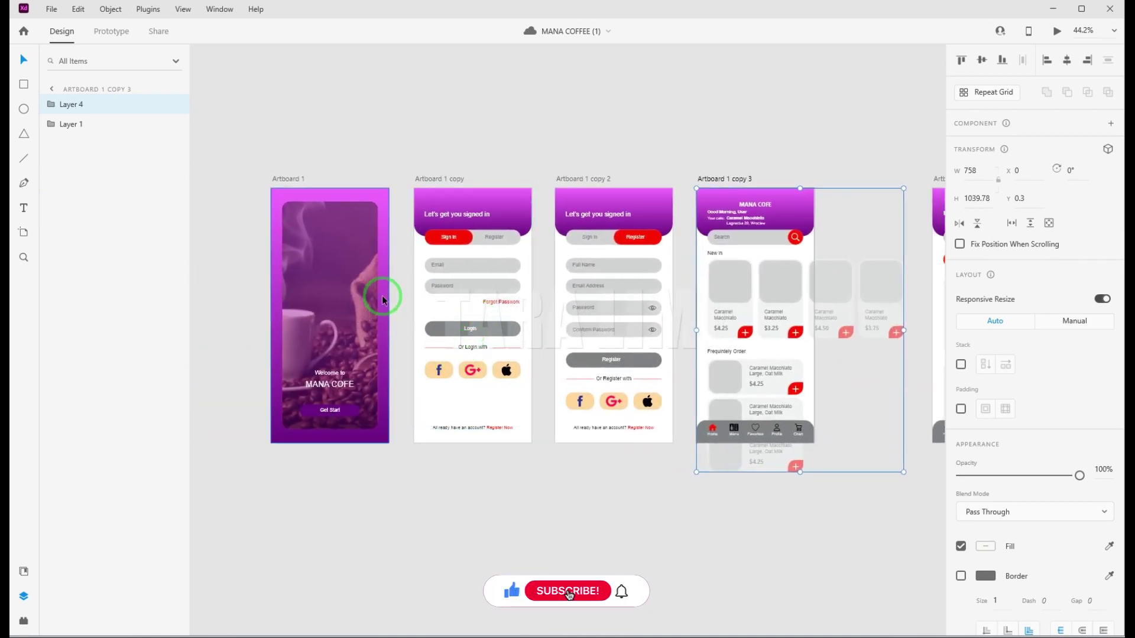
pyautogui.click(327, 227)
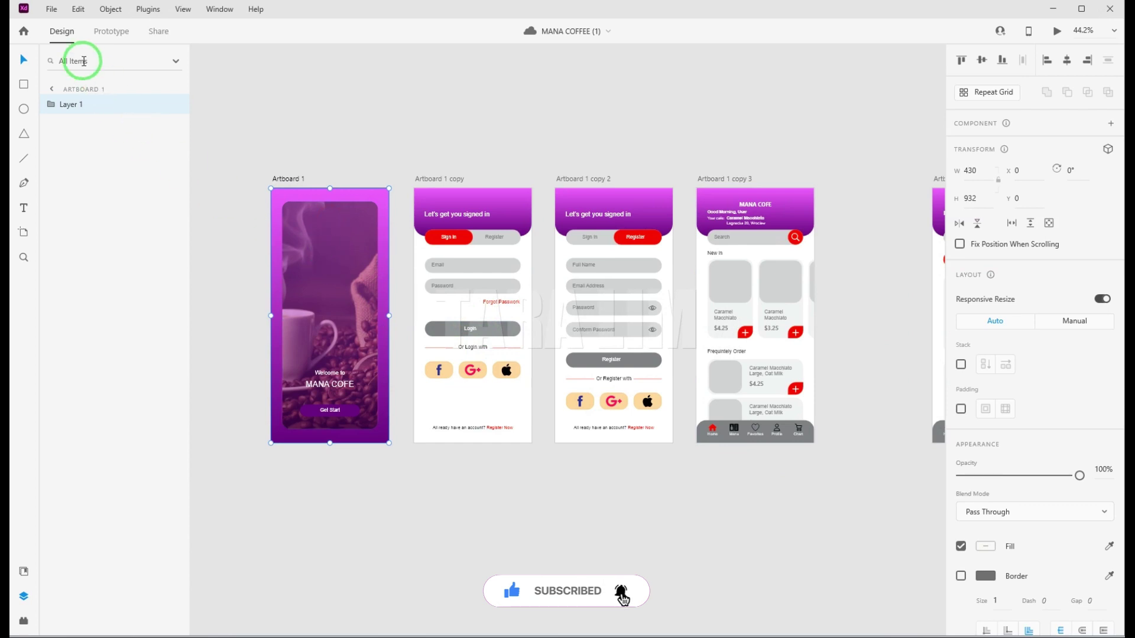